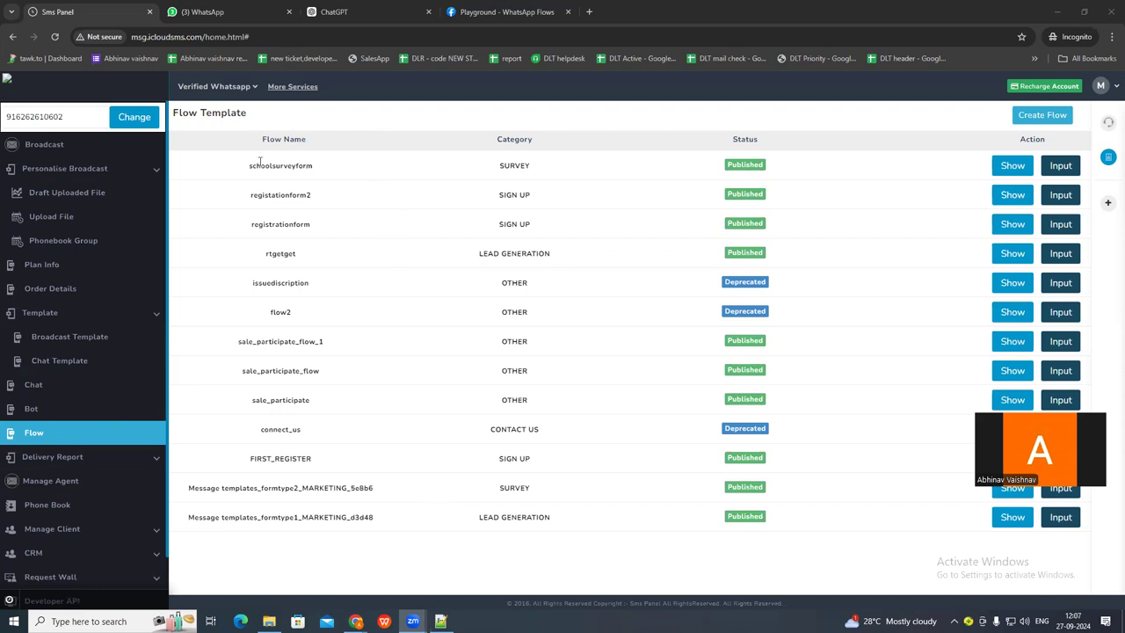
# Start a new flow template and look through the categories available for it
pyautogui.moveTo(294, 180); pyautogui.dragTo(457, 466)
pyautogui.click(784, 302)
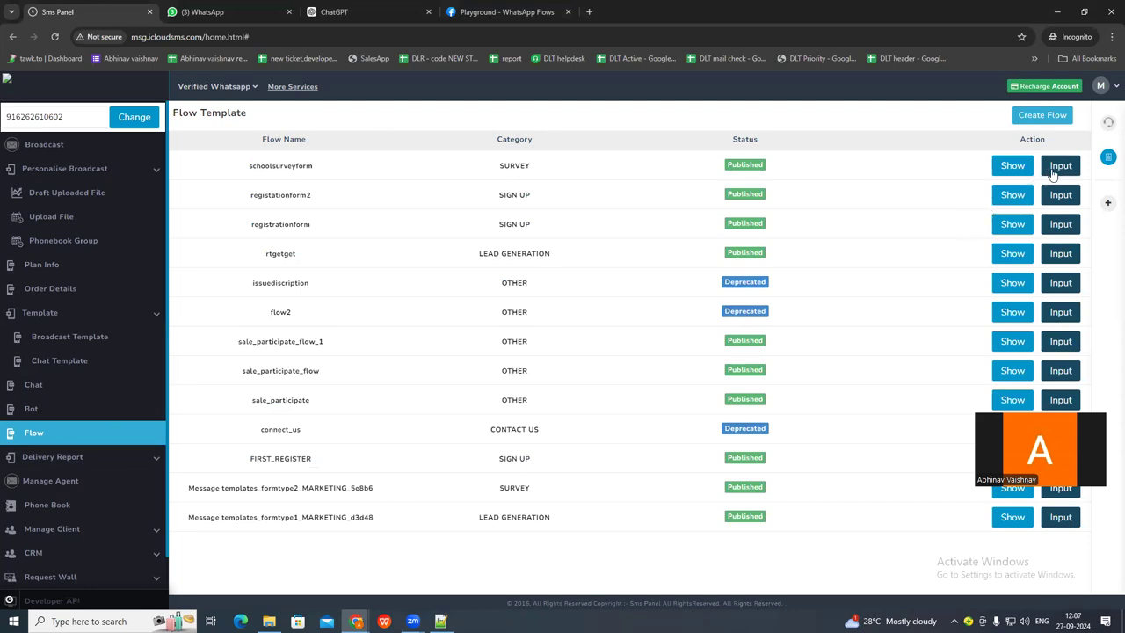
pyautogui.click(1037, 115)
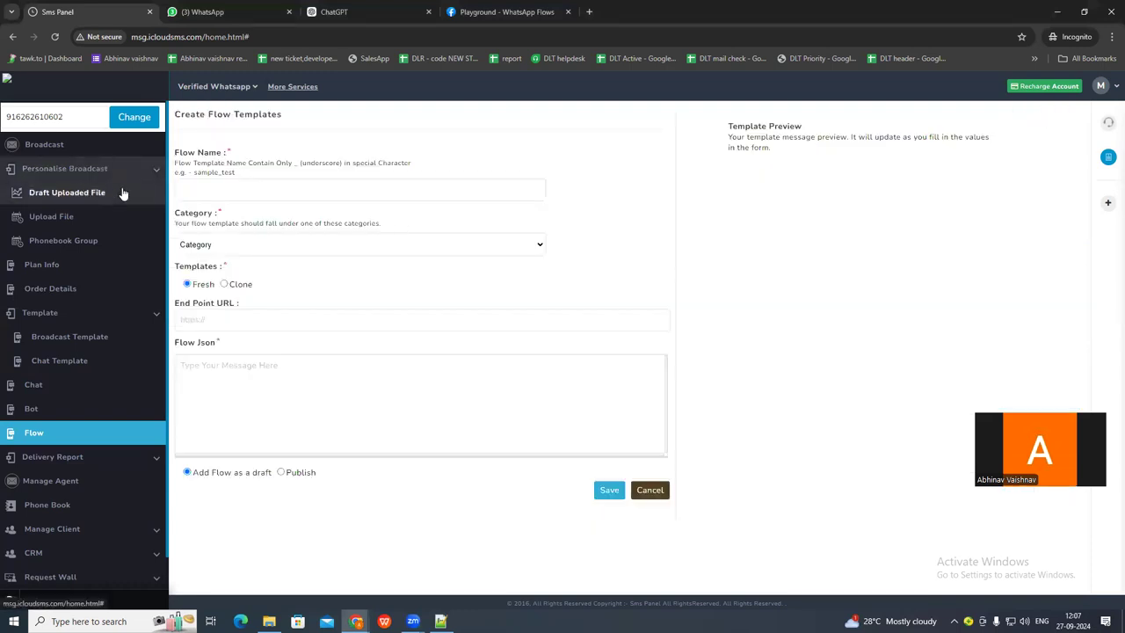
pyautogui.click(243, 189)
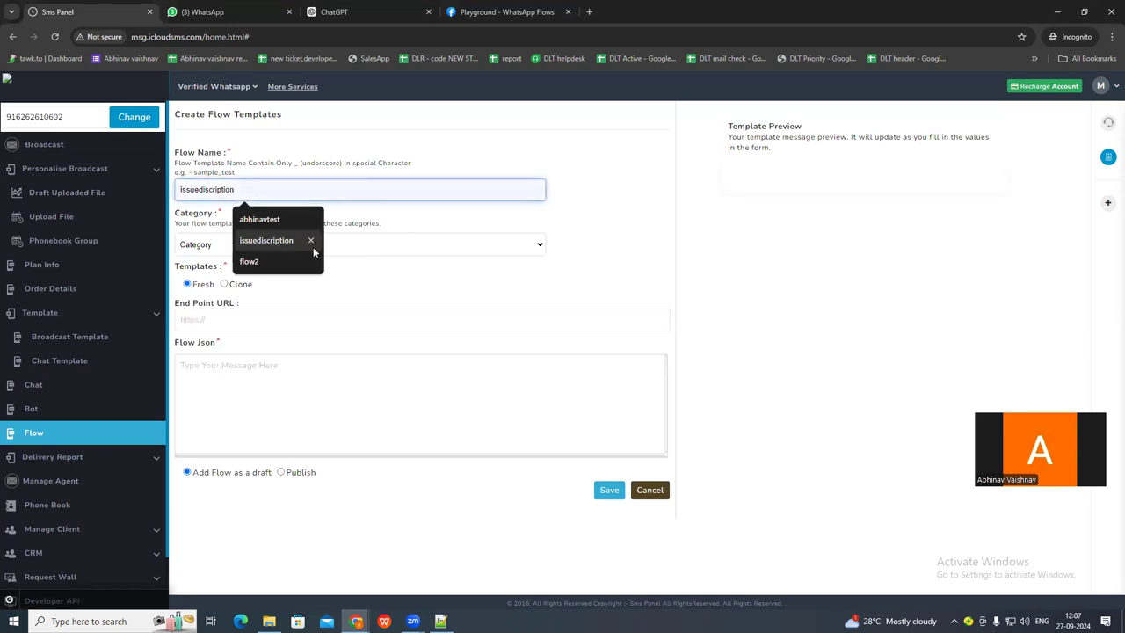
pyautogui.click(346, 245)
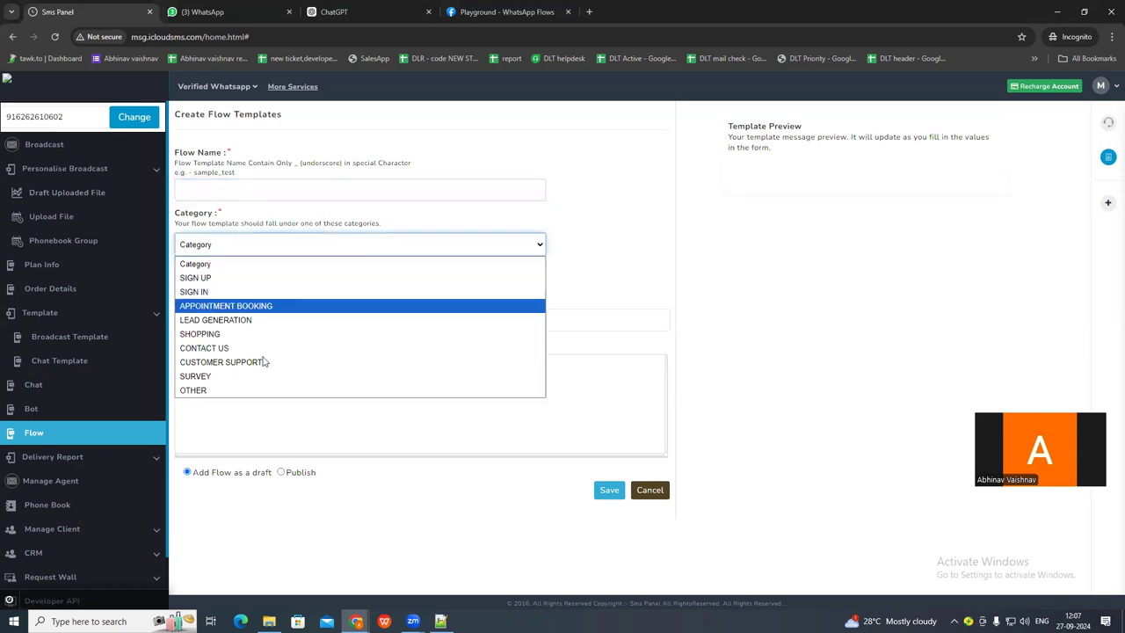
pyautogui.click(600, 285)
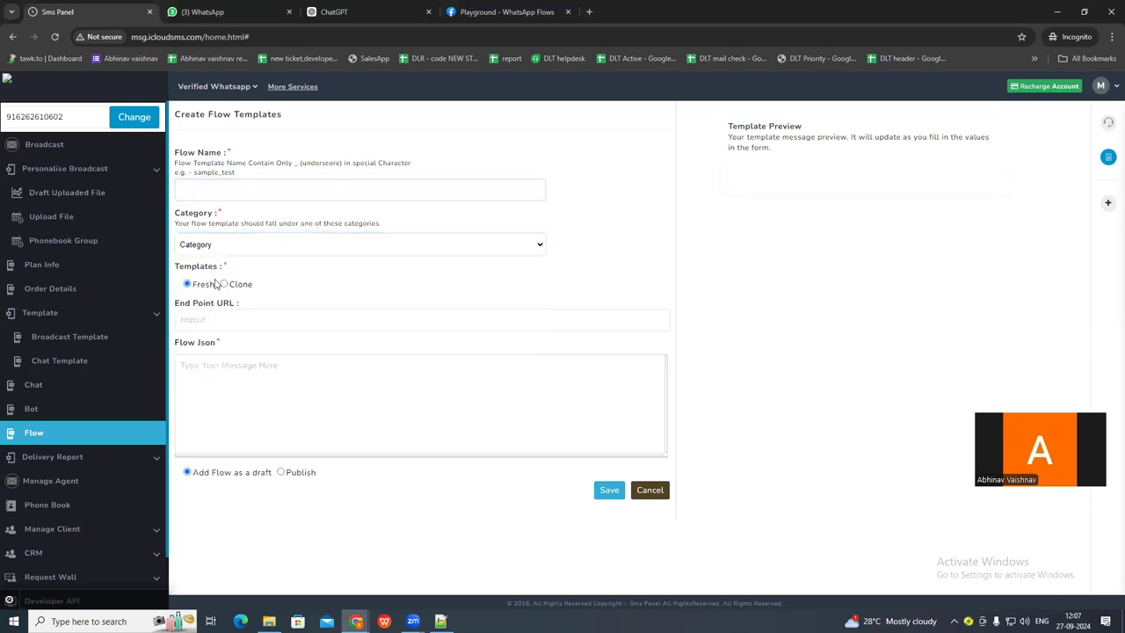
# View the existing flows offered by the Clone template option and set the template type back to Fresh
pyautogui.click(225, 283)
pyautogui.click(319, 324)
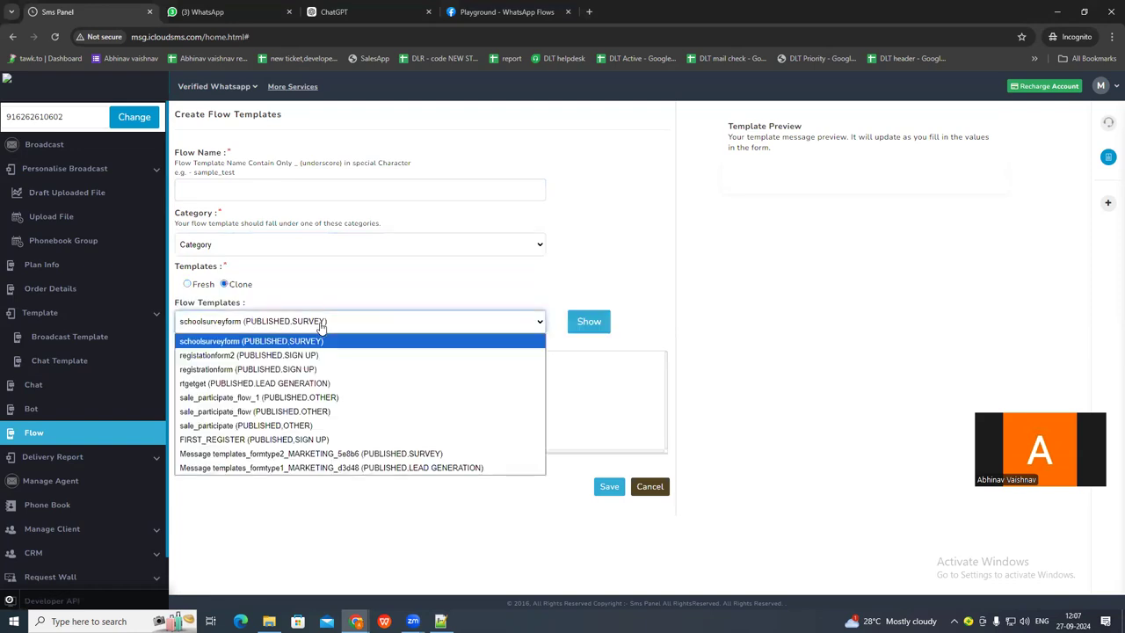
pyautogui.click(186, 284)
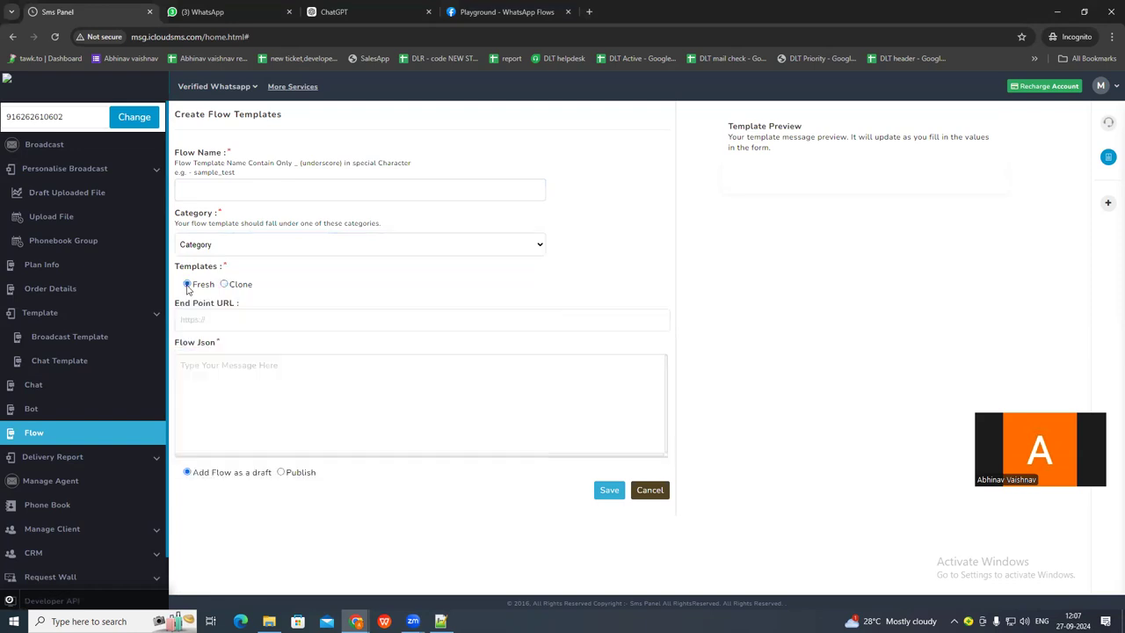
pyautogui.moveTo(175, 342); pyautogui.dragTo(238, 350)
pyautogui.click(239, 389)
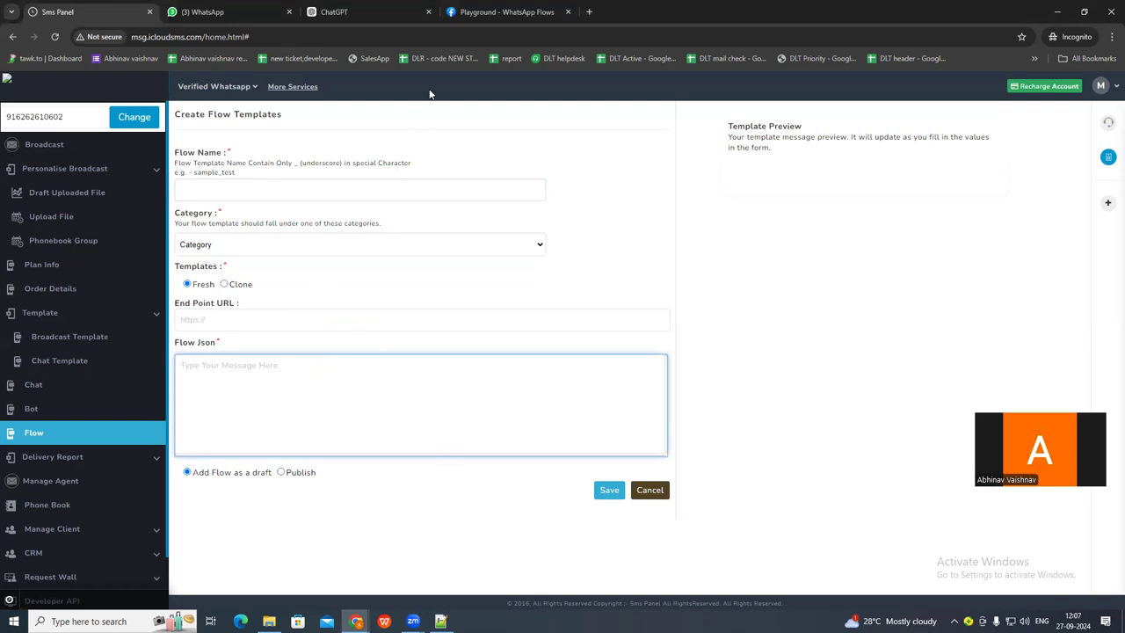
# Switch to the WhatsApp Flows Playground page and examine its screens list, content editor and flow preview
pyautogui.click(482, 16)
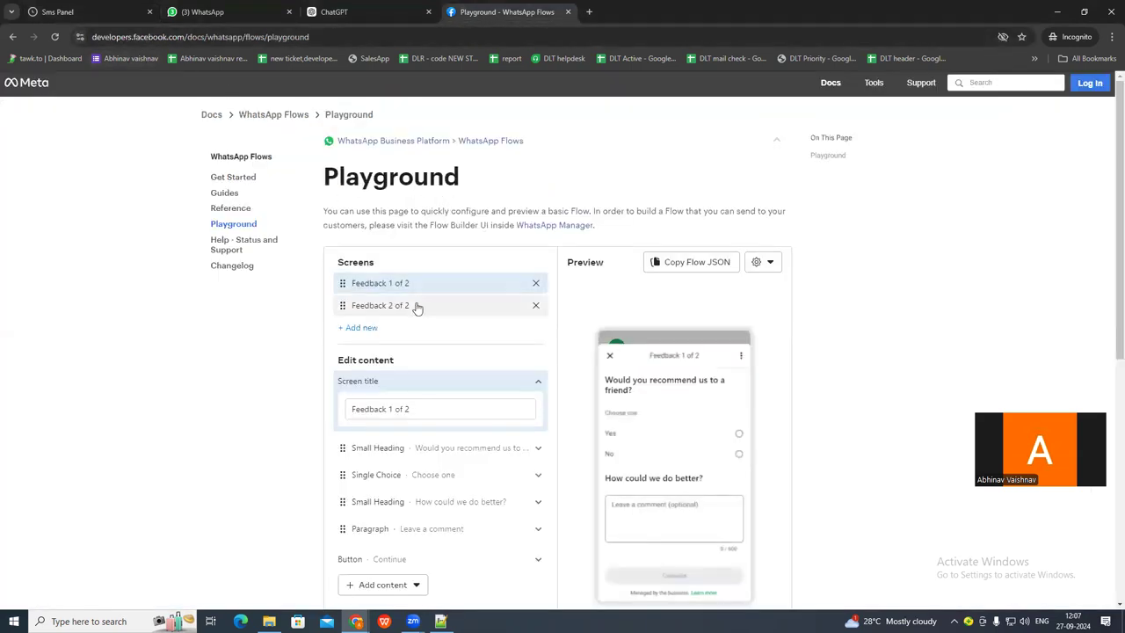
pyautogui.scroll(-2, 542, 536)
pyautogui.scroll(-4, 537, 536)
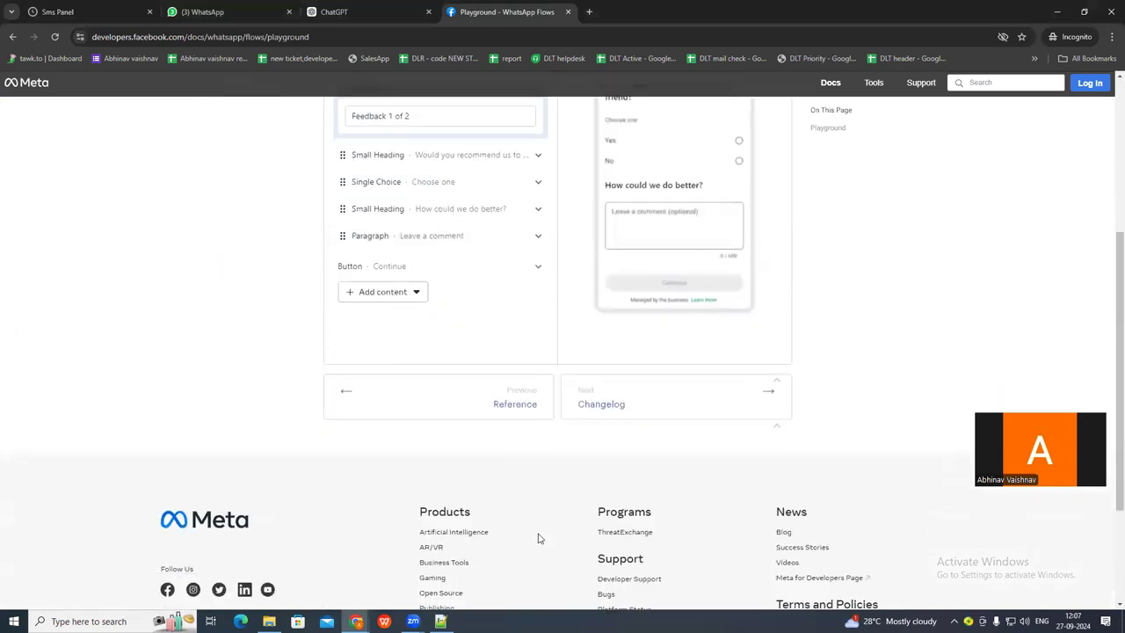
pyautogui.scroll(6, 535, 534)
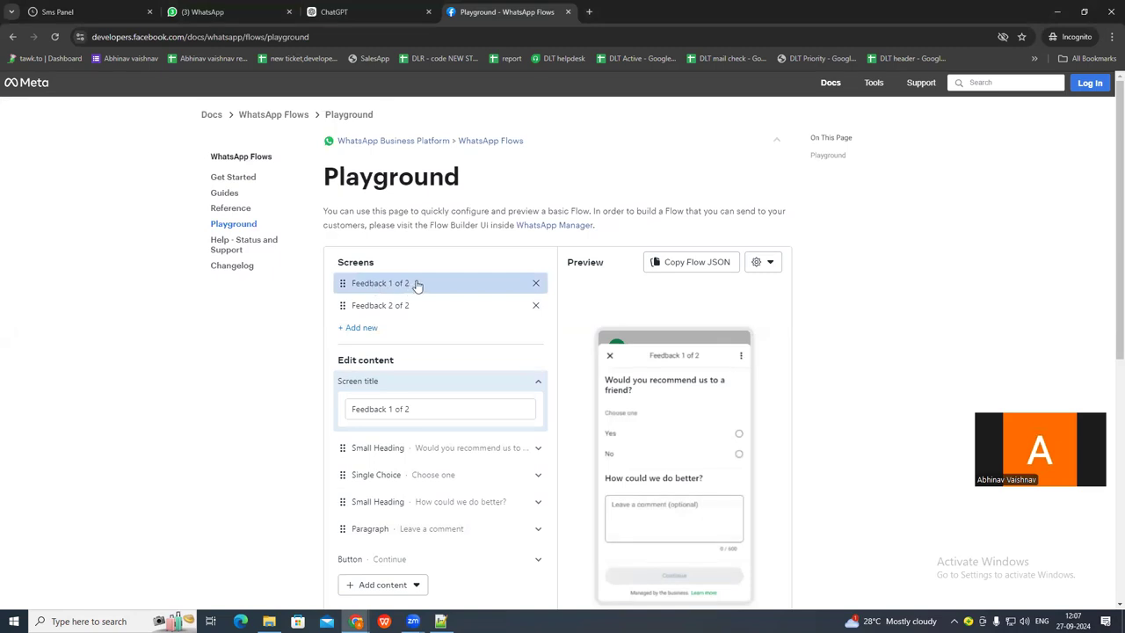
pyautogui.scroll(-1, 435, 298)
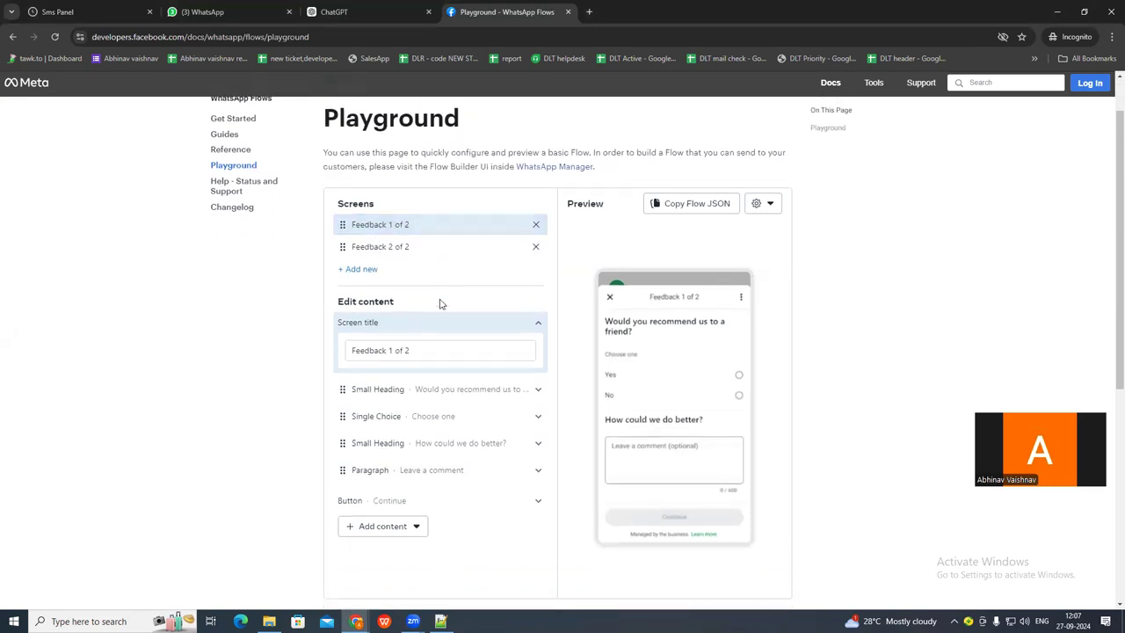
pyautogui.moveTo(567, 206); pyautogui.dragTo(606, 210)
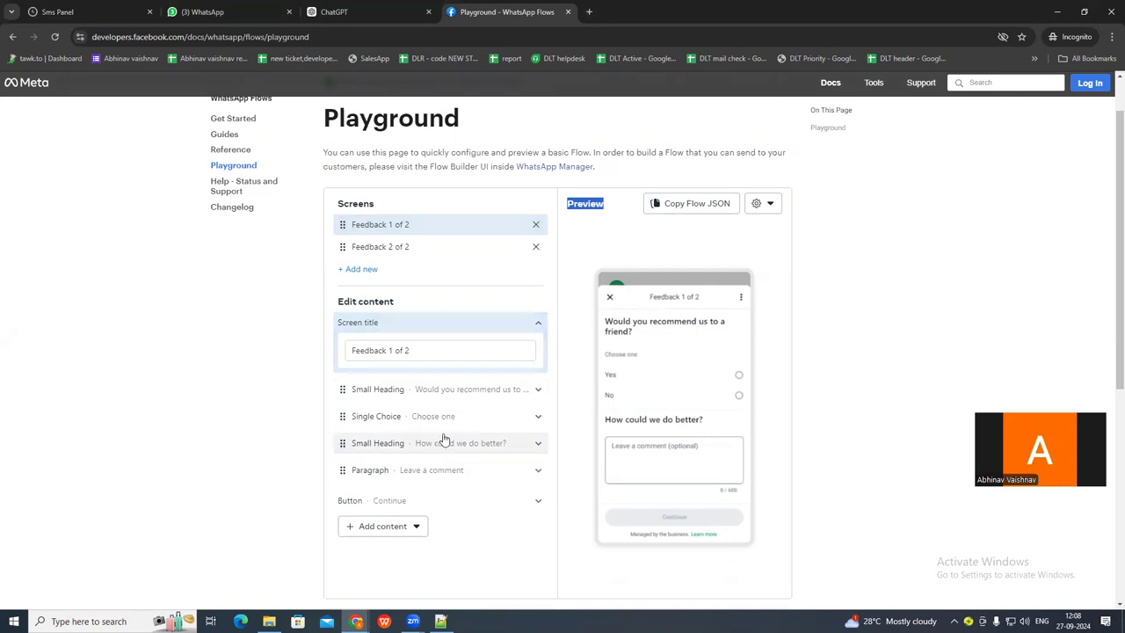
pyautogui.scroll(-2, 442, 440)
pyautogui.scroll(1, 449, 439)
pyautogui.scroll(1, 448, 419)
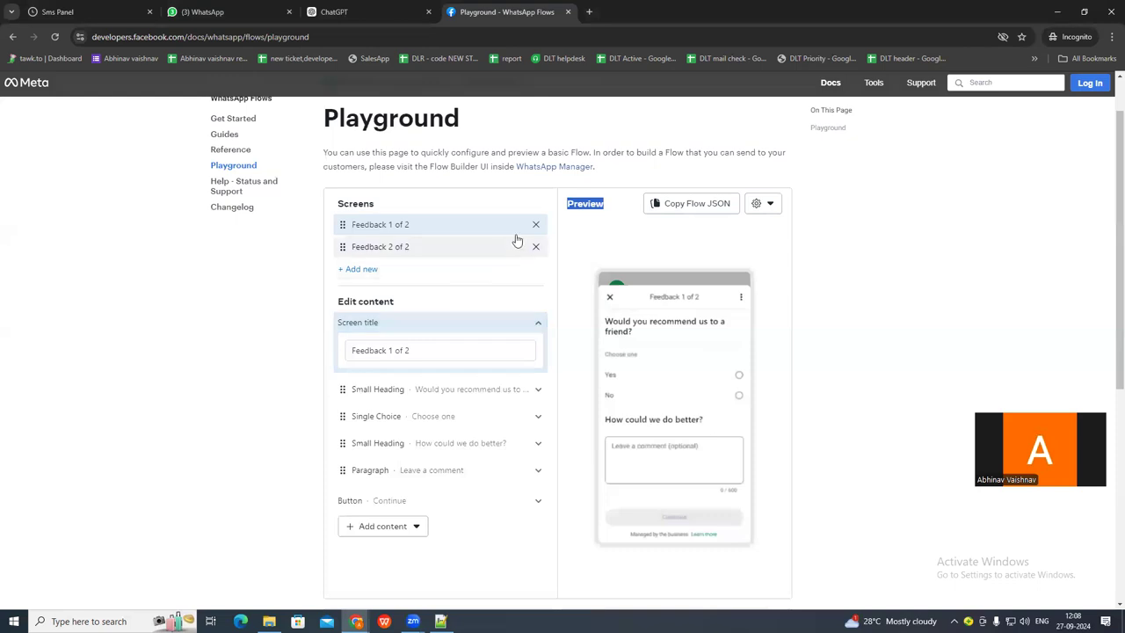
pyautogui.scroll(-1, 470, 473)
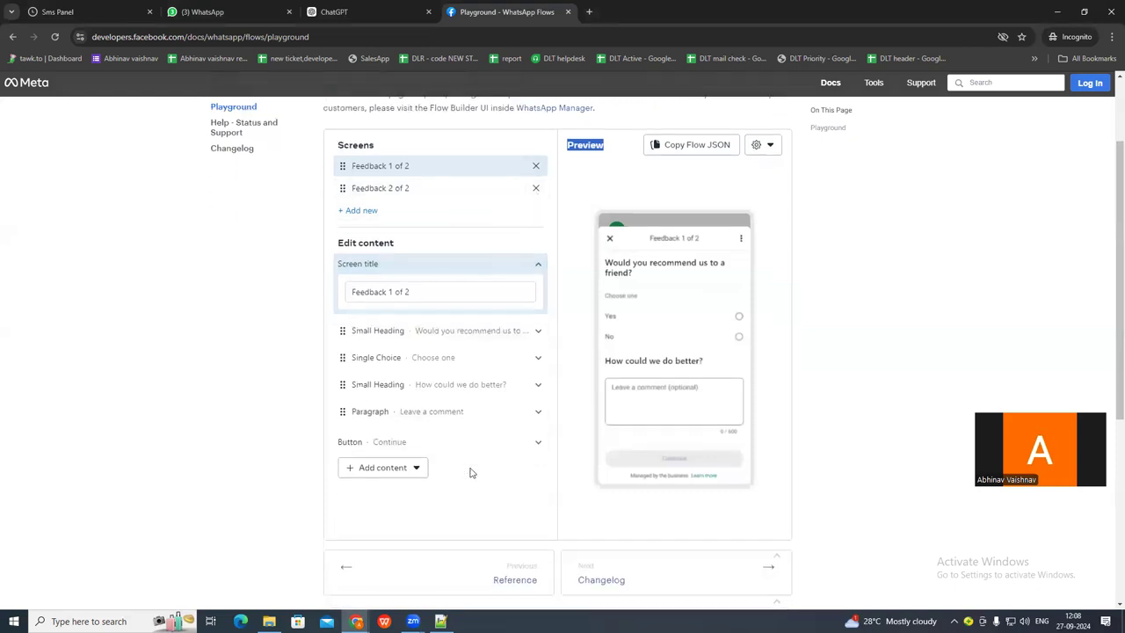
pyautogui.scroll(1, 471, 474)
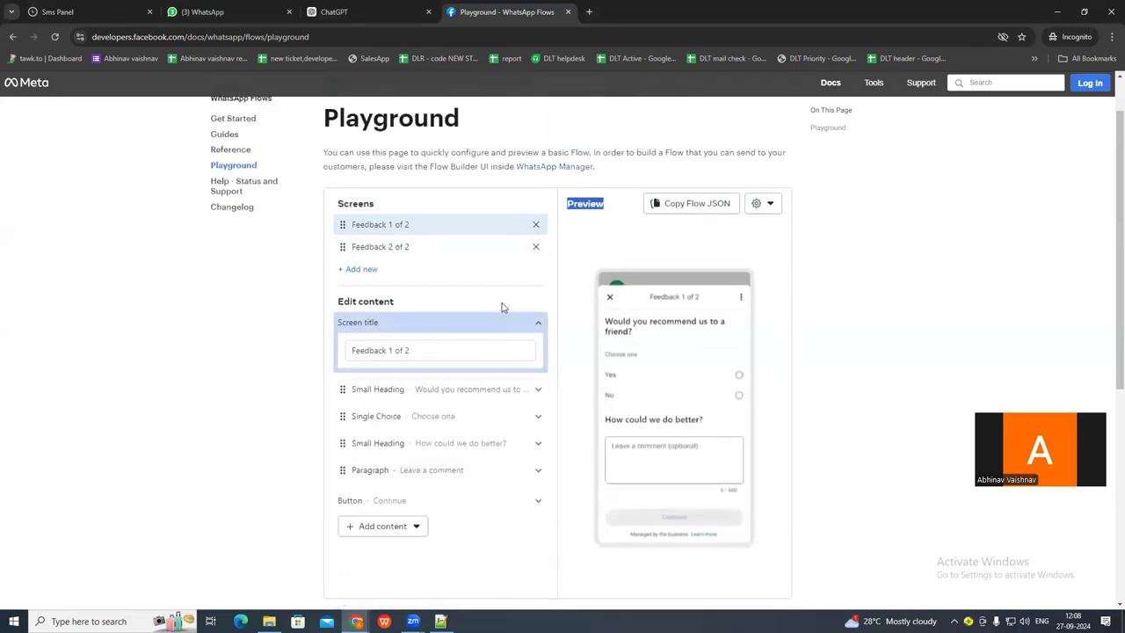
# Delete the Feedback 1 of 2 screen and open the name entry for a new screen
pyautogui.click(535, 228)
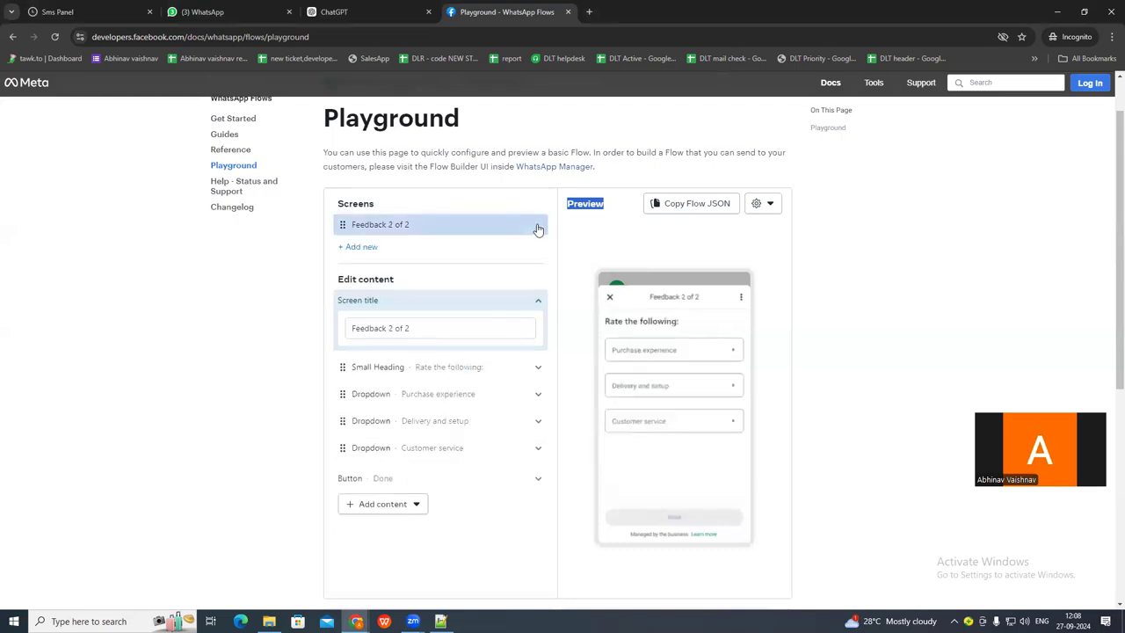
pyautogui.click(361, 247)
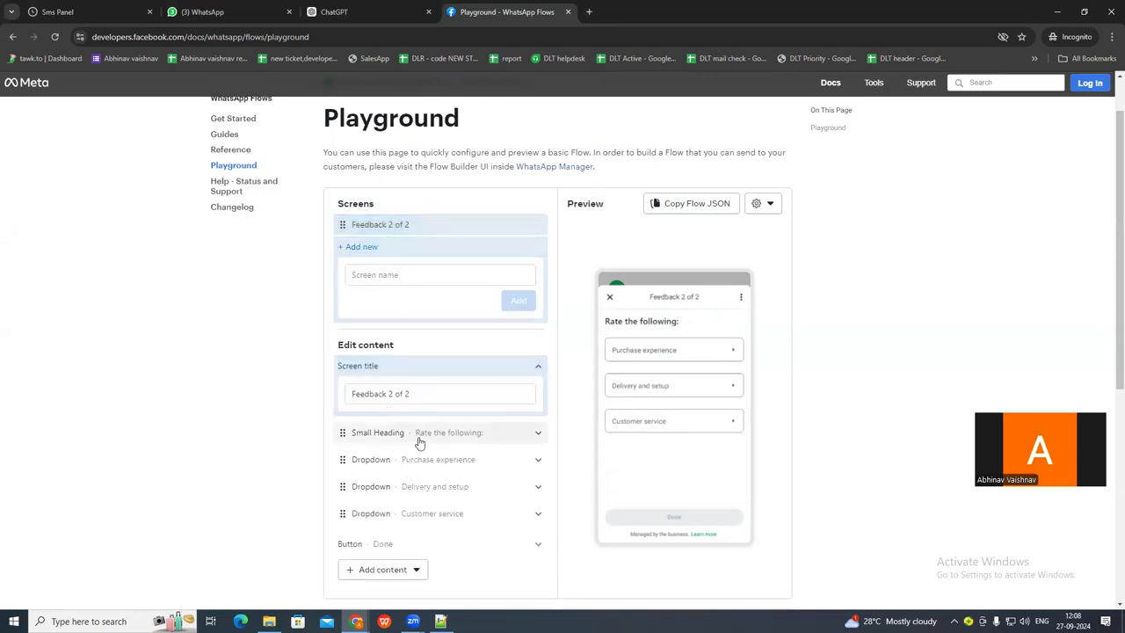
pyautogui.scroll(-1, 419, 442)
pyautogui.scroll(2, 402, 371)
pyautogui.click(406, 270)
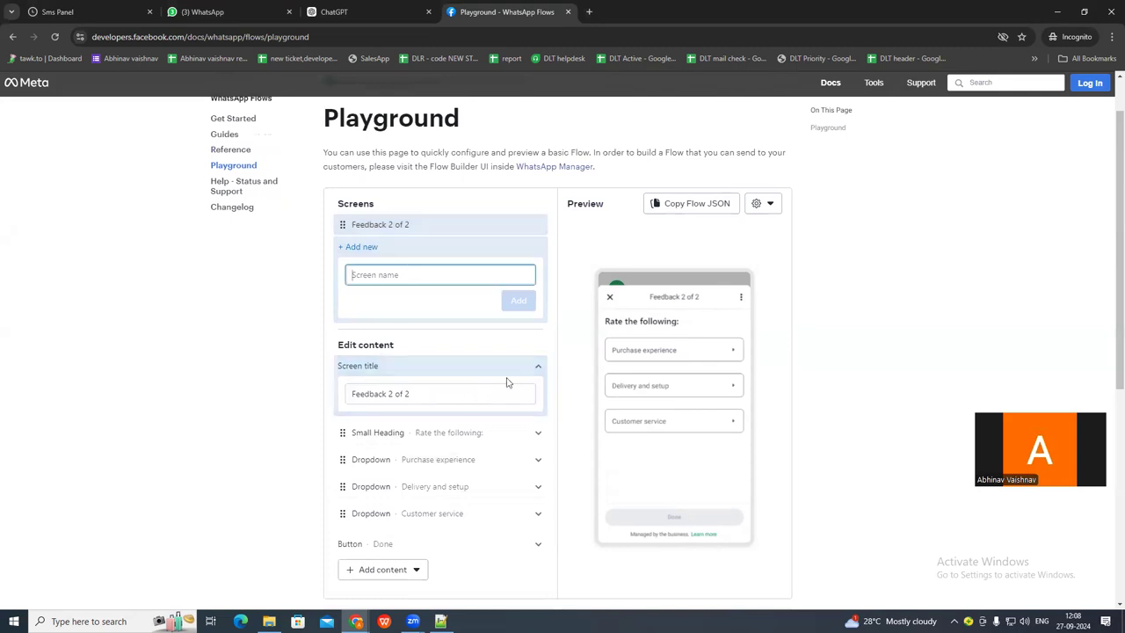
# Collapse the screen title section and delete the "Rate the following:" small heading from the Feedback 2 of 2 screen
pyautogui.click(536, 370)
pyautogui.scroll(-1, 492, 409)
pyautogui.scroll(-1, 489, 415)
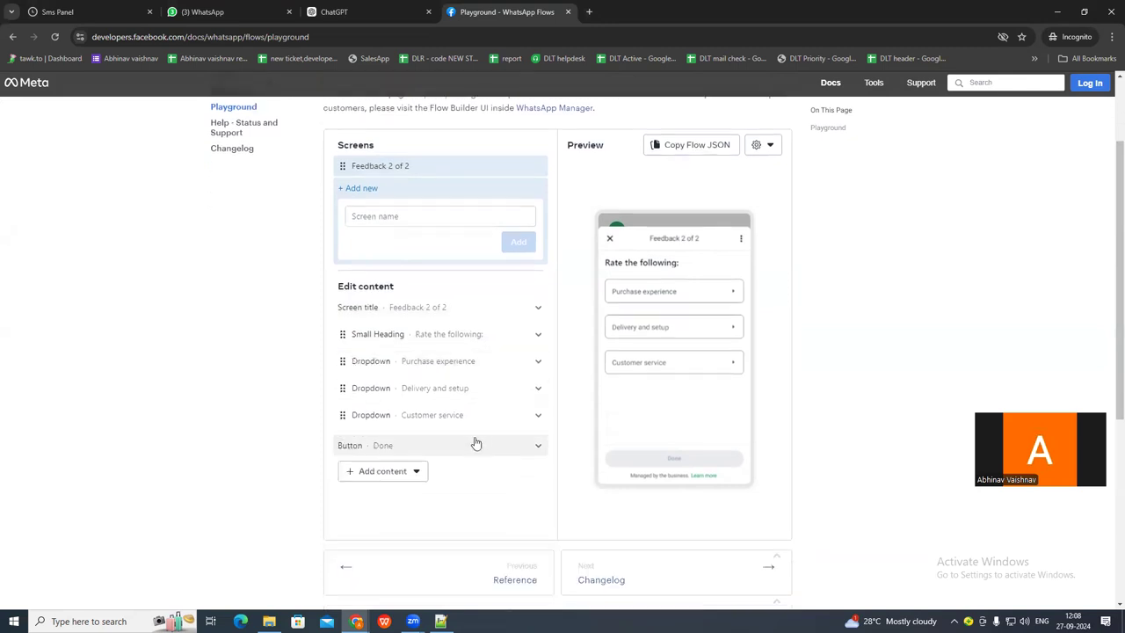
pyautogui.click(538, 335)
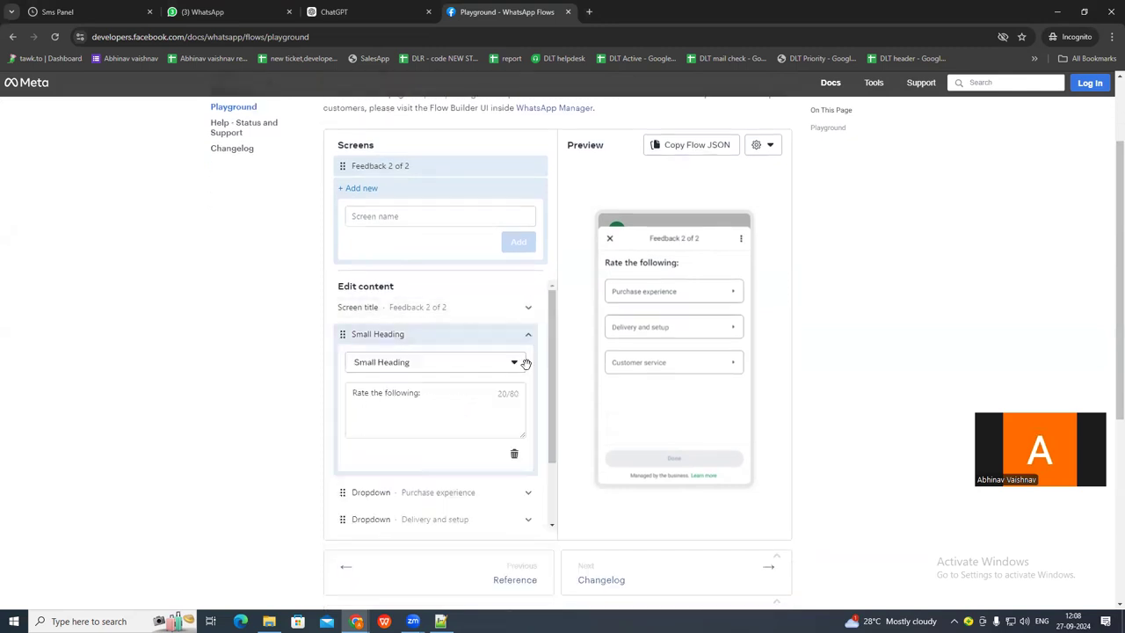
pyautogui.click(514, 453)
# Remove the Excellent, Good, Average and Poor options from the Purchase experience dropdown and delete the dropdown
pyautogui.click(538, 335)
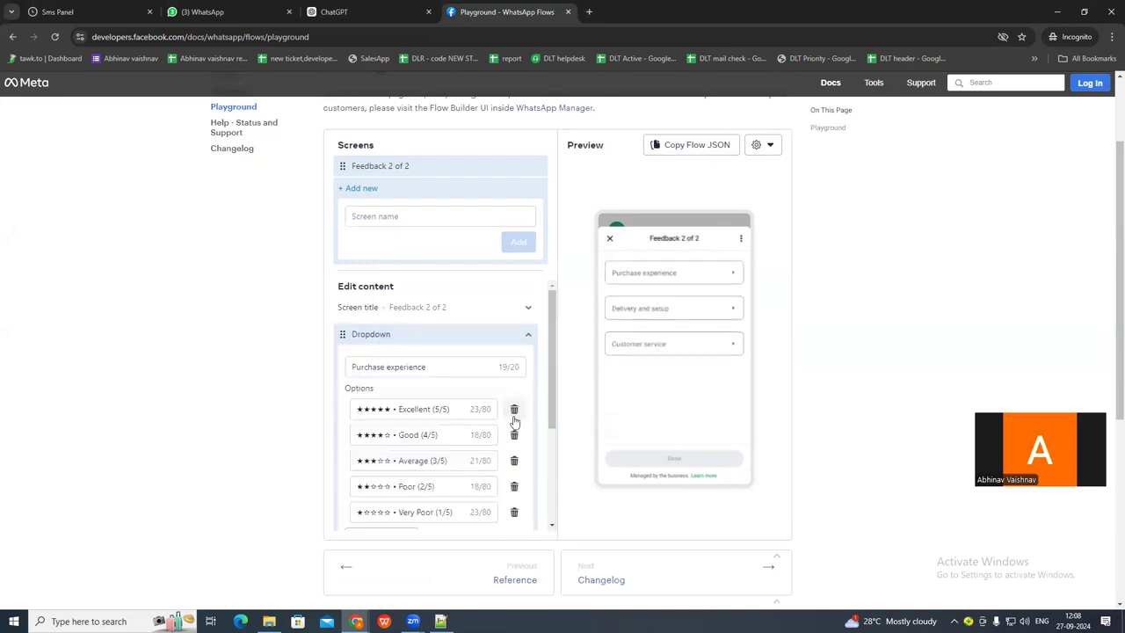
pyautogui.click(514, 410)
pyautogui.click(514, 410)
pyautogui.click(514, 409)
pyautogui.click(514, 409)
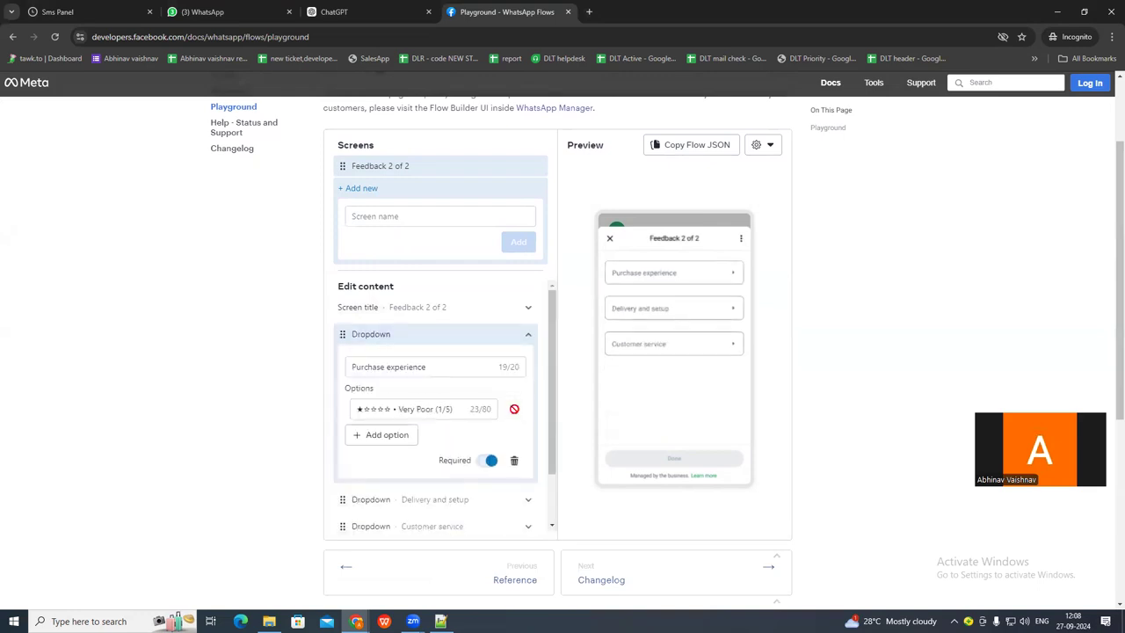
pyautogui.click(514, 460)
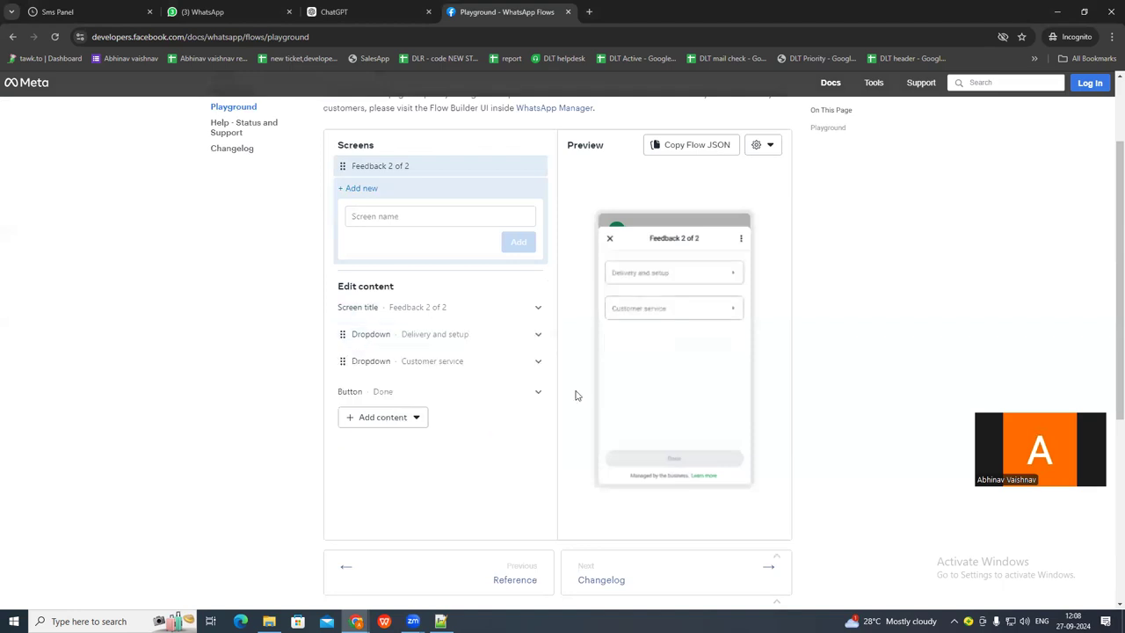
# Remove the Excellent, Good, Average and Poor options from the Delivery and setup dropdown and delete the dropdown
pyautogui.click(533, 335)
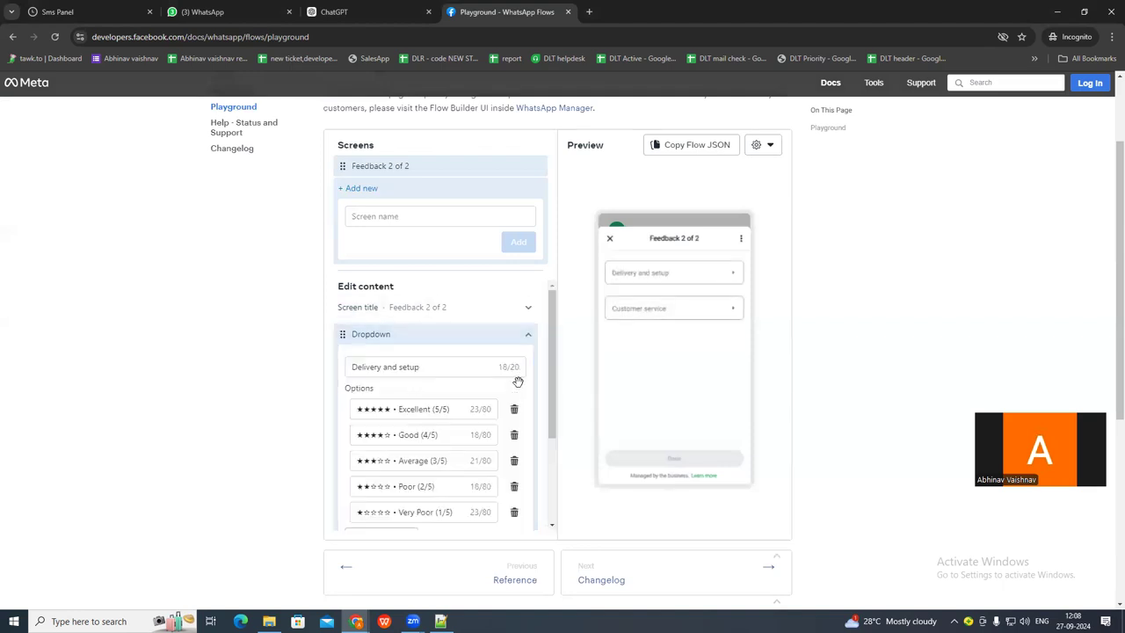
pyautogui.click(514, 410)
pyautogui.click(514, 411)
pyautogui.click(514, 410)
pyautogui.click(514, 411)
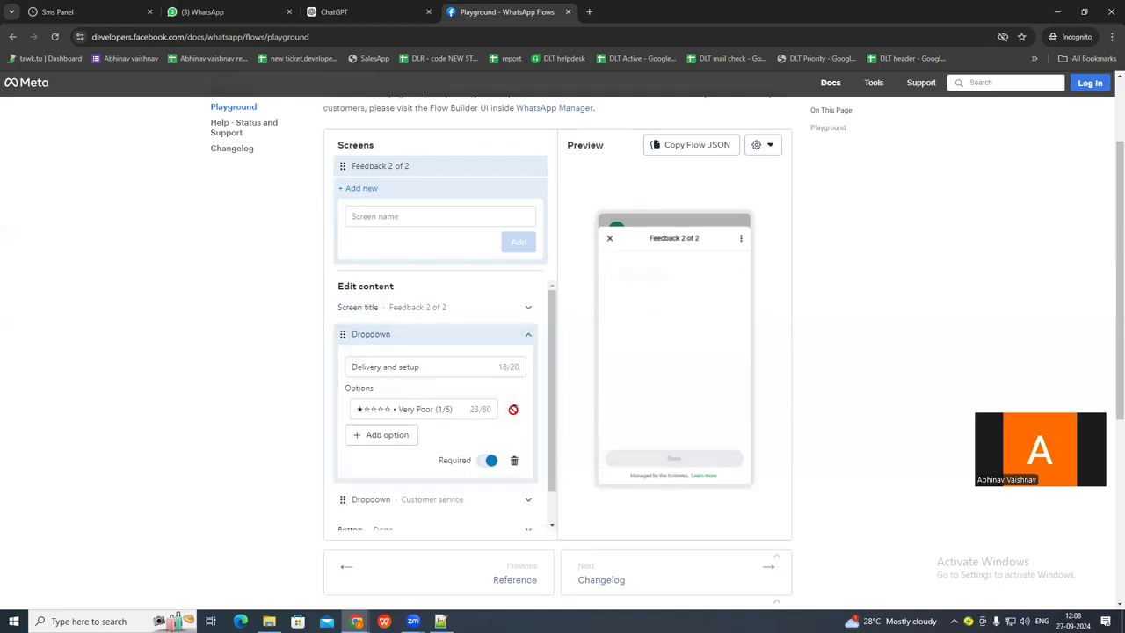
pyautogui.click(514, 459)
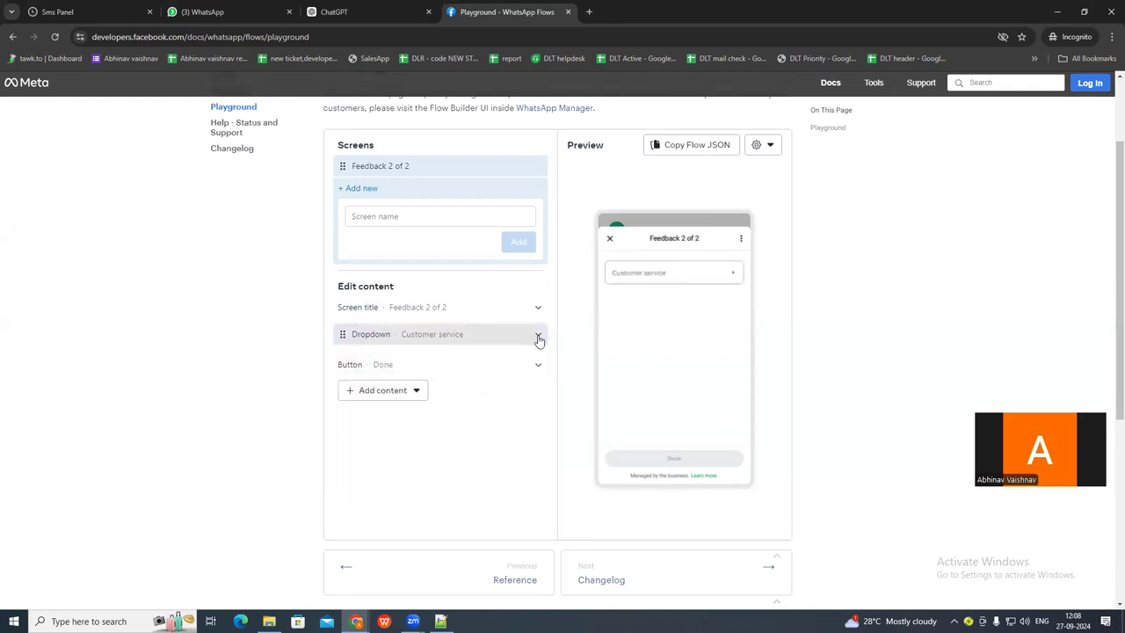
# Remove the Excellent, Good, Average and Poor options from the Customer service dropdown and delete the dropdown
pyautogui.click(534, 336)
pyautogui.click(514, 409)
pyautogui.click(514, 410)
pyautogui.click(514, 409)
pyautogui.click(514, 409)
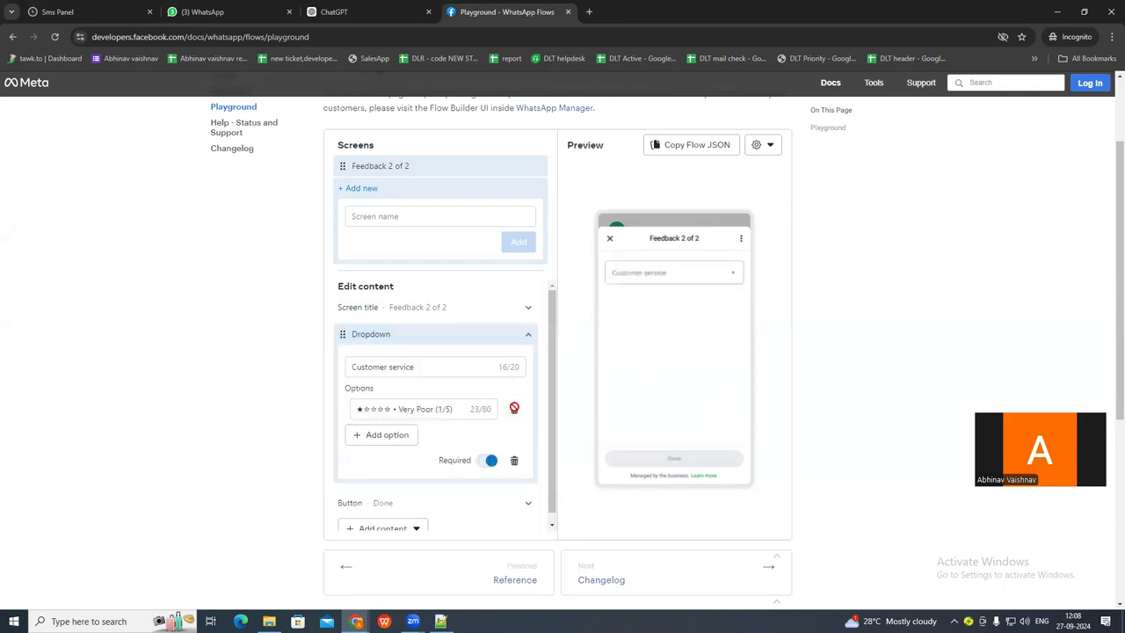
pyautogui.click(514, 460)
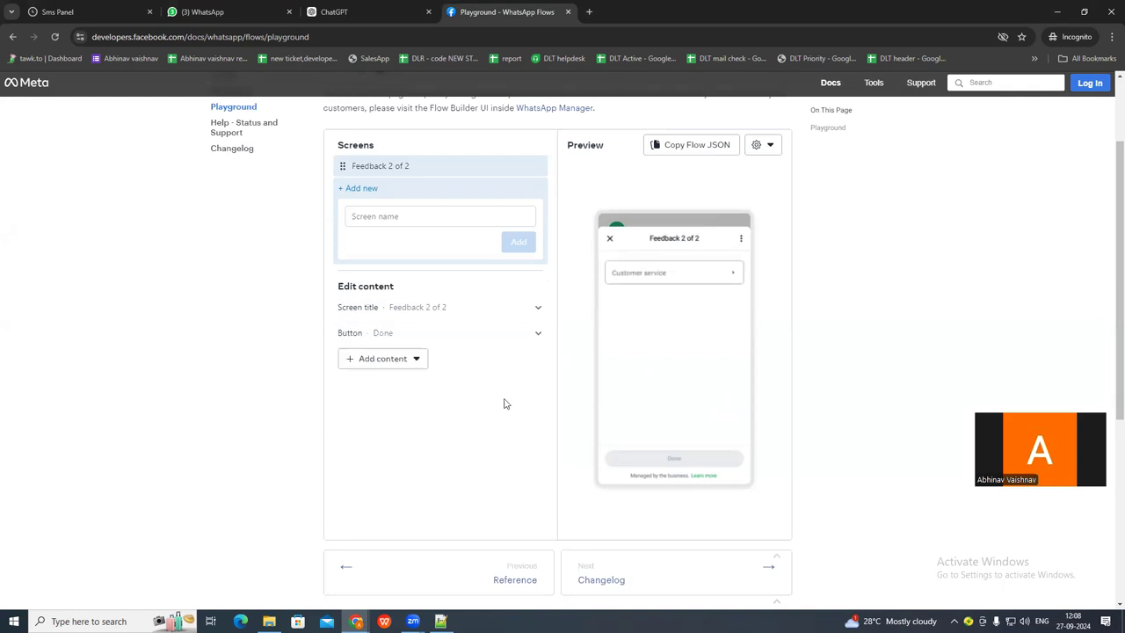
# Expand the button and screen title settings of the Feedback 2 of 2 screen
pyautogui.click(536, 337)
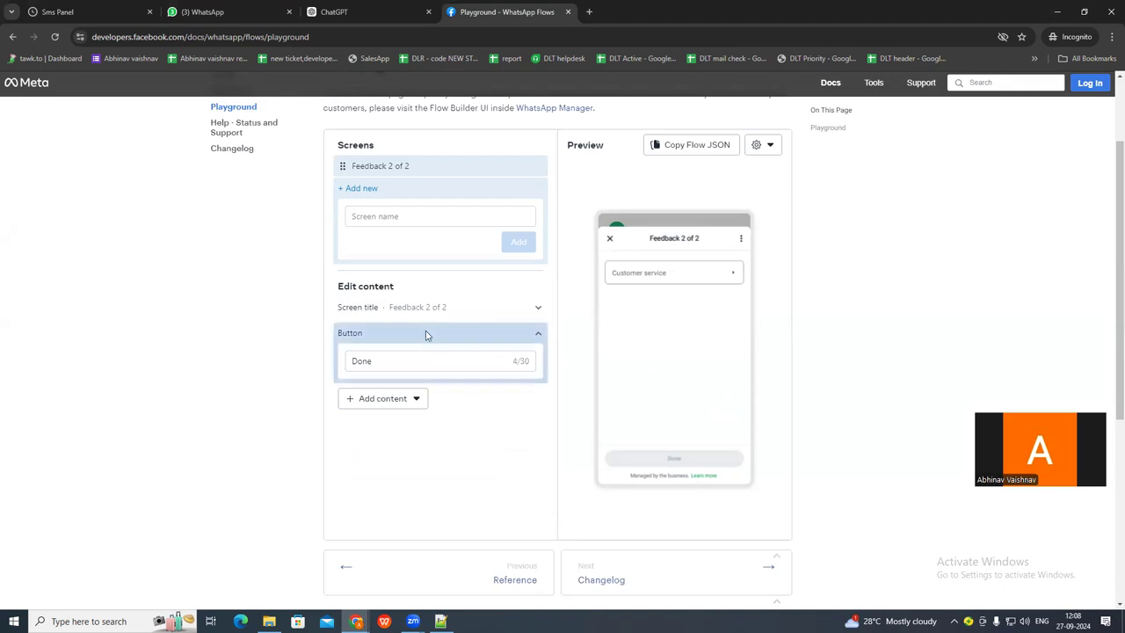
pyautogui.scroll(1, 423, 272)
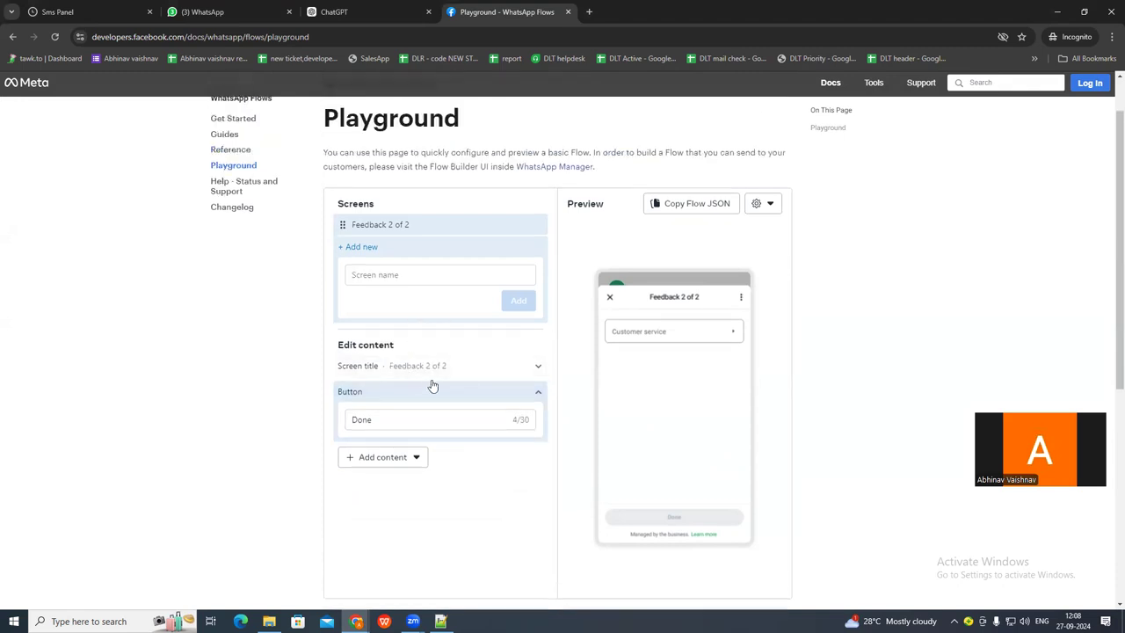
pyautogui.click(441, 367)
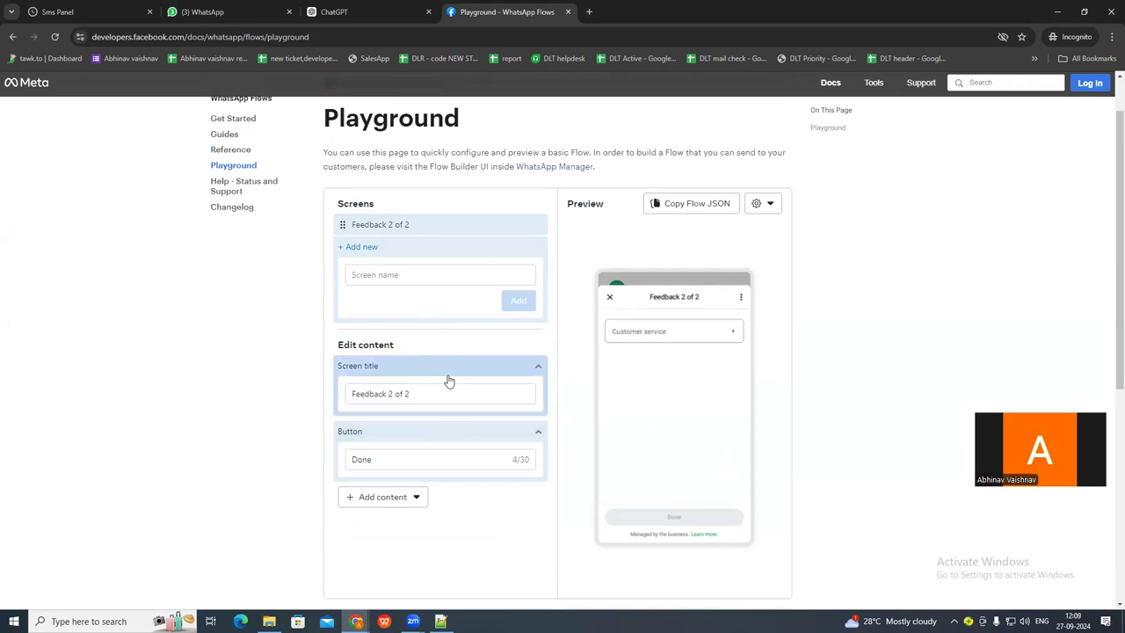
# Add a new screen named mainpage to the flow
pyautogui.scroll(-1, 450, 379)
pyautogui.click(361, 214)
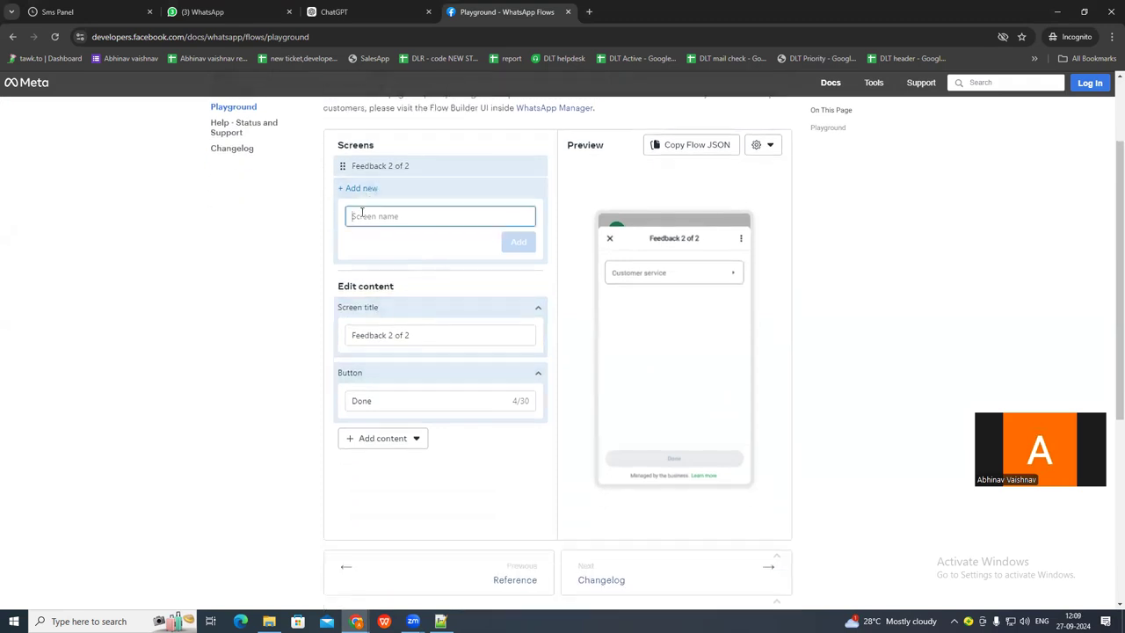
pyautogui.write('men')
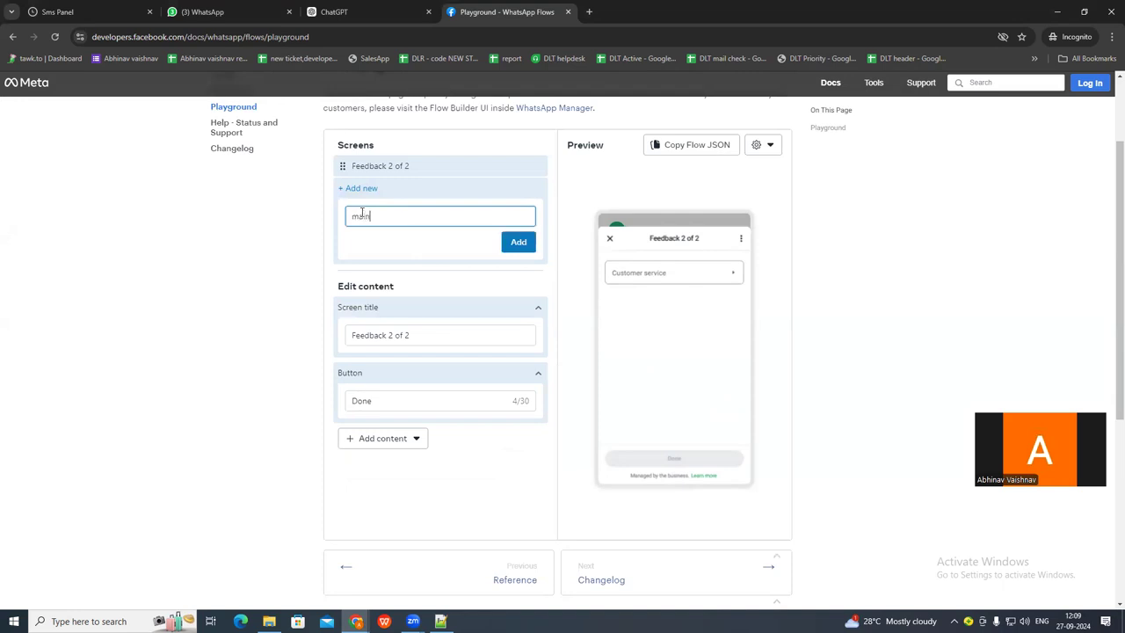
pyautogui.write('ainpage')
pyautogui.click(518, 242)
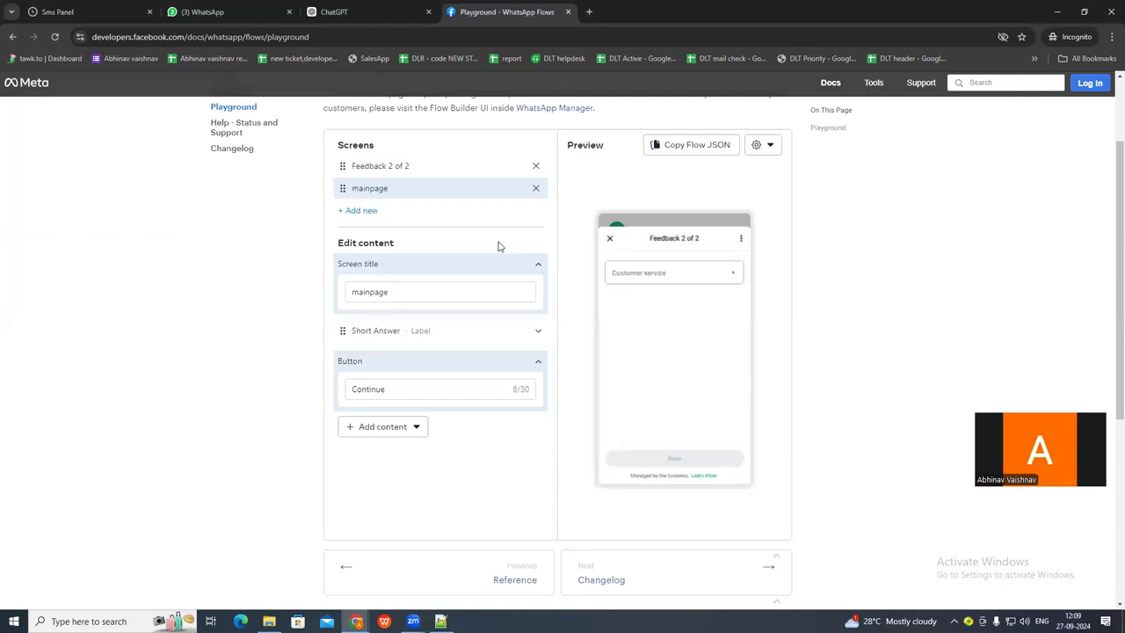
# Delete the Feedback 2 of 2 screen and change the mainpage screen's title to registration
pyautogui.click(535, 166)
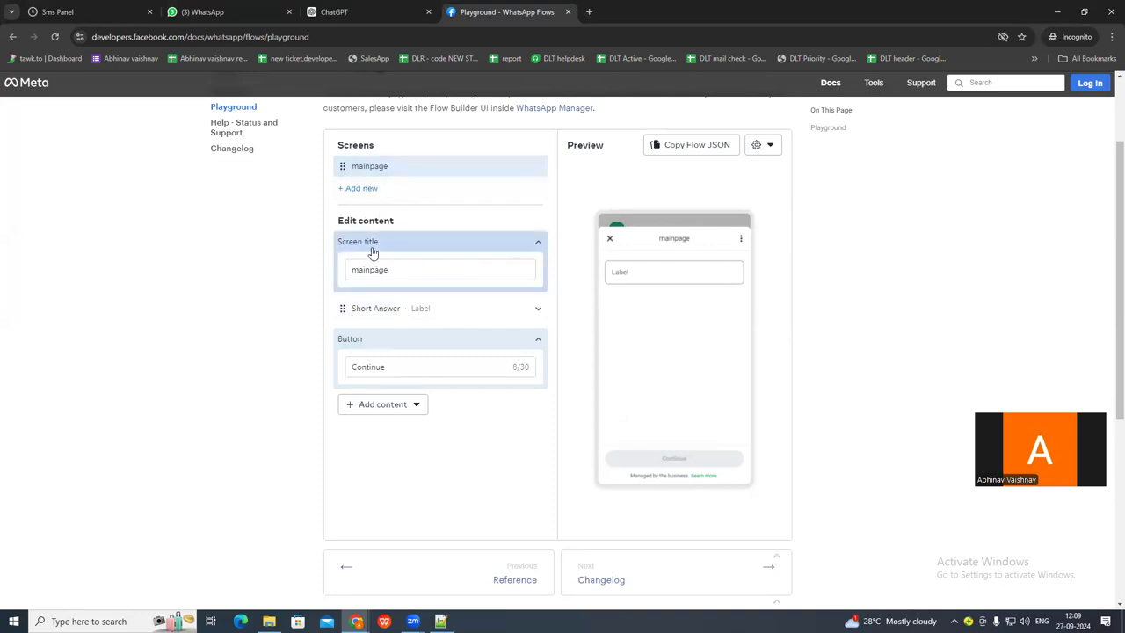
pyautogui.click(402, 269)
pyautogui.hotkey('ctrl', 'a')
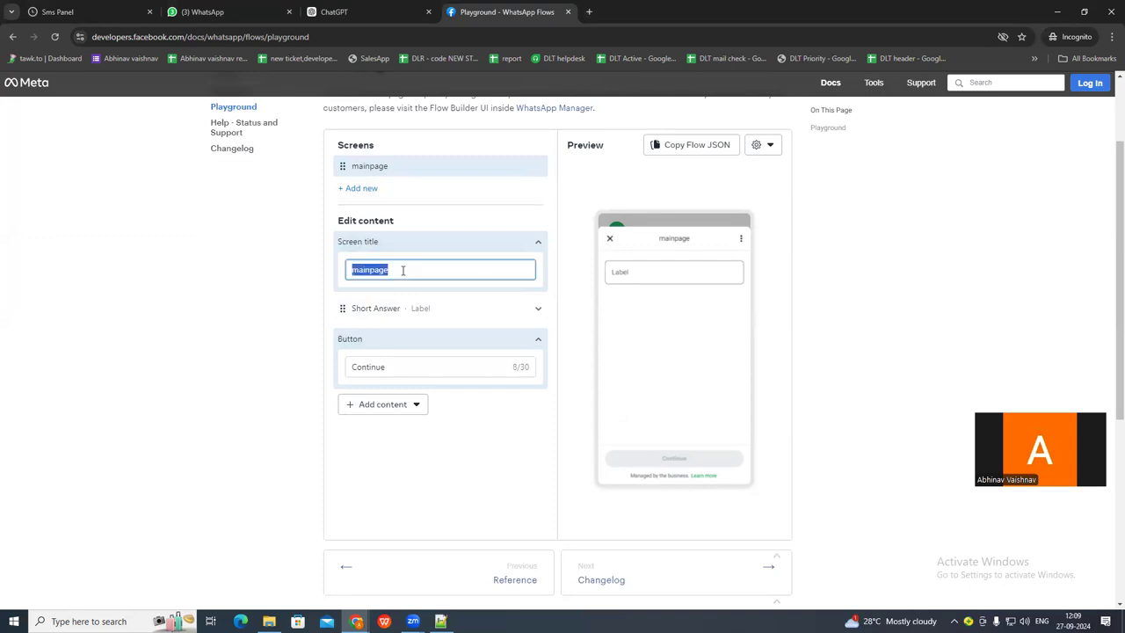
pyautogui.write('registration')
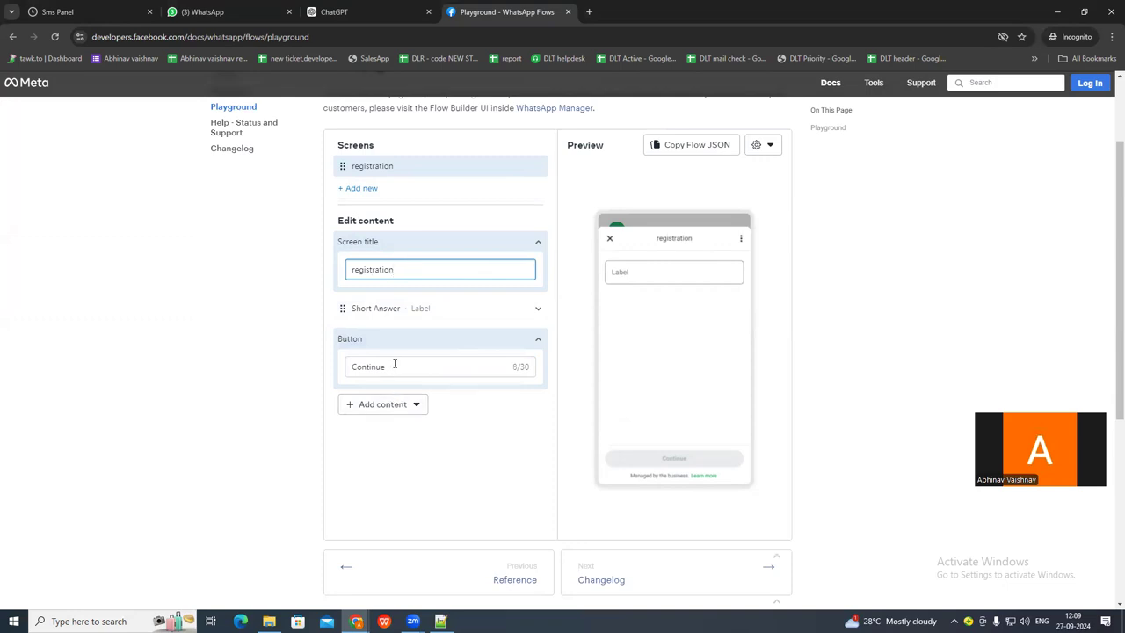
# Expand the Short Answer field, keep its type as Text and set its label to firstname
pyautogui.click(537, 310)
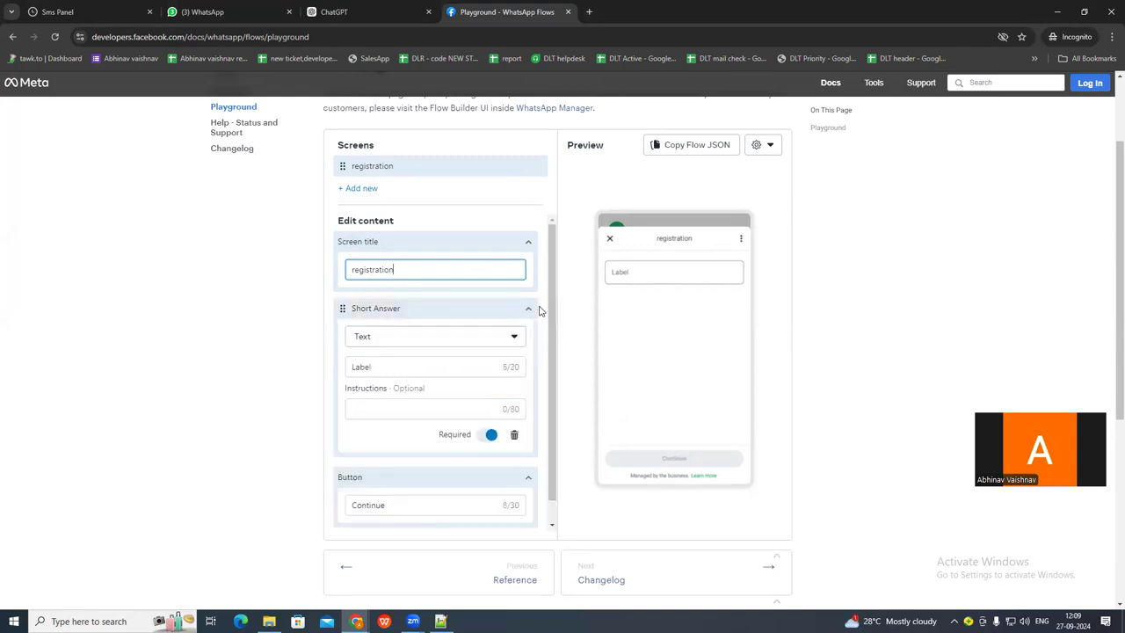
pyautogui.click(407, 339)
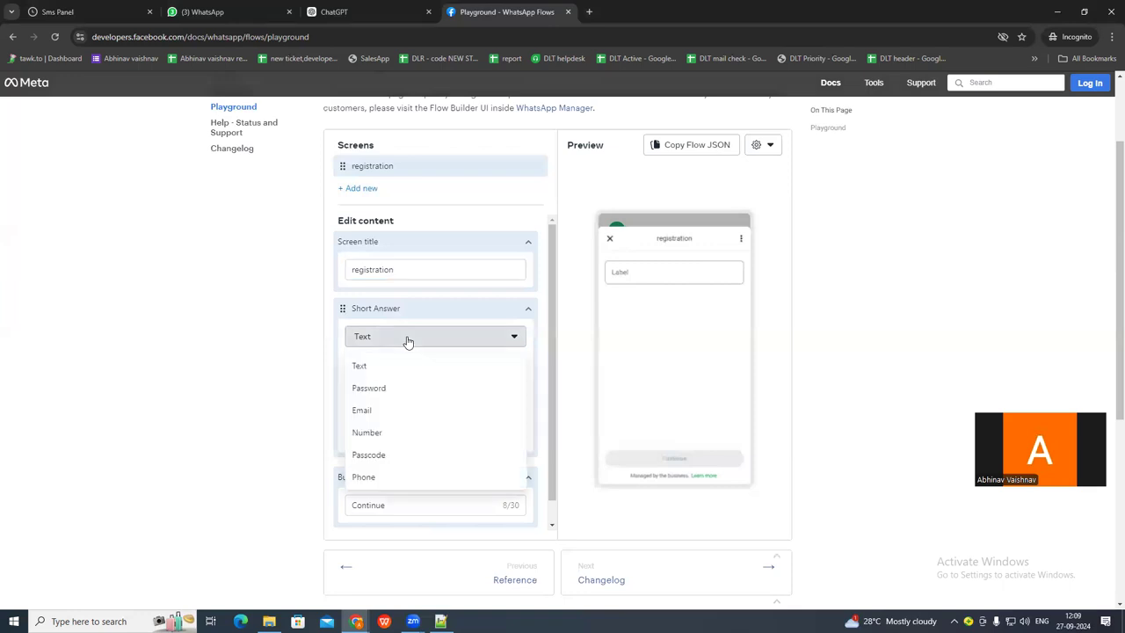
pyautogui.scroll(-2, 409, 456)
pyautogui.scroll(1, 404, 395)
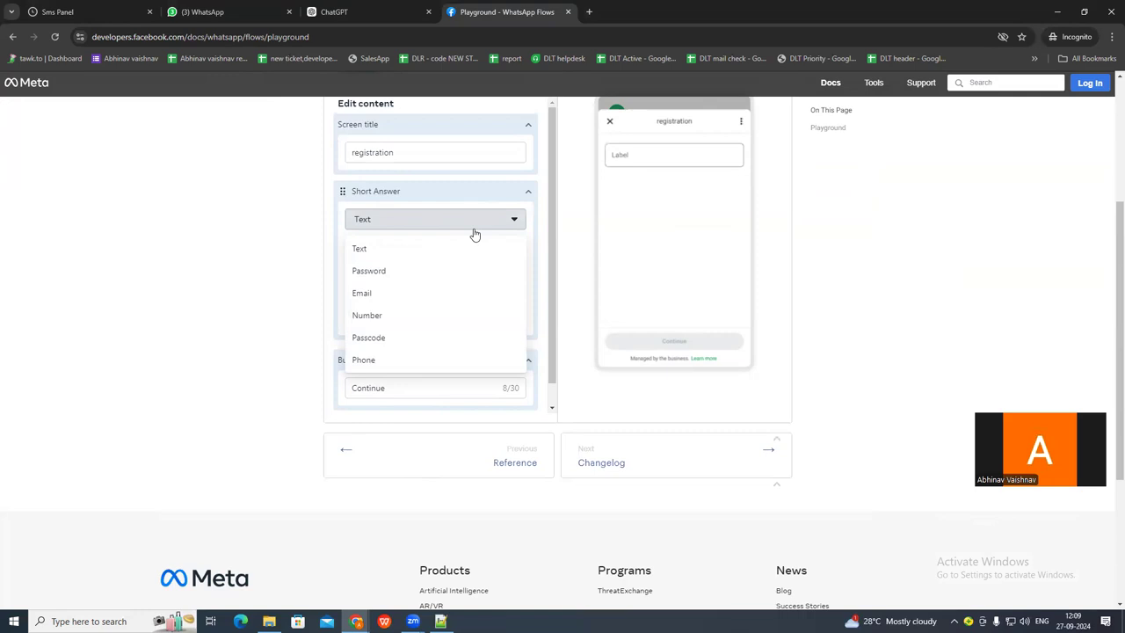
pyautogui.click(387, 253)
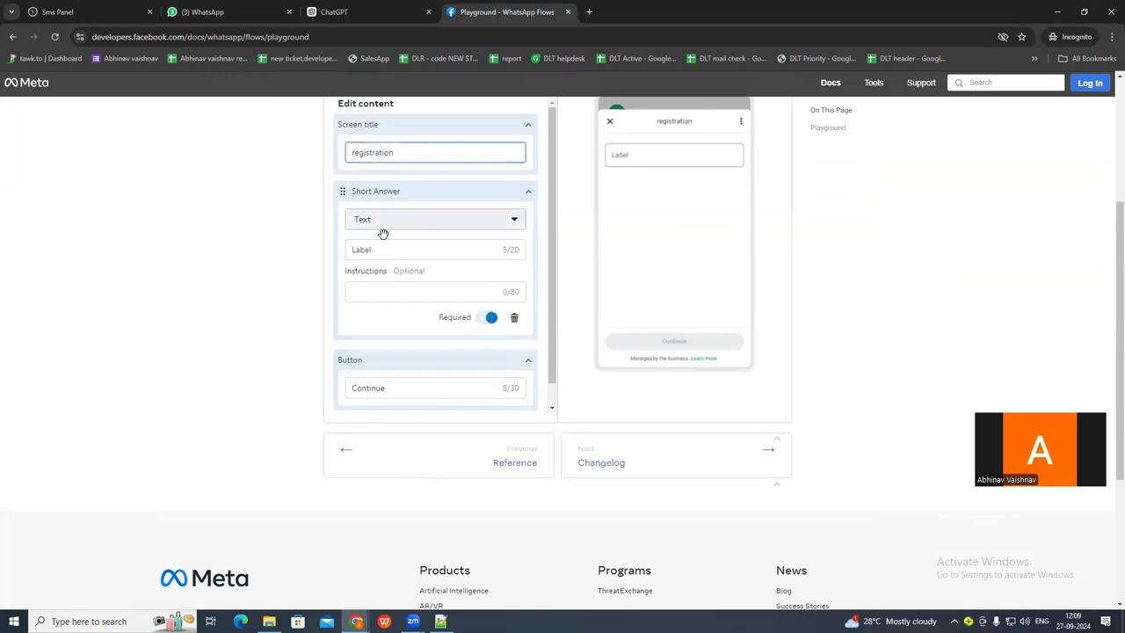
pyautogui.click(390, 252)
pyautogui.doubleClick(395, 253)
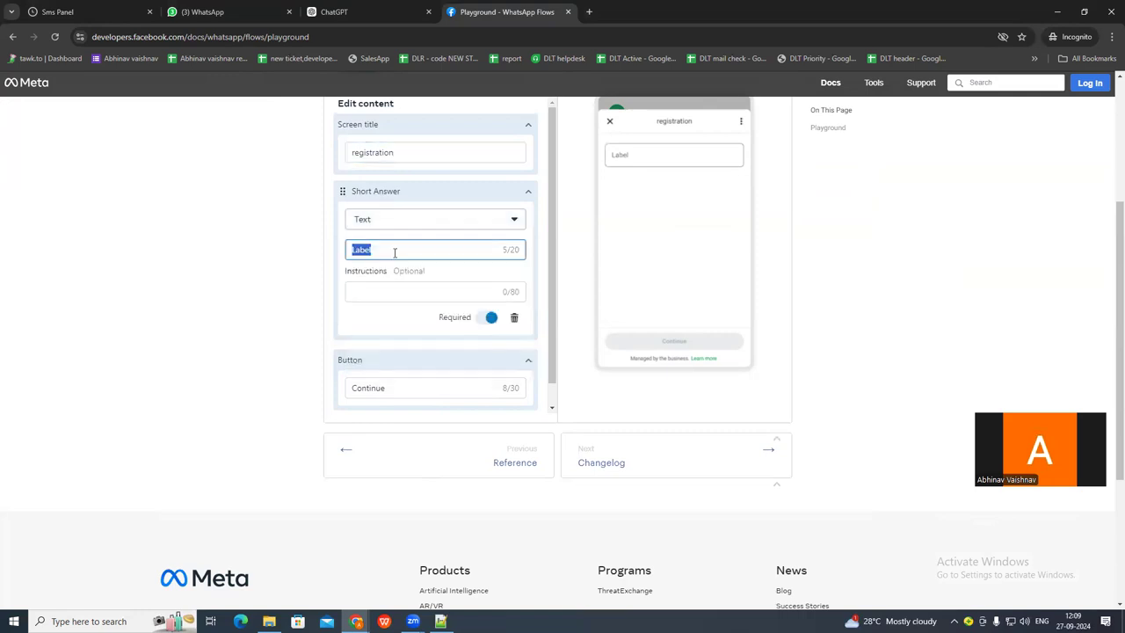
pyautogui.write('firstname')
pyautogui.click(391, 293)
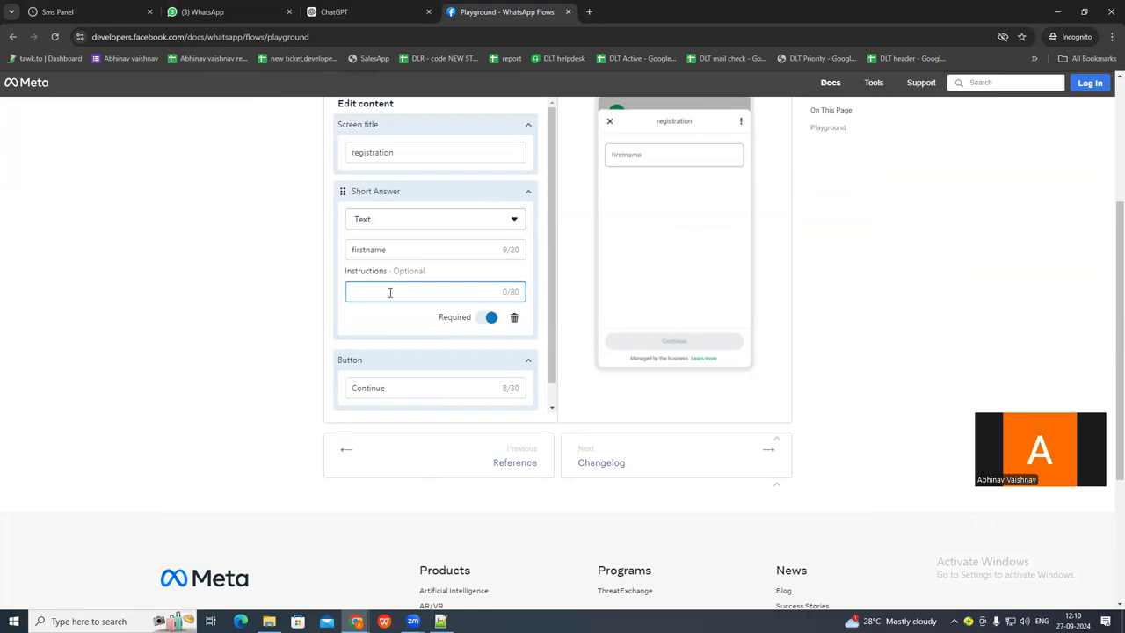
# Change the Short Answer label to username and set its instructions to "type your username"
pyautogui.doubleClick(369, 249)
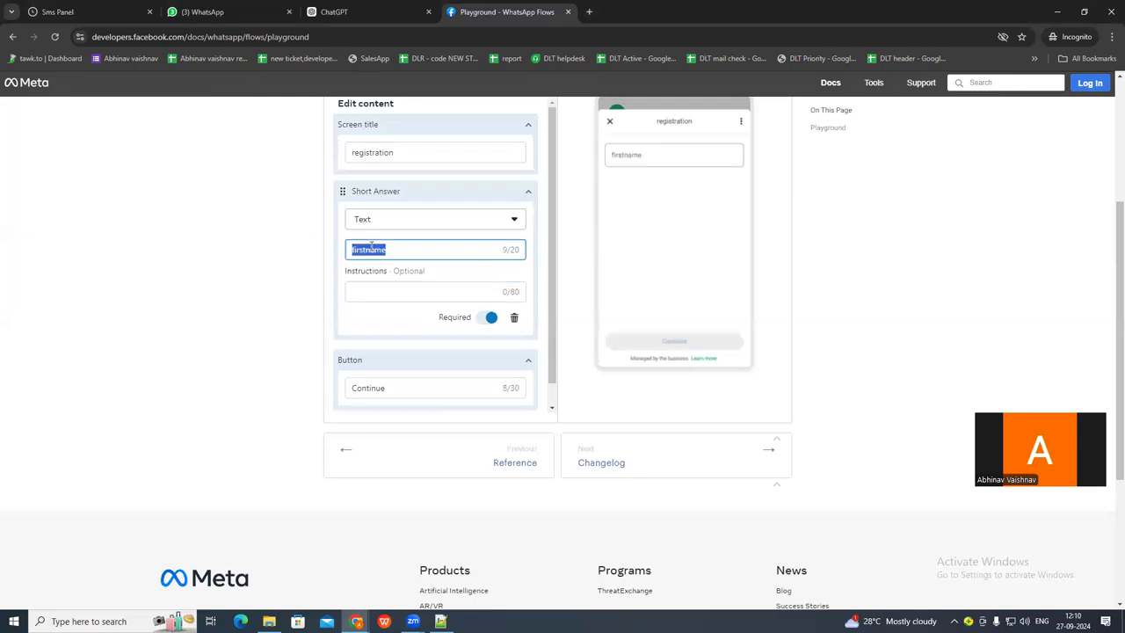
pyautogui.write('u')
pyautogui.press('BackSpace')
pyautogui.write('me')
pyautogui.click(408, 293)
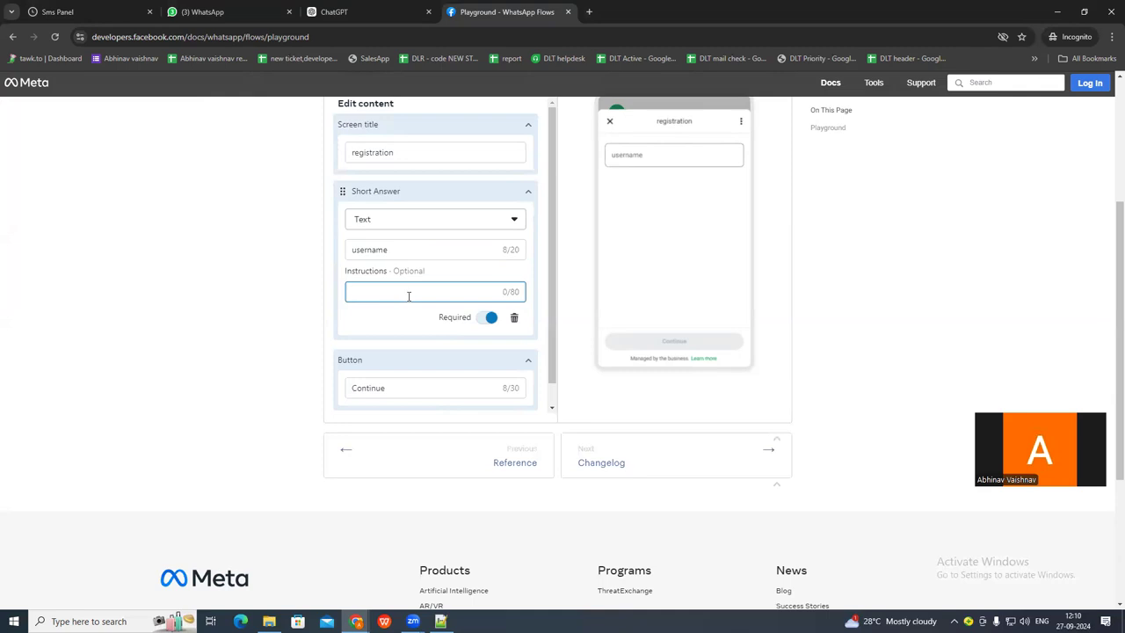
pyautogui.write('type your username')
pyautogui.doubleClick(407, 291)
pyautogui.write('username')
# Change the screen title to "user detail"
pyautogui.click(402, 150)
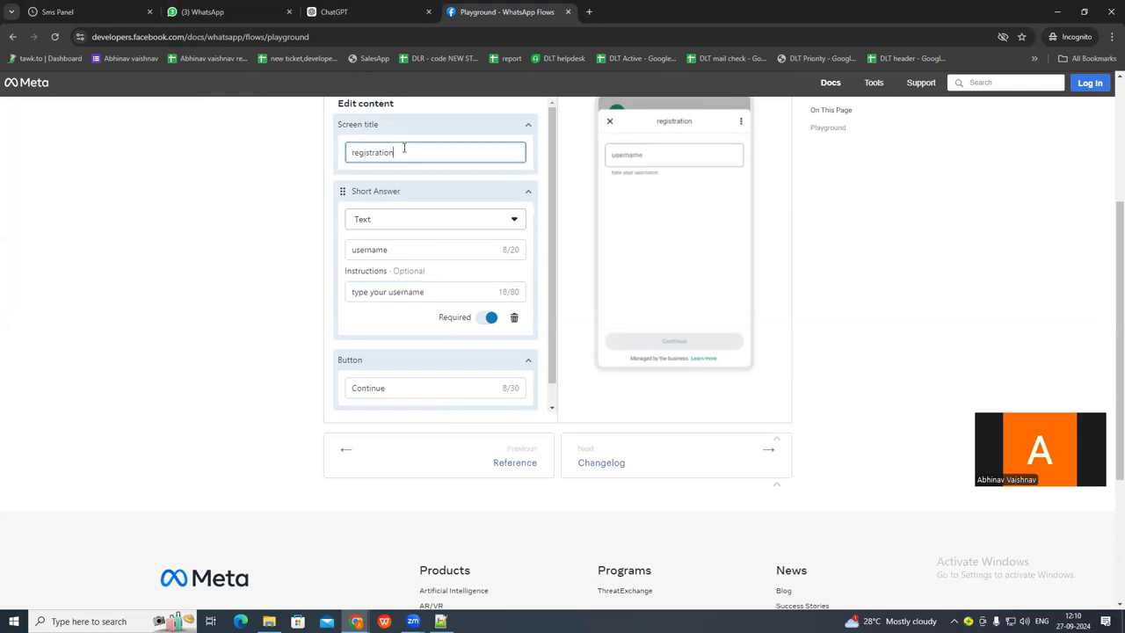
pyautogui.moveTo(404, 150); pyautogui.dragTo(332, 164)
pyautogui.write('user detail')
# Add a Multiple Choice selection element to the user detail screen
pyautogui.scroll(-2, 435, 277)
pyautogui.click(407, 347)
pyautogui.moveTo(393, 400)
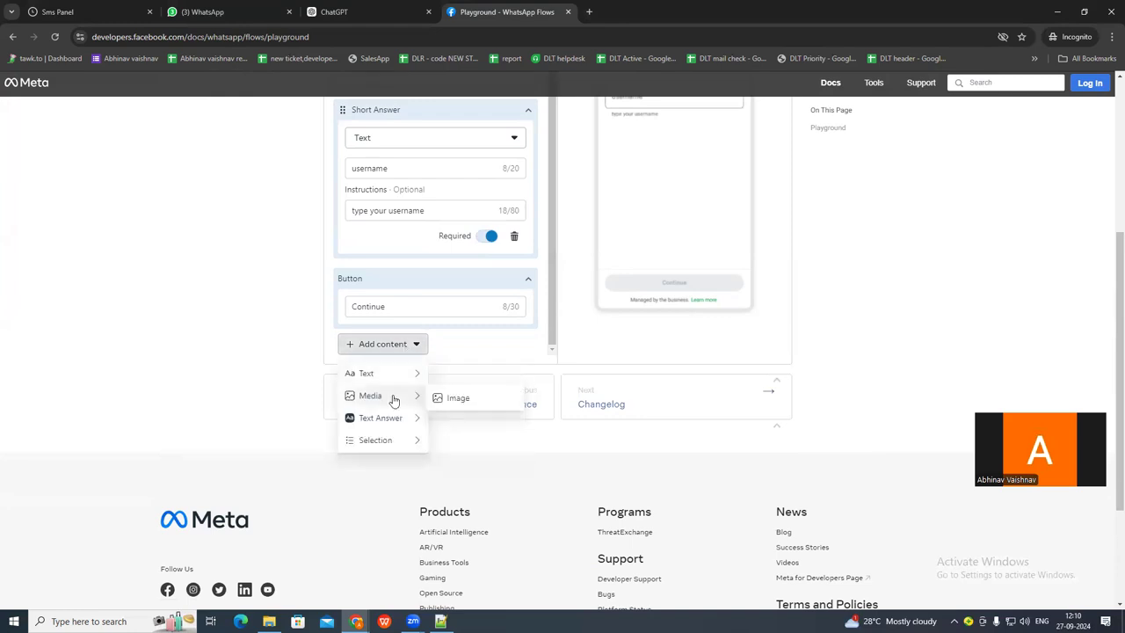
pyautogui.moveTo(409, 419)
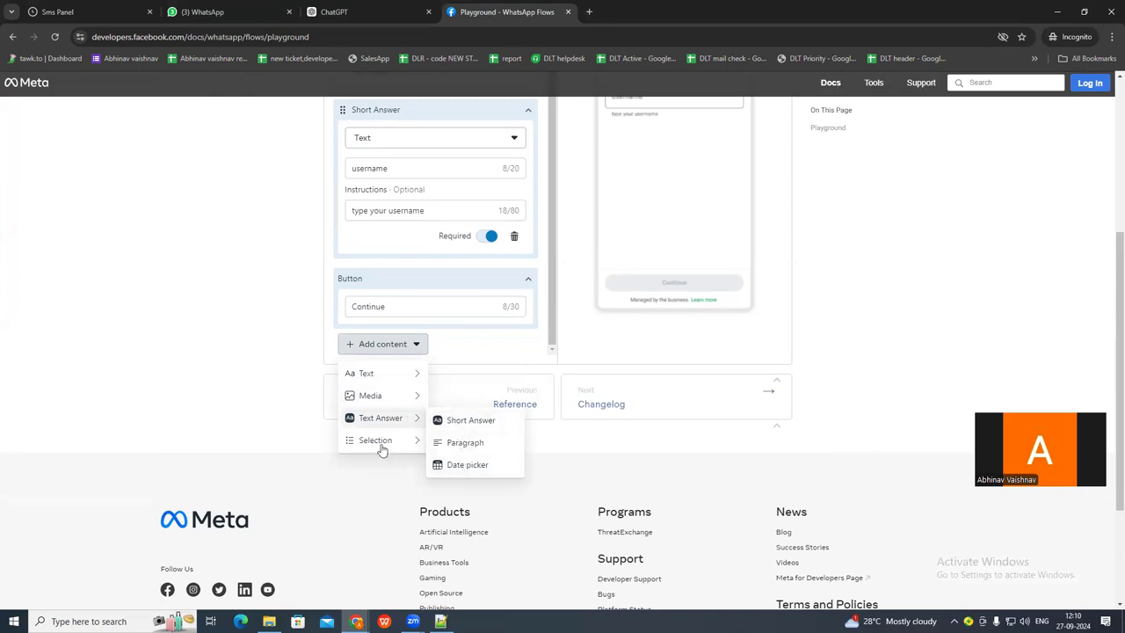
pyautogui.moveTo(379, 446)
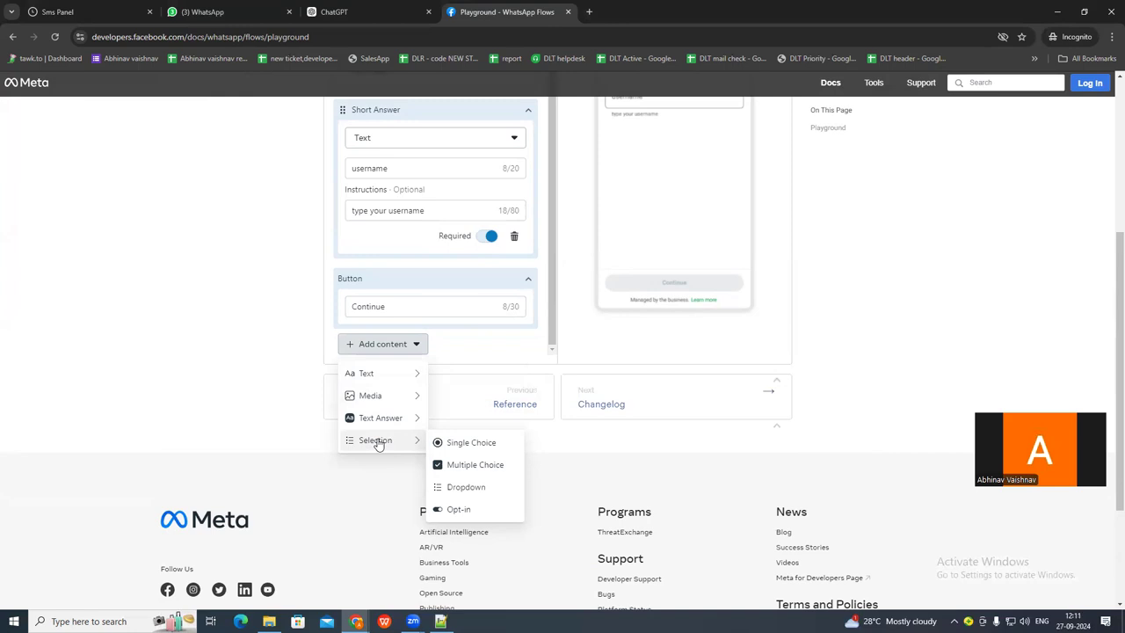
pyautogui.click(475, 465)
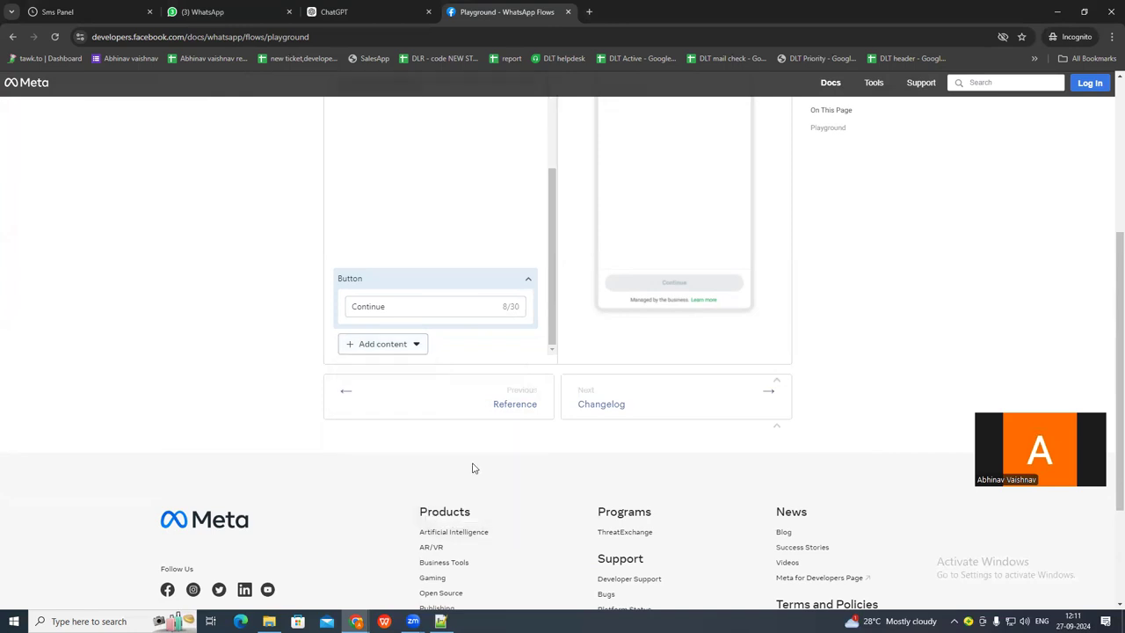
# Set the Multiple Choice label to "select your issues"
pyautogui.scroll(2, 423, 308)
pyautogui.scroll(-1, 423, 304)
pyautogui.scroll(1, 422, 304)
pyautogui.click(382, 237)
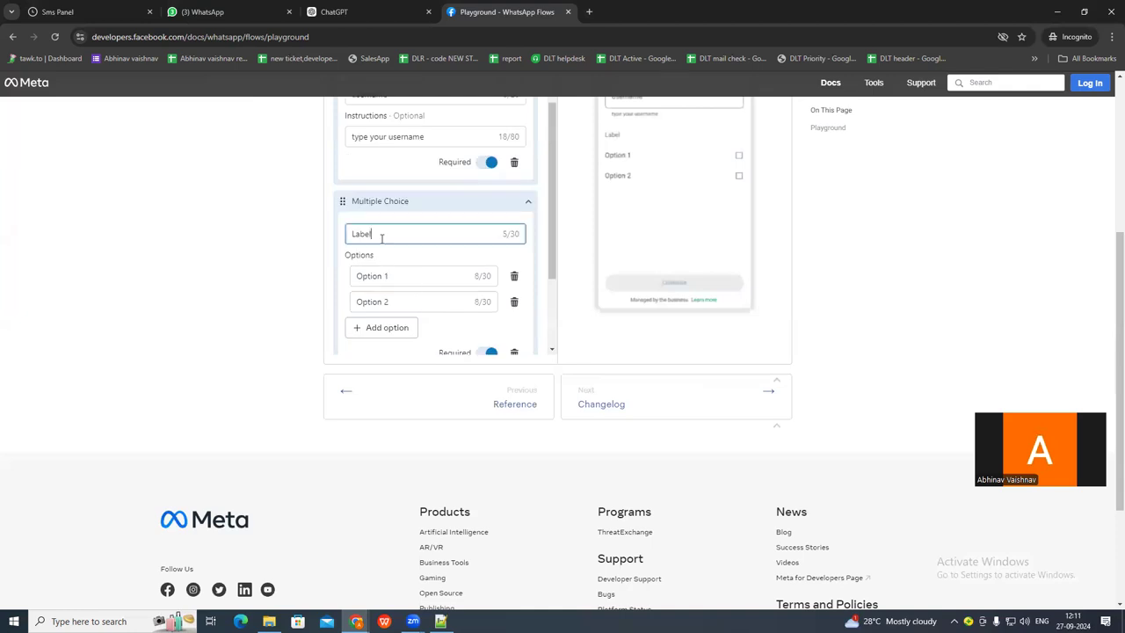
pyautogui.doubleClick(381, 237)
pyautogui.write('select your issues')
# Name the first two Multiple Choice options "Delivery issue" and "V whatsapp info"
pyautogui.doubleClick(403, 278)
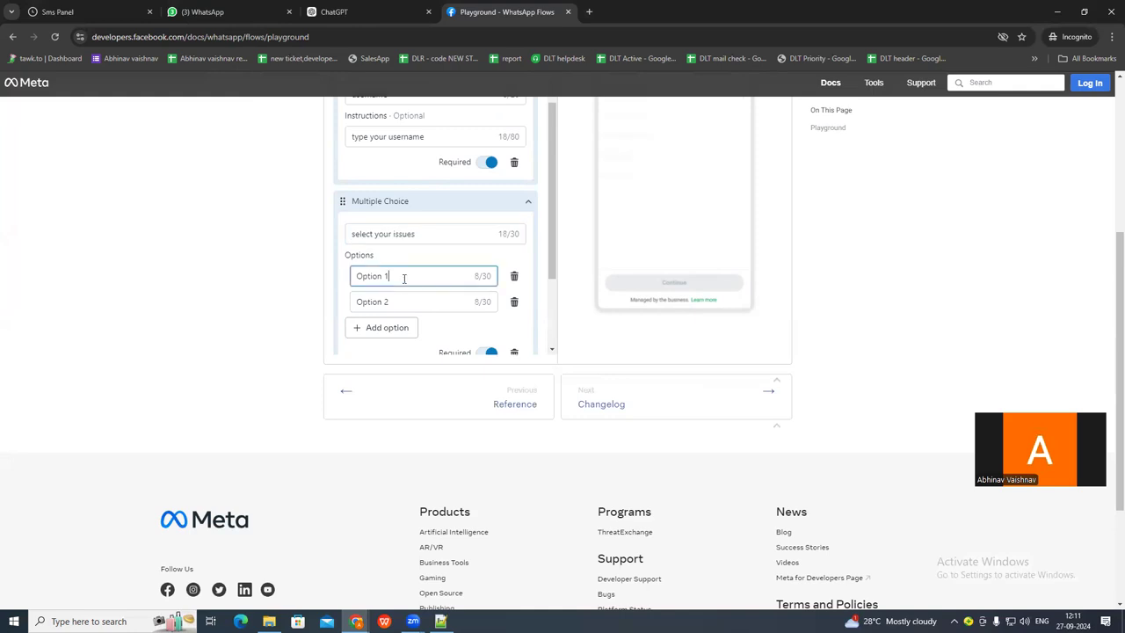
pyautogui.tripleClick(403, 277)
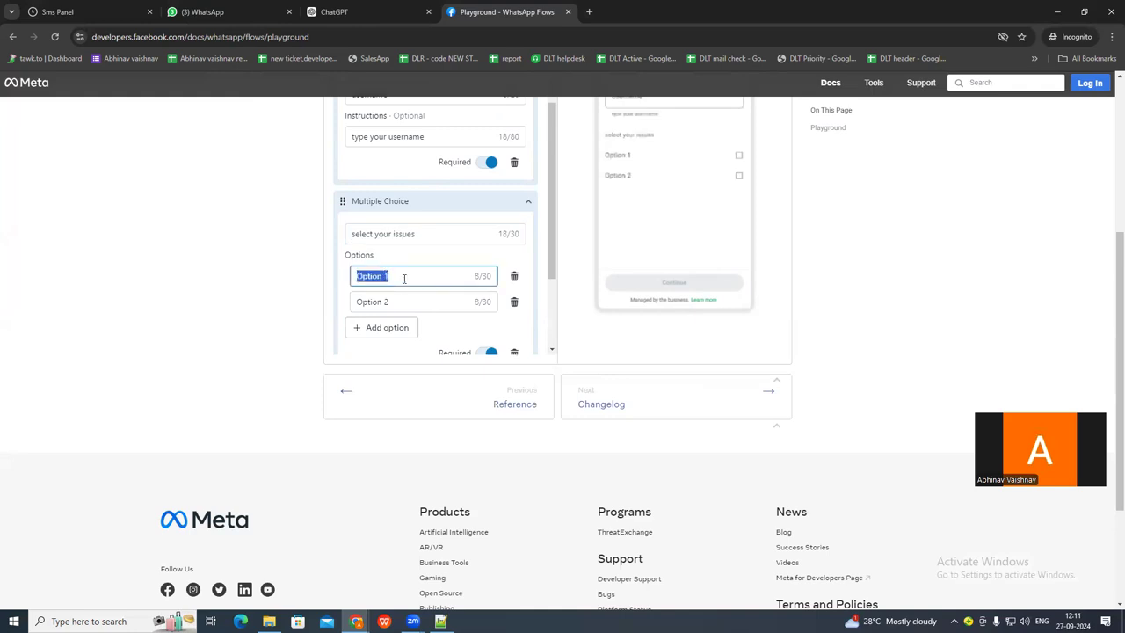
pyautogui.write('Delivery issue')
pyautogui.doubleClick(398, 278)
pyautogui.click(398, 278)
pyautogui.click(394, 304)
pyautogui.press('BackSpace')
pyautogui.doubleClick(395, 304)
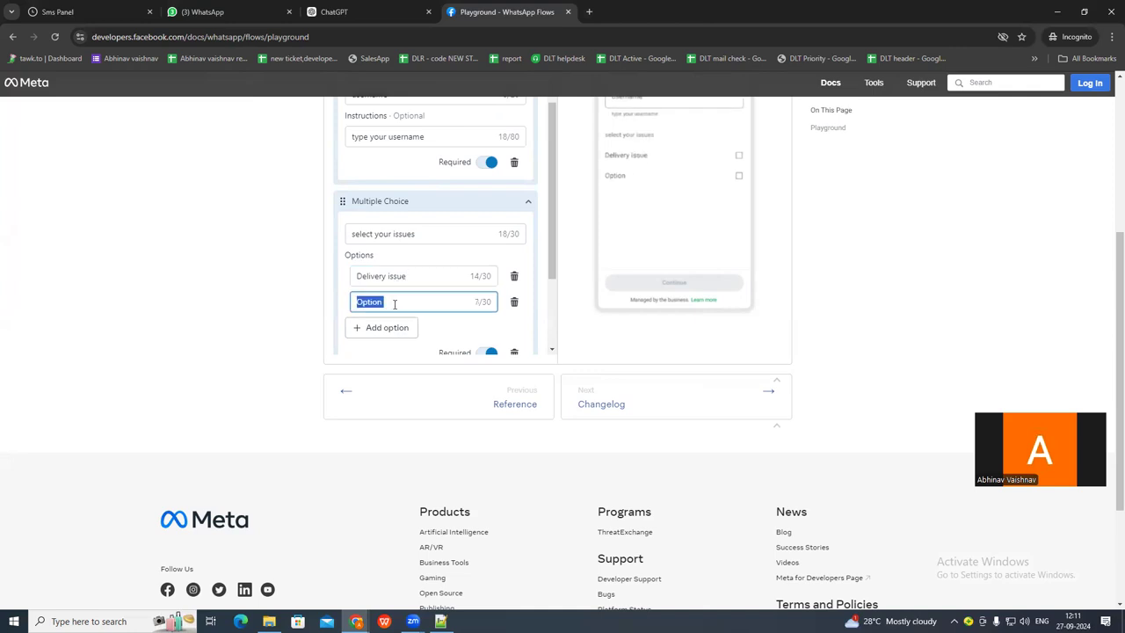
pyautogui.write('V whatsapp info')
# Add two more options to the Multiple Choice question, named IVR and Misscall
pyautogui.click(387, 331)
pyautogui.doubleClick(381, 303)
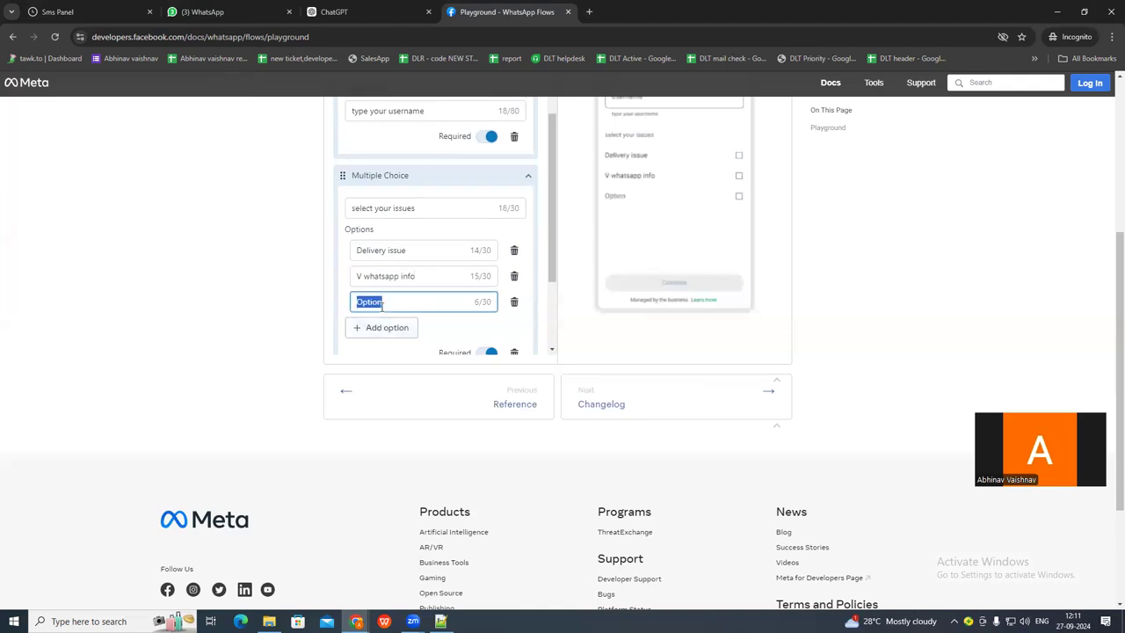
pyautogui.write('IVr issue')
pyautogui.tripleClick(381, 303)
pyautogui.write('IVR')
pyautogui.click(374, 327)
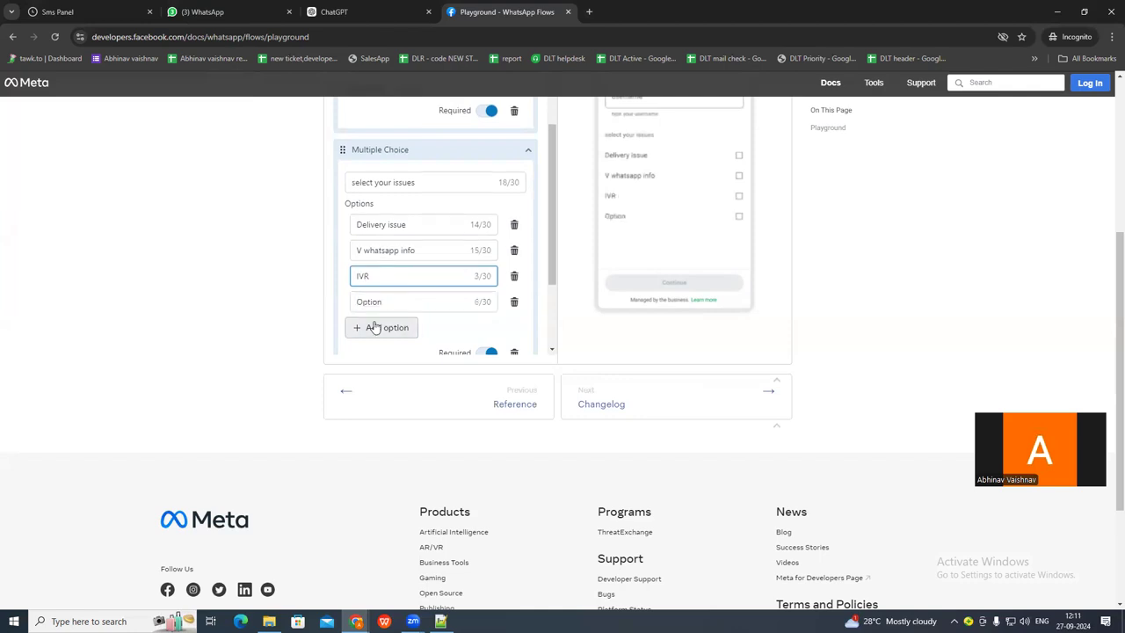
pyautogui.doubleClick(375, 300)
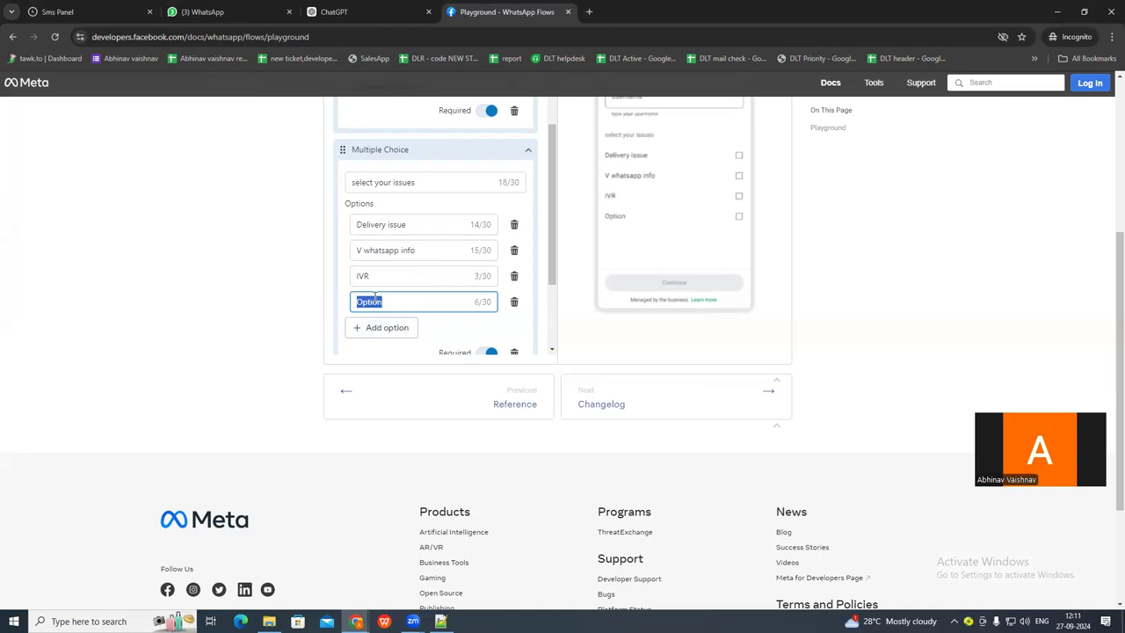
pyautogui.write('Misscall')
# Add a new screen named "more information" to the flow
pyautogui.scroll(1, 399, 235)
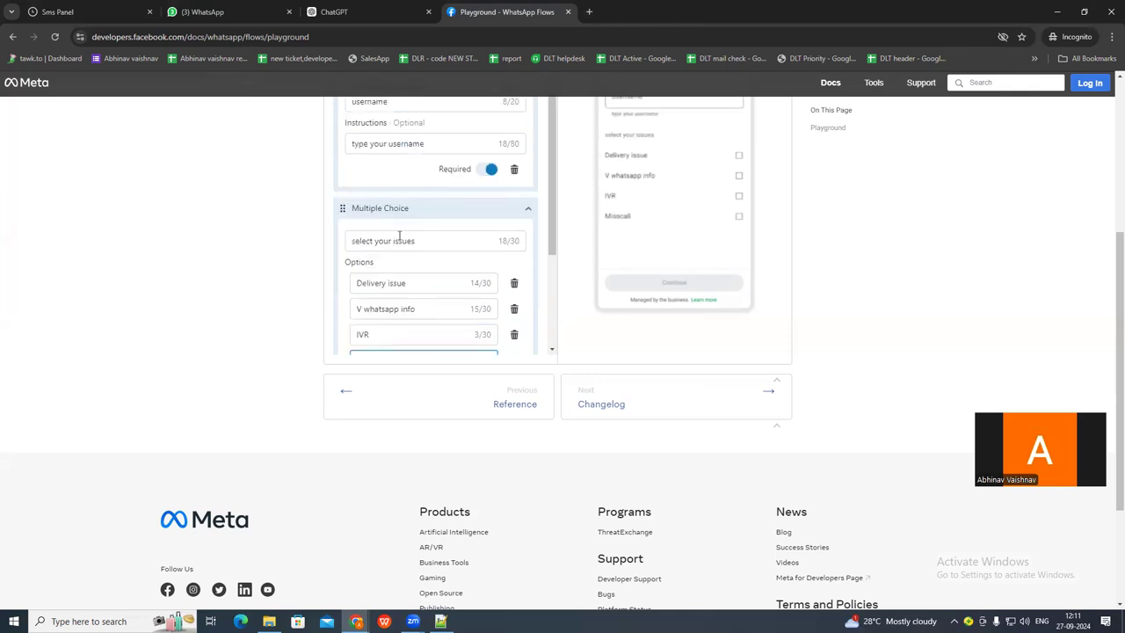
pyautogui.scroll(2, 457, 238)
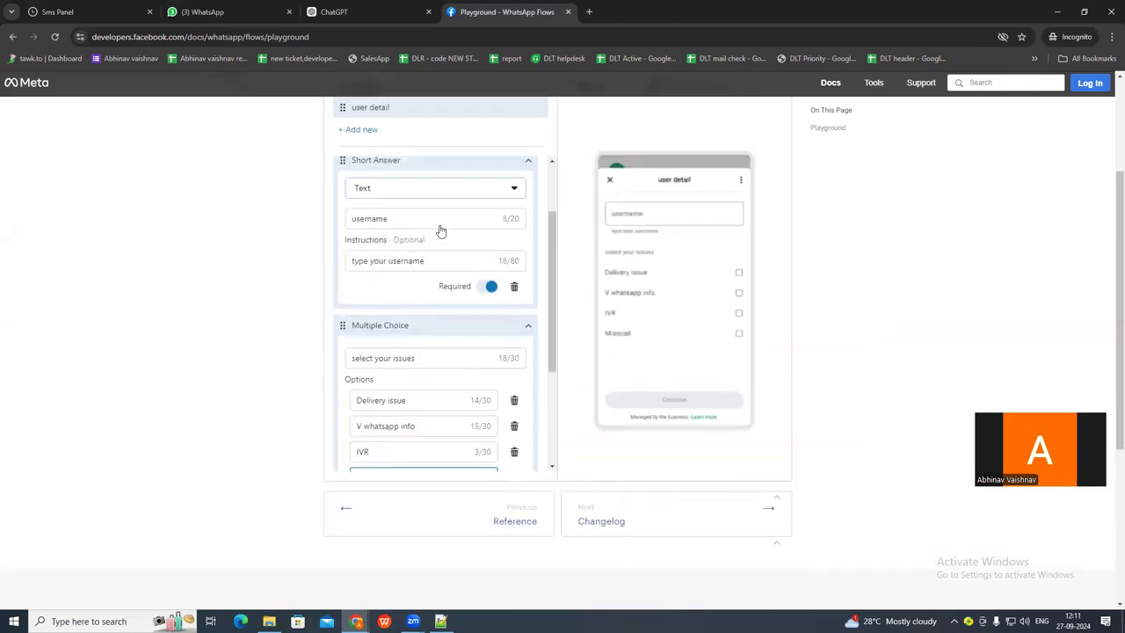
pyautogui.scroll(-1, 435, 237)
pyautogui.scroll(-1, 421, 338)
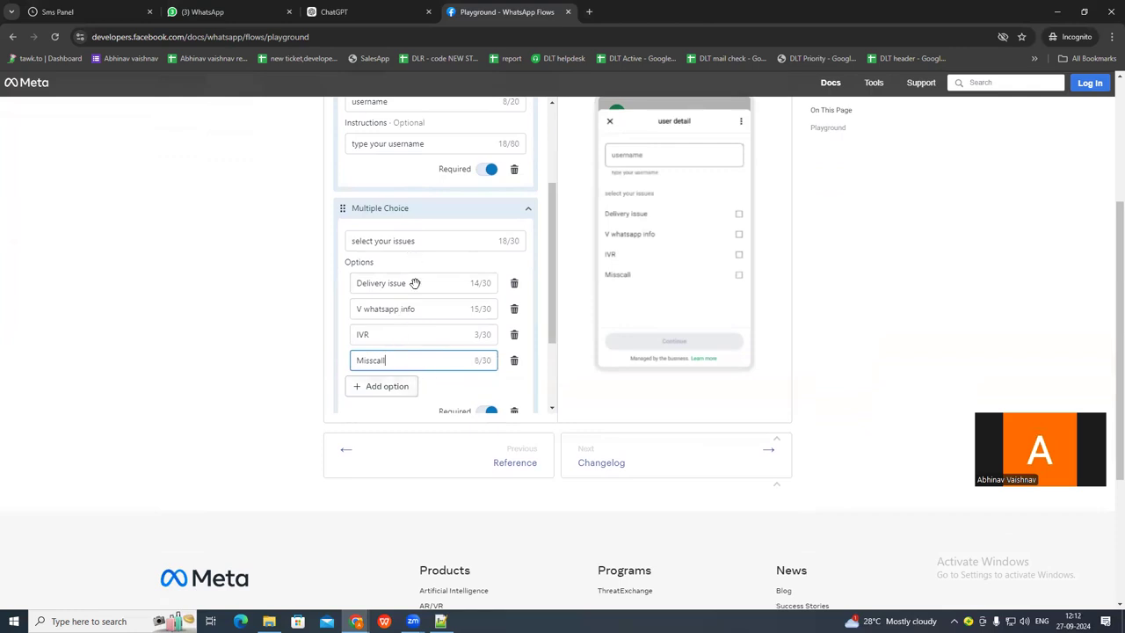
pyautogui.scroll(-1, 453, 370)
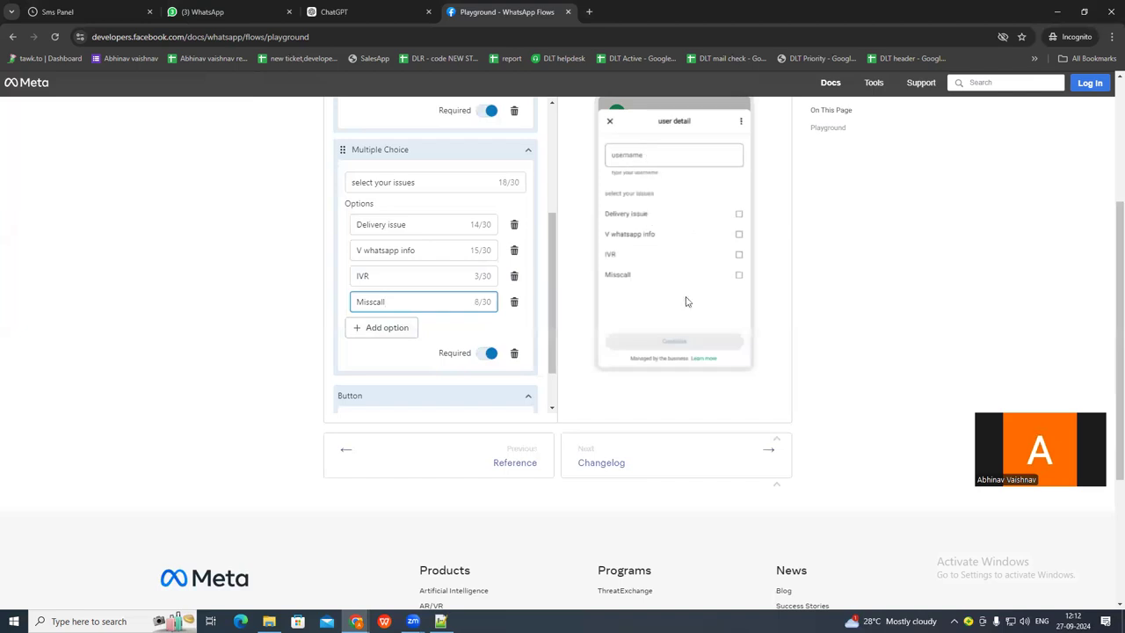
pyautogui.scroll(3, 441, 264)
pyautogui.scroll(2, 436, 231)
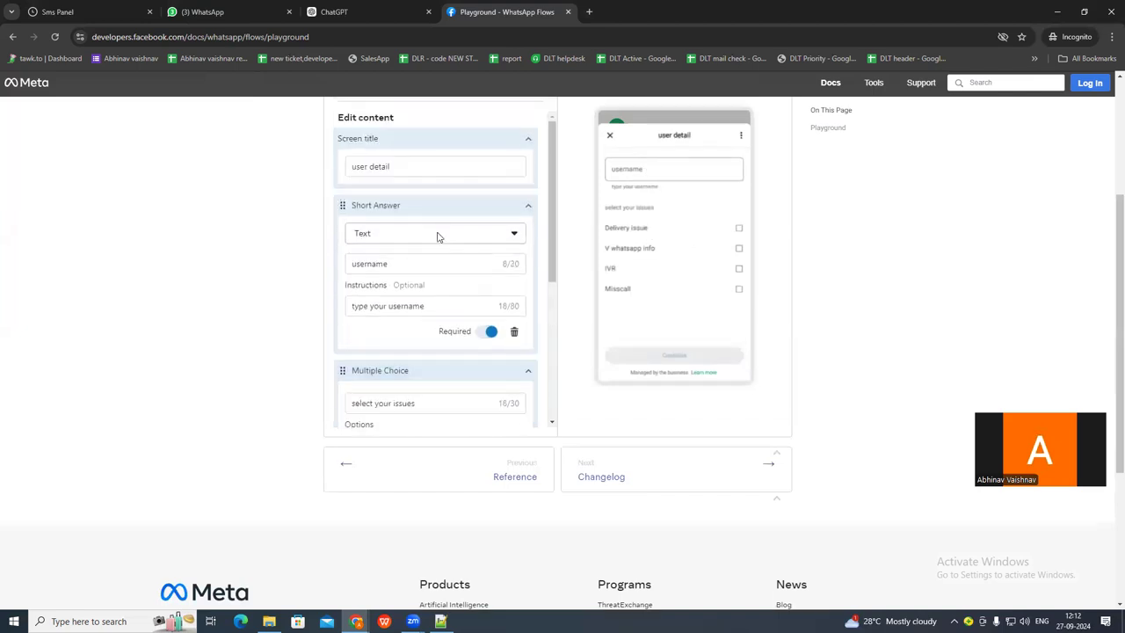
pyautogui.click(359, 250)
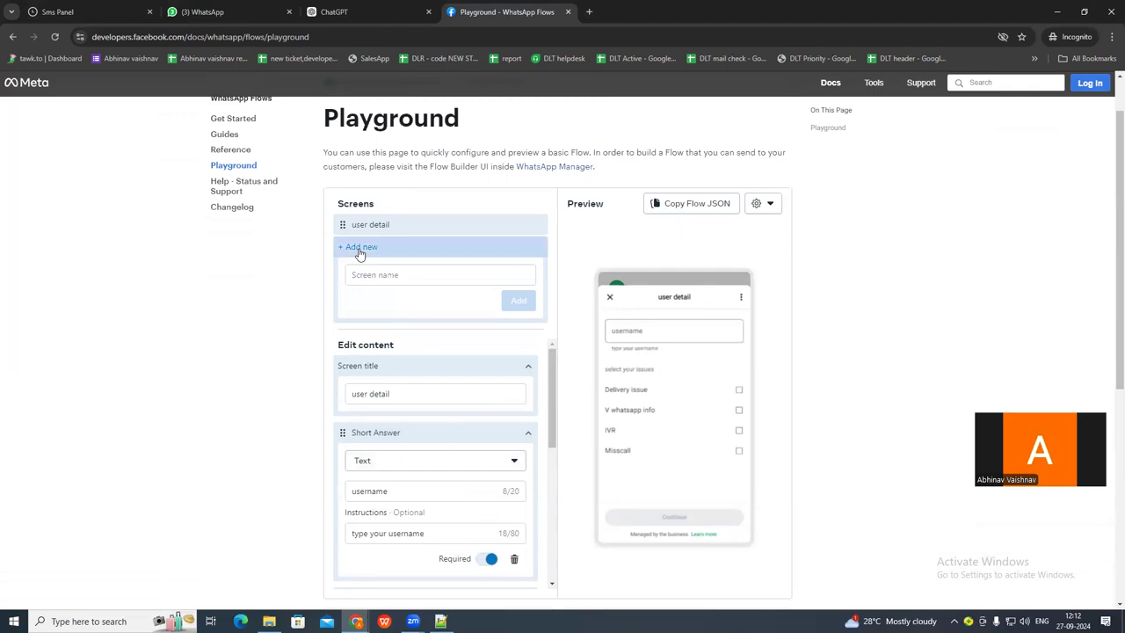
pyautogui.click(376, 275)
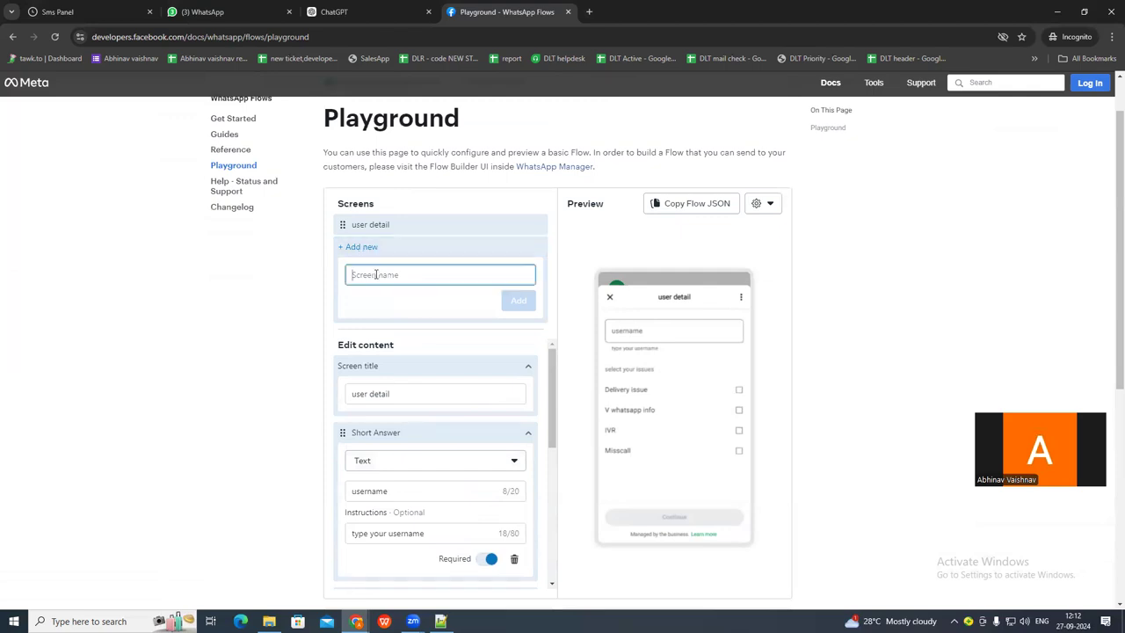
pyautogui.write('more information')
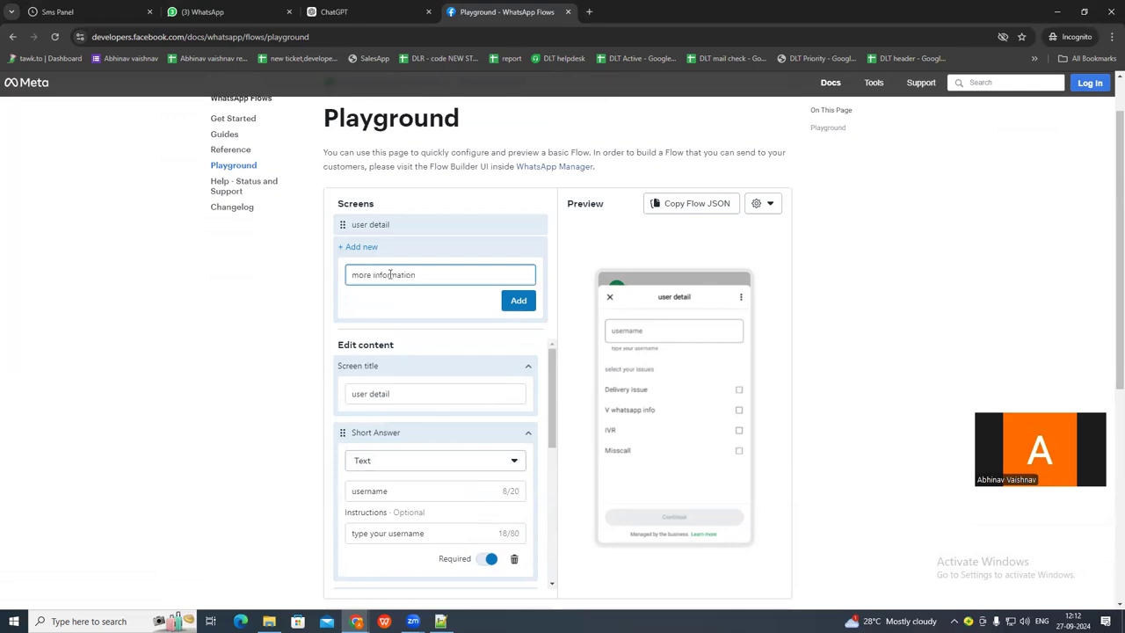
pyautogui.click(505, 300)
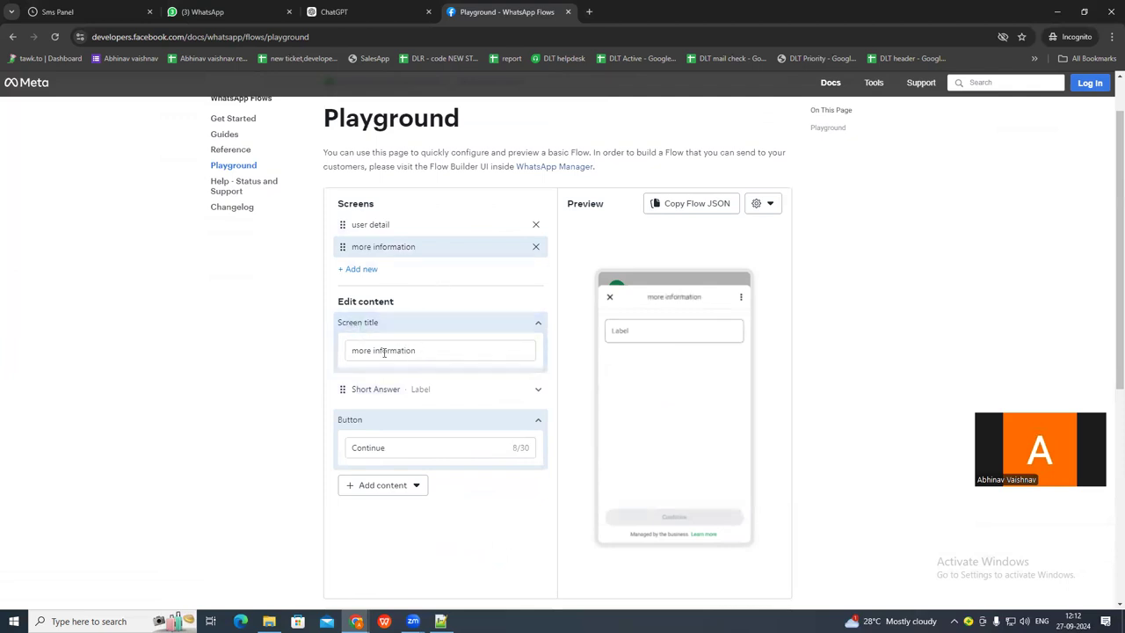
# Delete the default Short Answer field from the more information screen
pyautogui.scroll(-2, 418, 441)
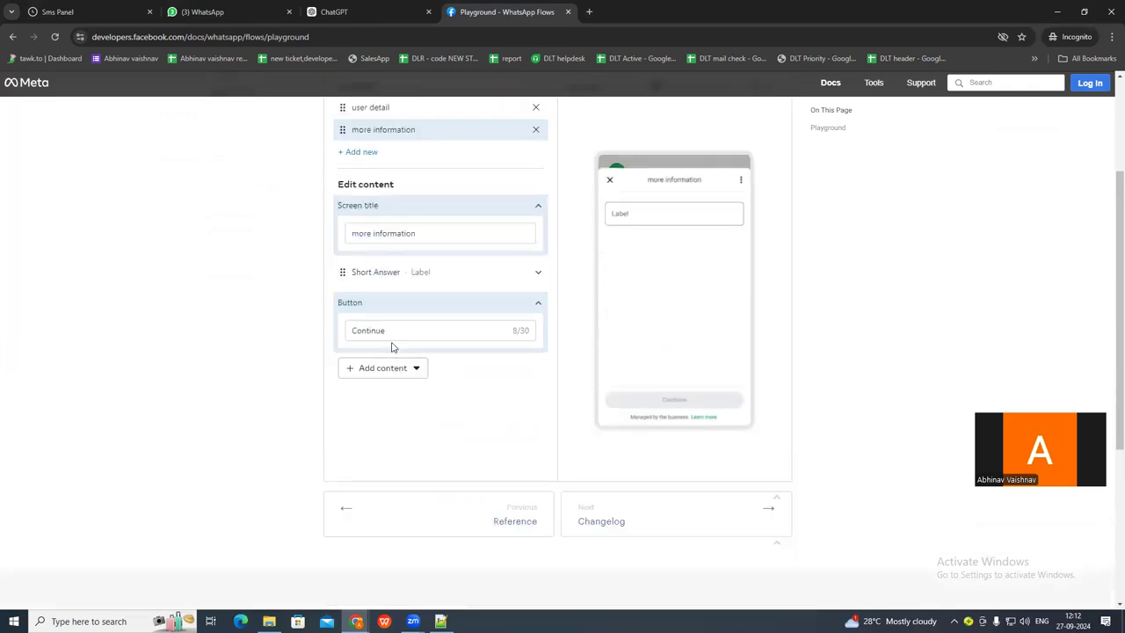
pyautogui.scroll(1, 394, 347)
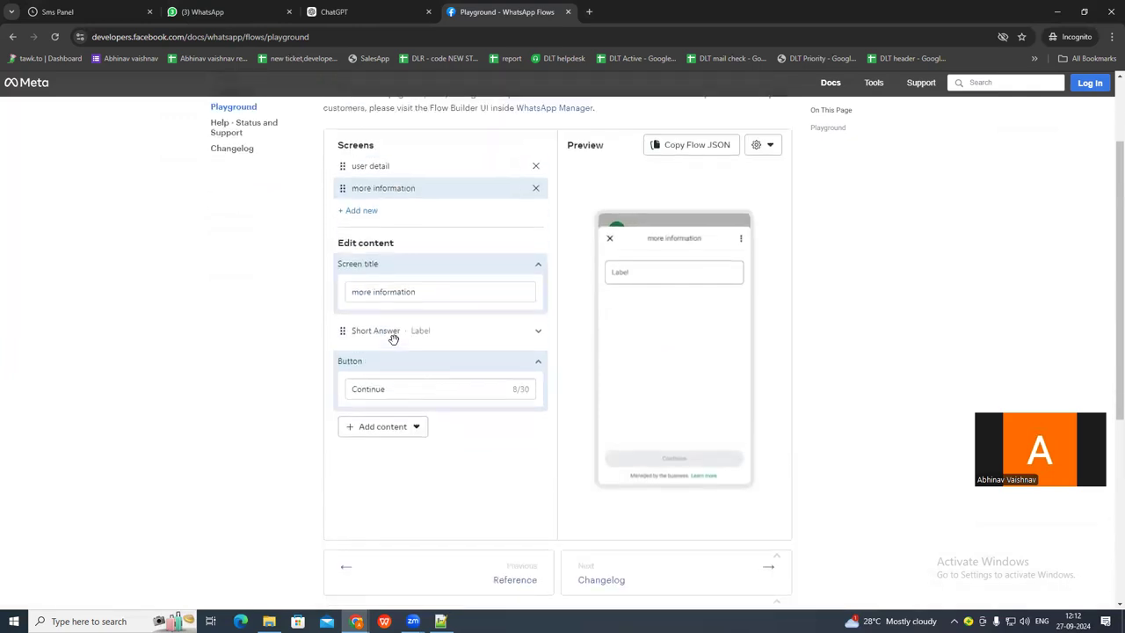
pyautogui.click(537, 333)
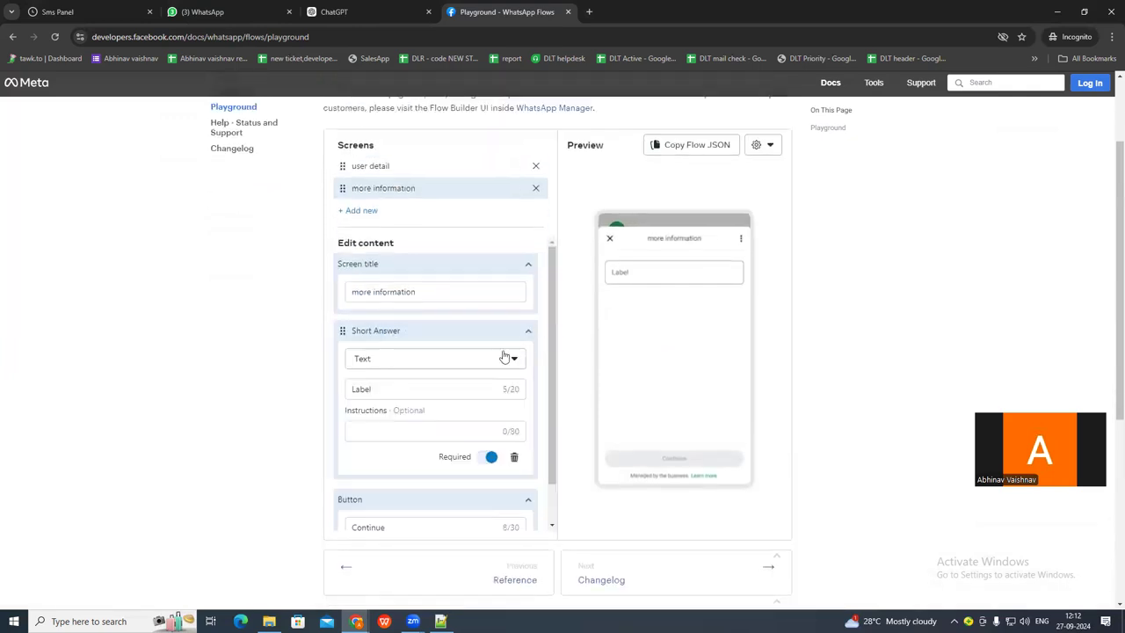
pyautogui.click(425, 369)
pyautogui.scroll(-2, 422, 435)
pyautogui.scroll(2, 419, 432)
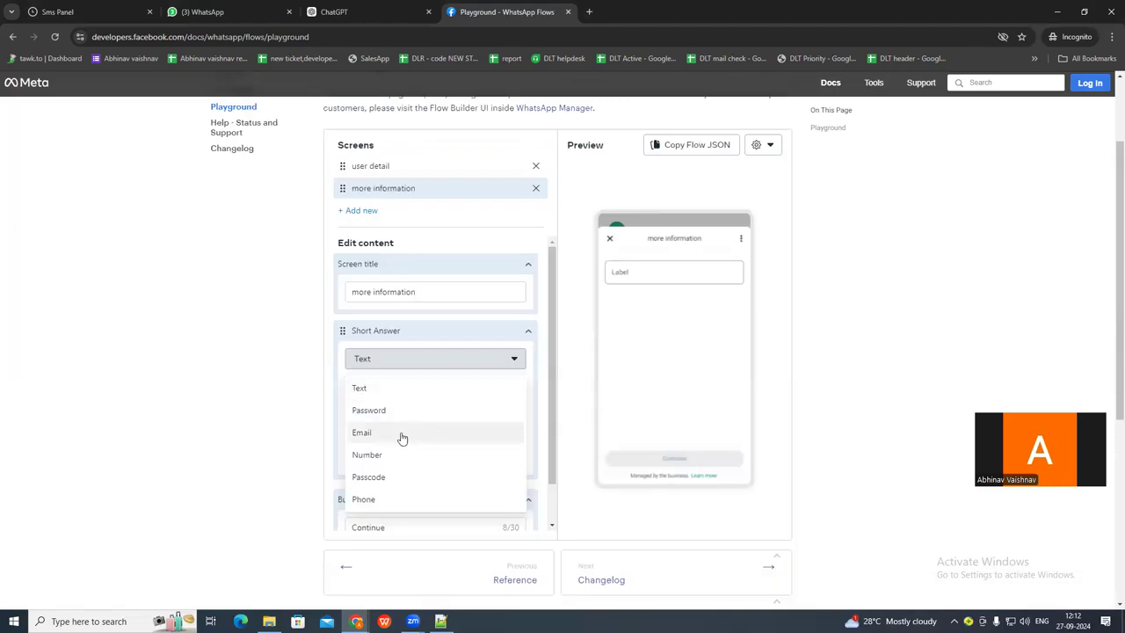
pyautogui.click(490, 339)
pyautogui.click(490, 341)
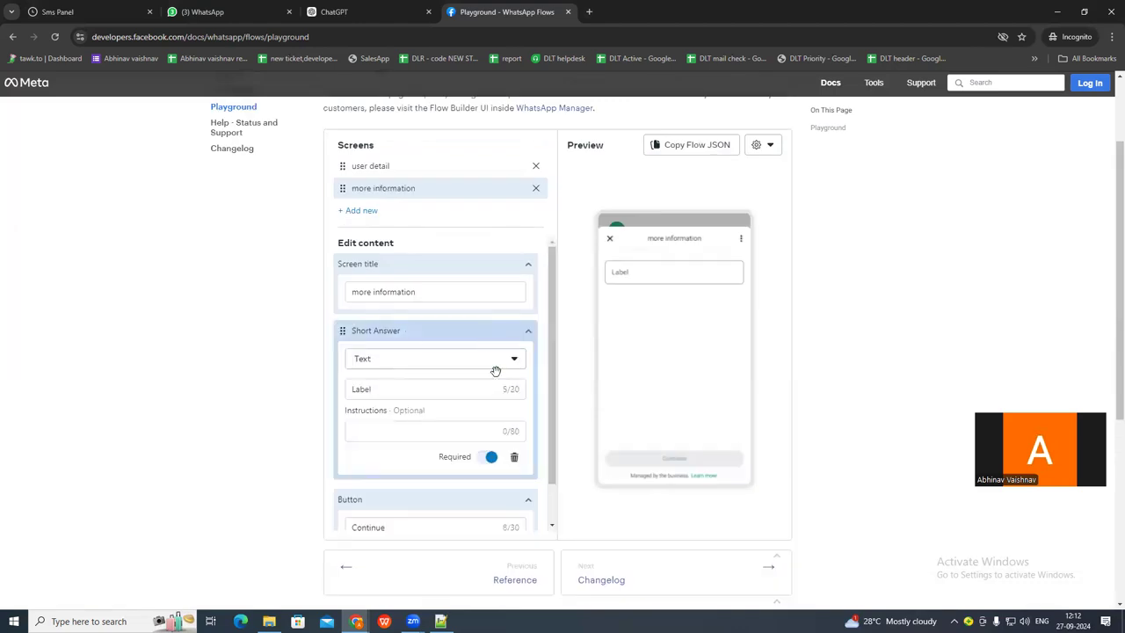
pyautogui.click(515, 459)
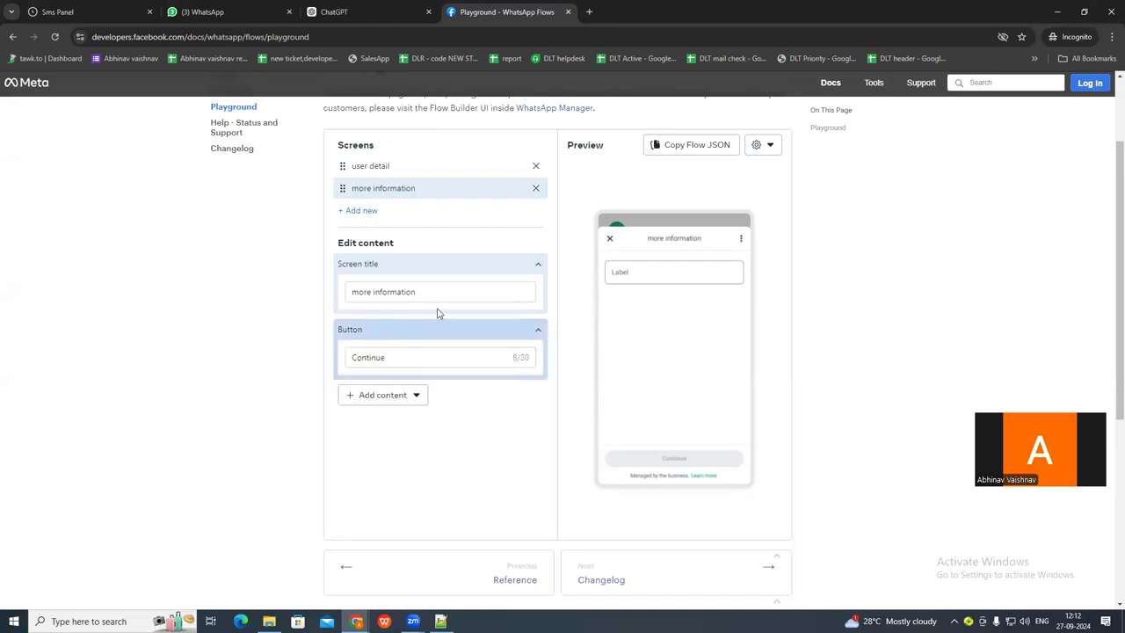
pyautogui.click(534, 264)
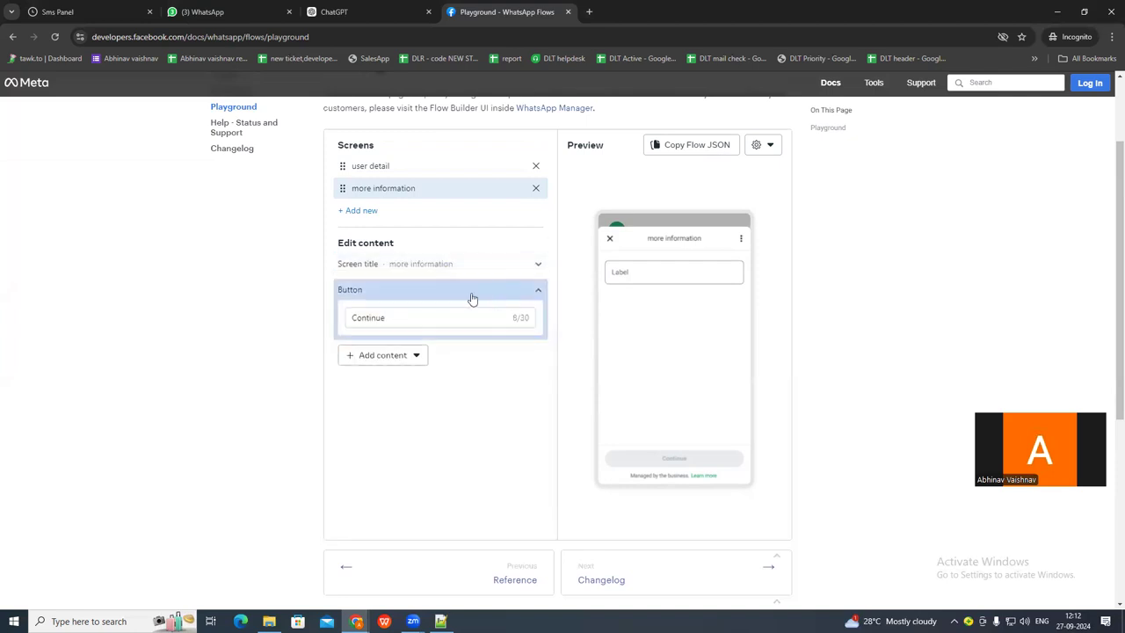
pyautogui.click(537, 266)
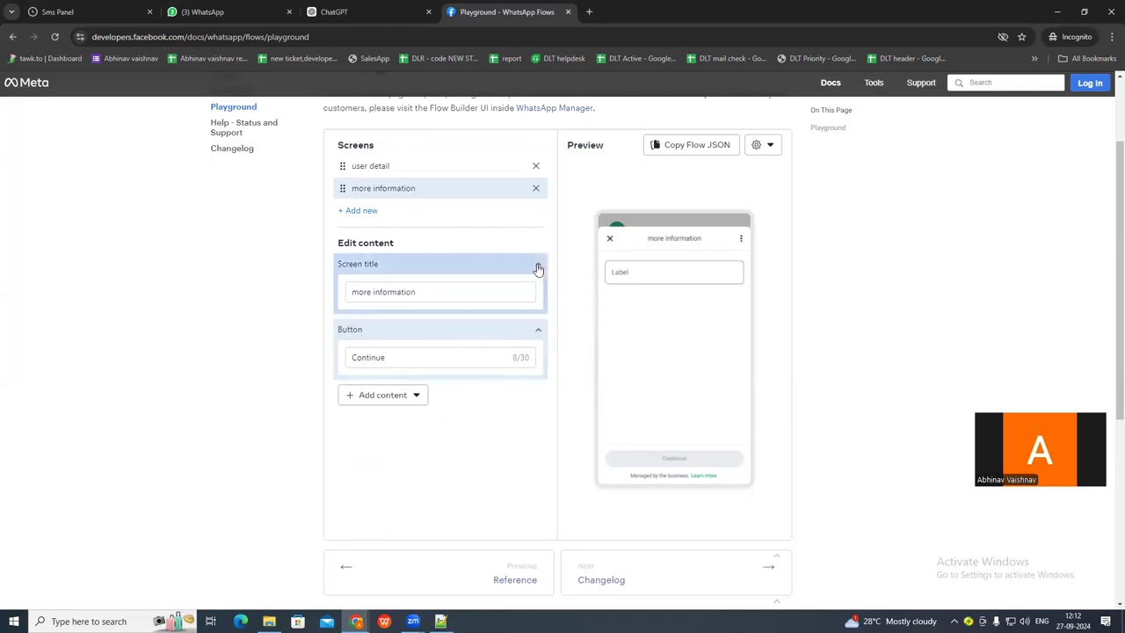
pyautogui.click(537, 267)
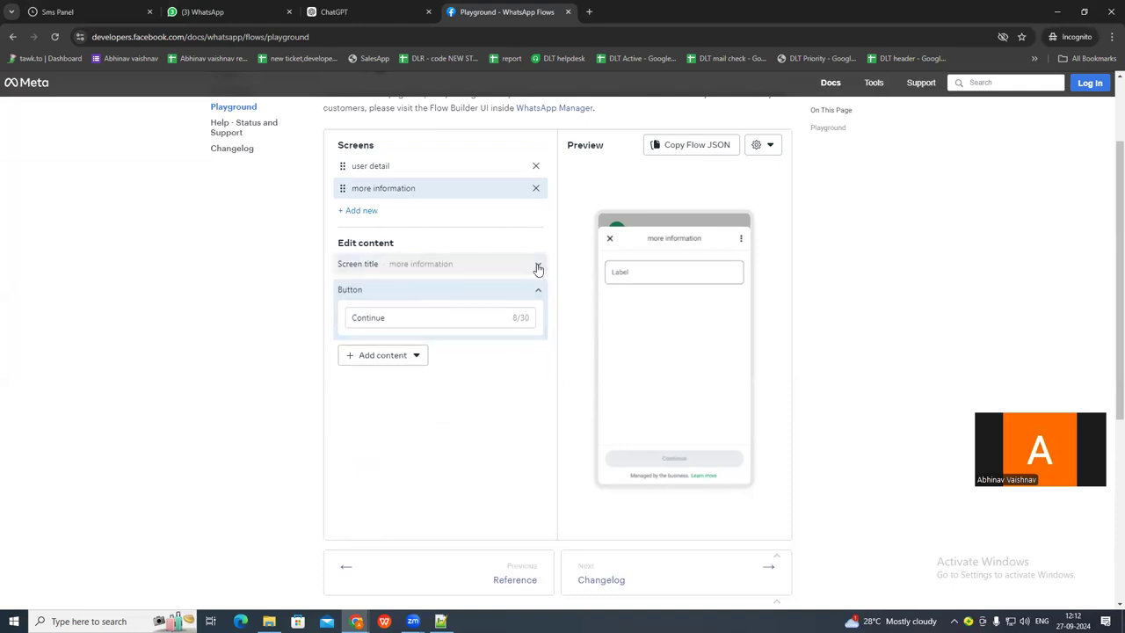
pyautogui.click(440, 267)
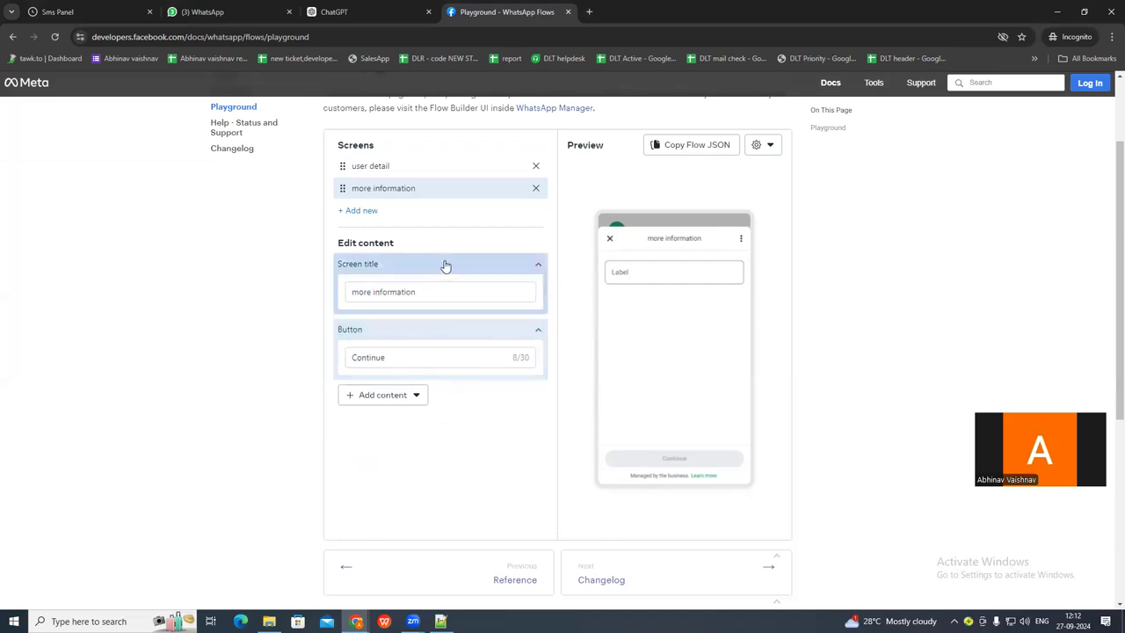
pyautogui.click(538, 265)
pyautogui.click(538, 263)
pyautogui.click(466, 291)
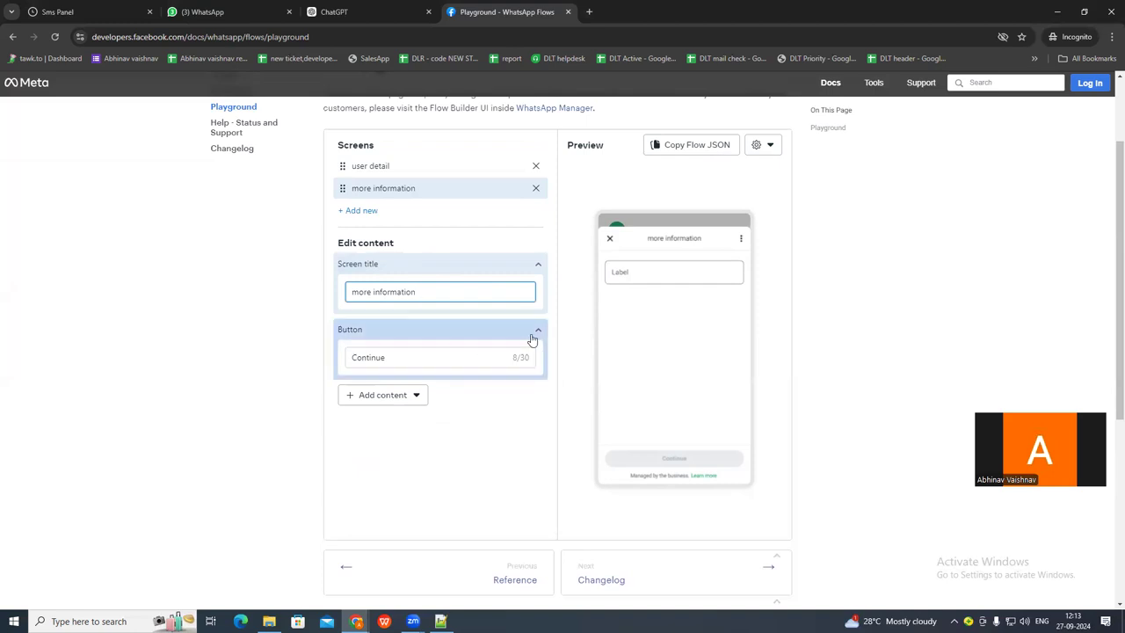
# Add a Paragraph text answer to the more information screen
pyautogui.click(390, 397)
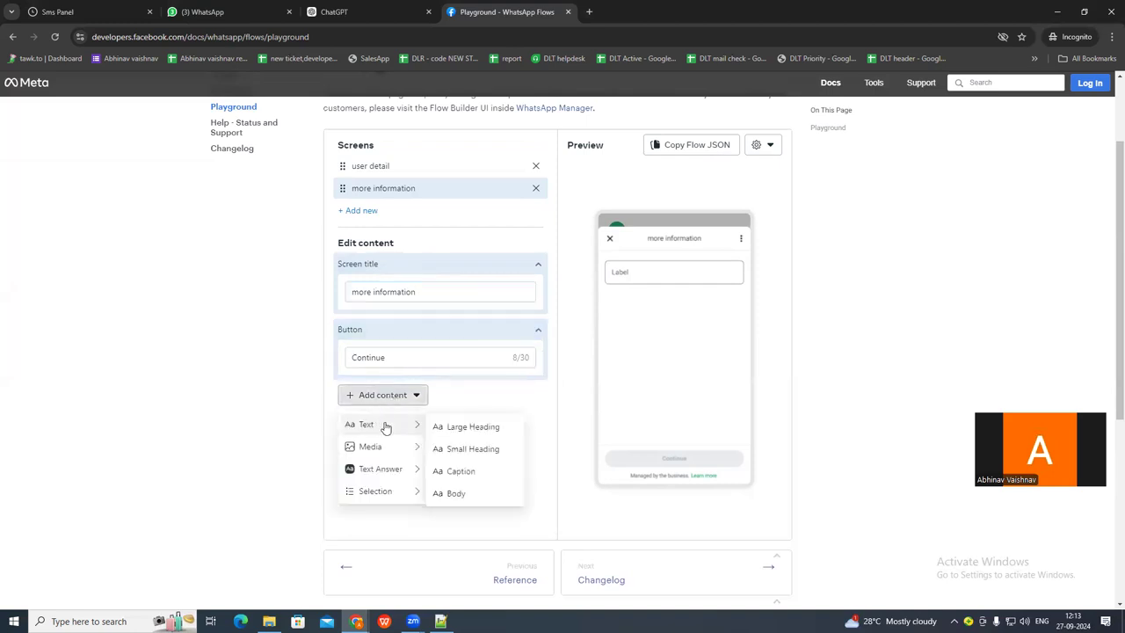
pyautogui.moveTo(396, 449)
pyautogui.moveTo(402, 472)
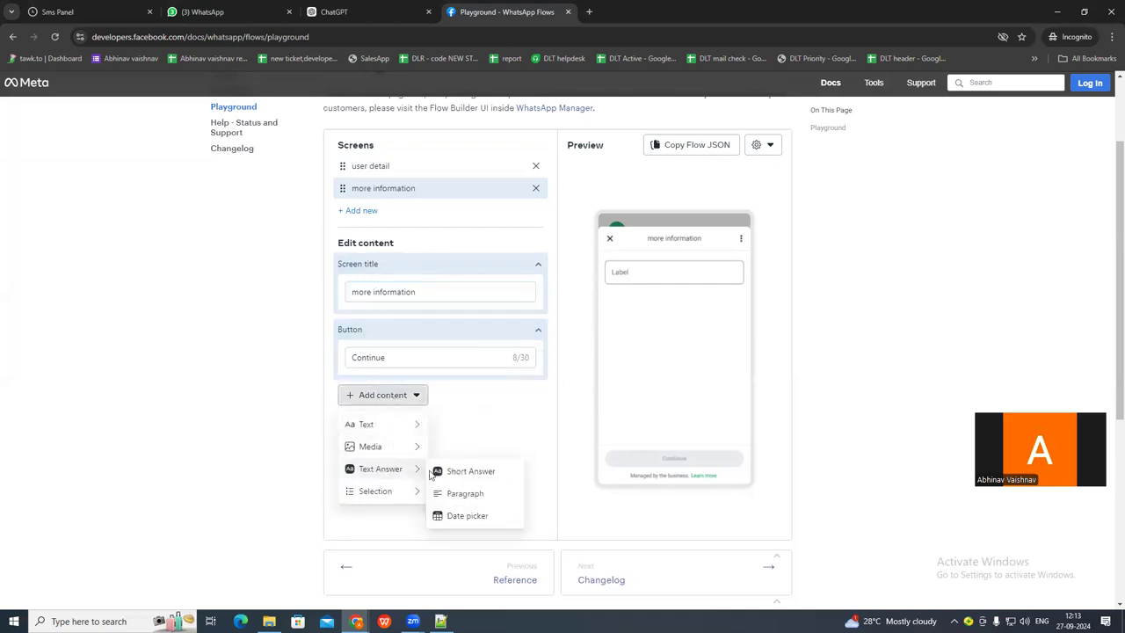
pyautogui.click(454, 497)
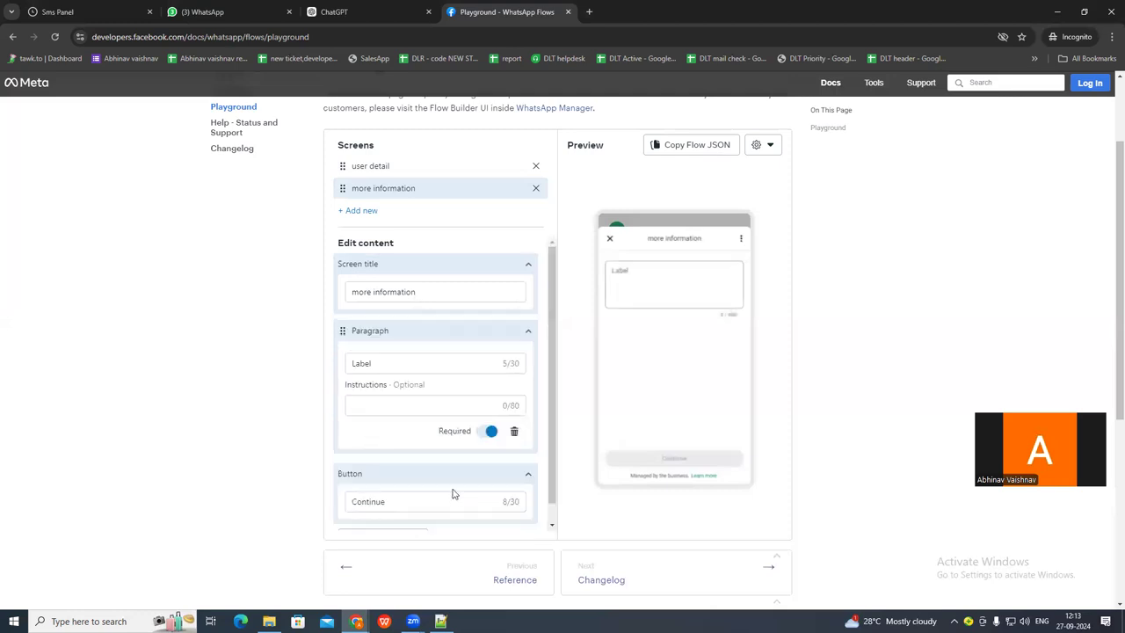
# Set the Paragraph field's label to "Full discription"
pyautogui.click(384, 360)
pyautogui.doubleClick(385, 360)
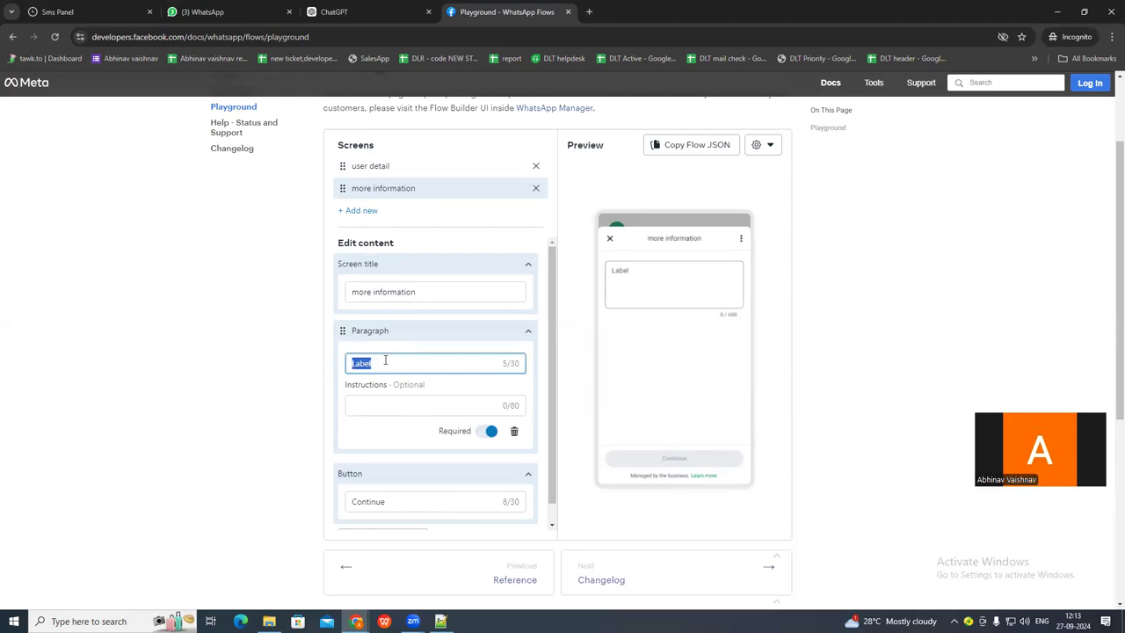
pyautogui.write('Full discription of issue')
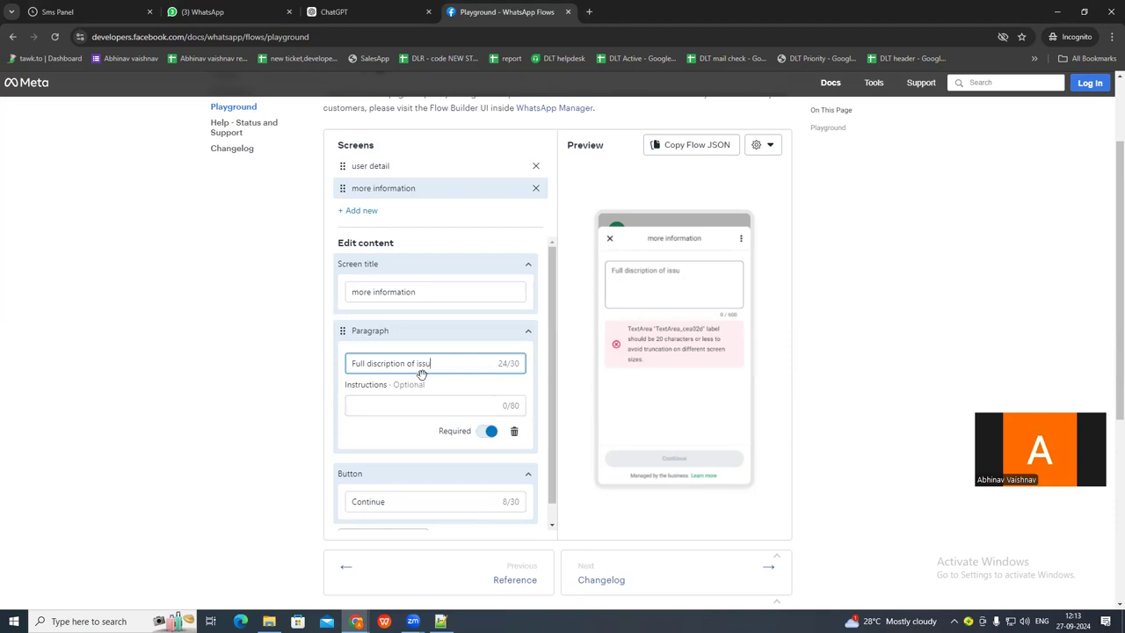
pyautogui.click(413, 404)
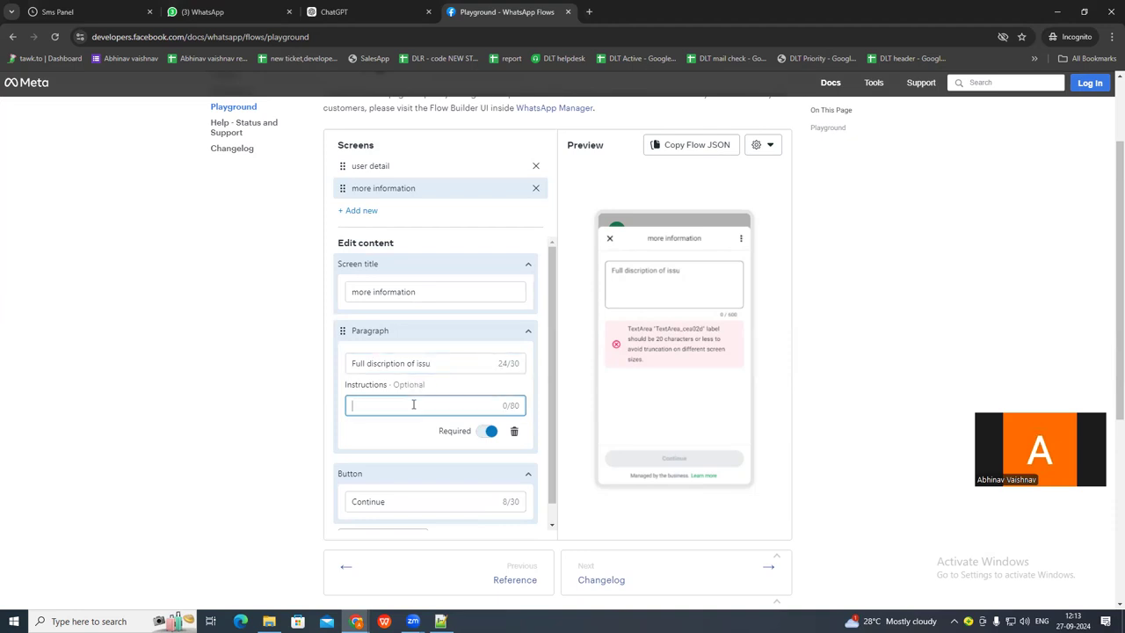
pyautogui.click(445, 363)
pyautogui.press('BackSpace')
pyautogui.press('BackSpace')
pyautogui.press('BackSpace')
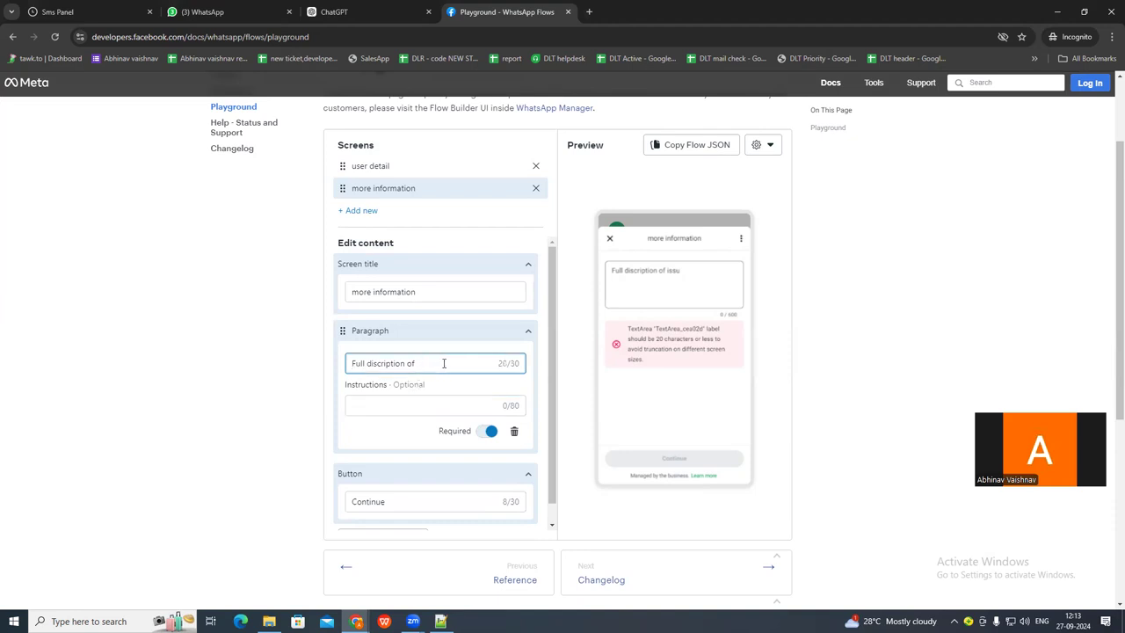
pyautogui.press('BackSpace')
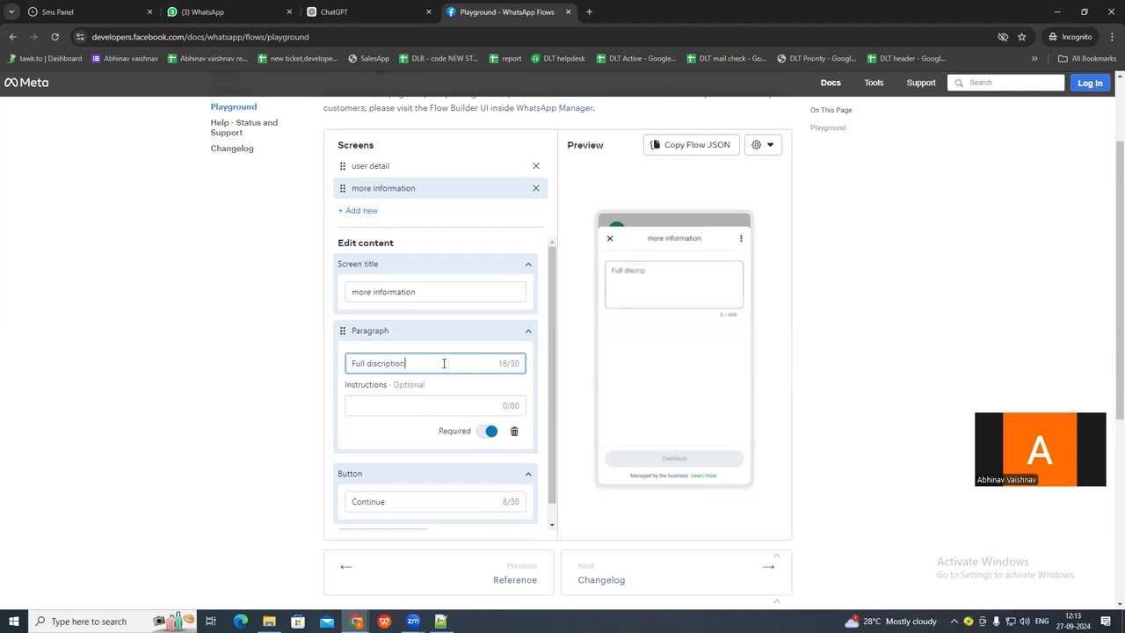
# Enter "Write you Issue" as the Paragraph field's instructions
pyautogui.click(395, 406)
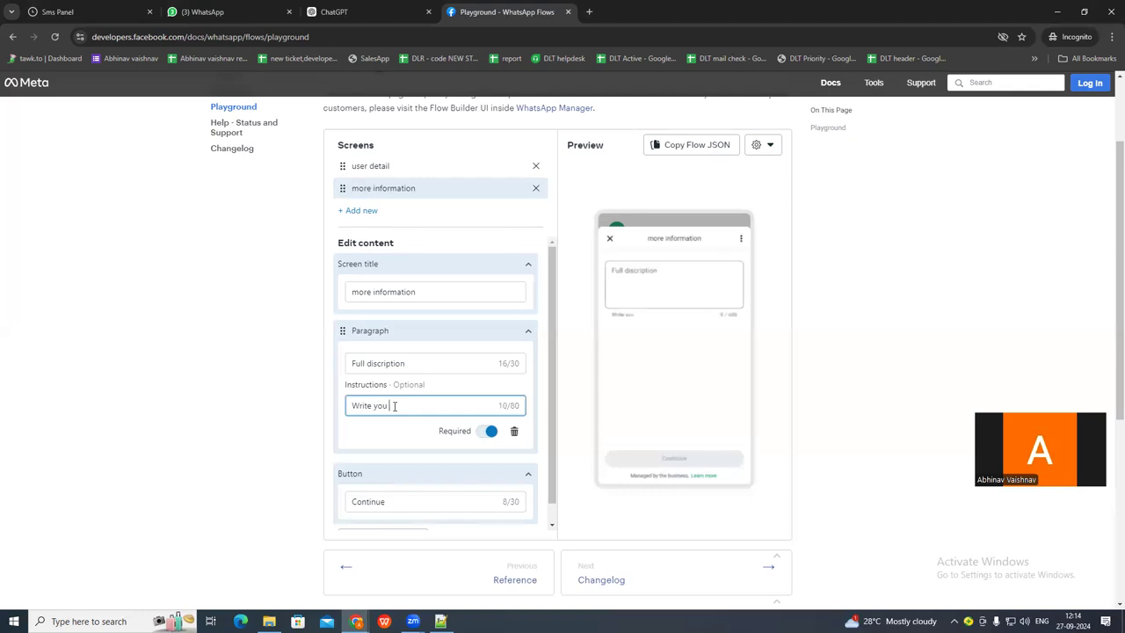
pyautogui.press('BackSpace')
pyautogui.press('BackSpace')
pyautogui.write('r')
# Add an Image media component to the more information screen
pyautogui.scroll(-5, 427, 545)
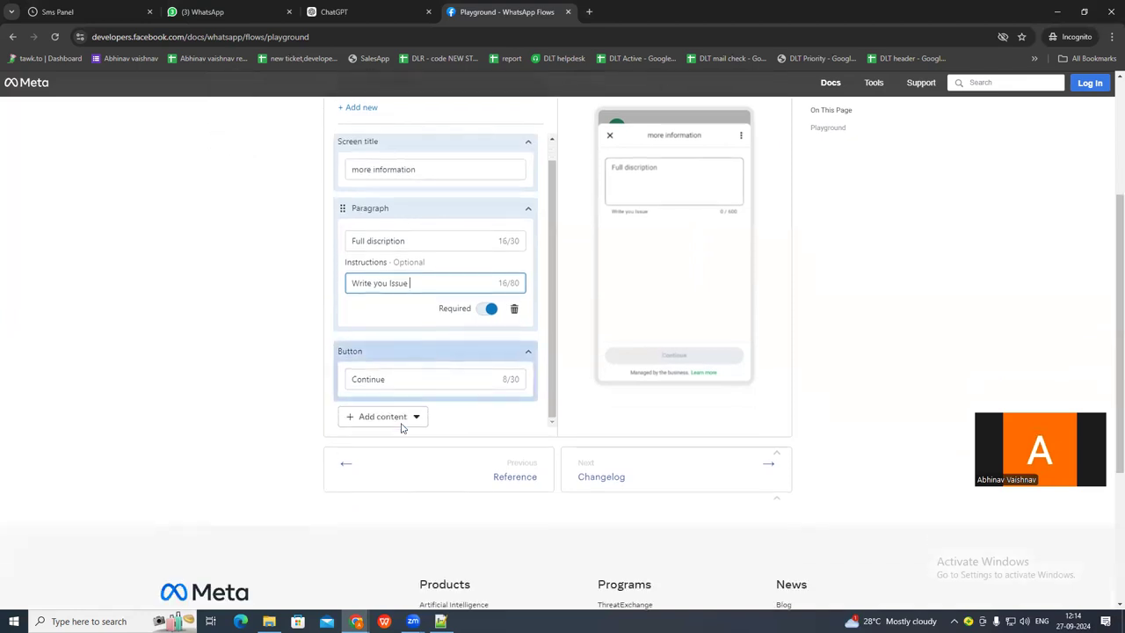
pyautogui.scroll(-1, 402, 428)
pyautogui.click(395, 344)
pyautogui.moveTo(387, 395)
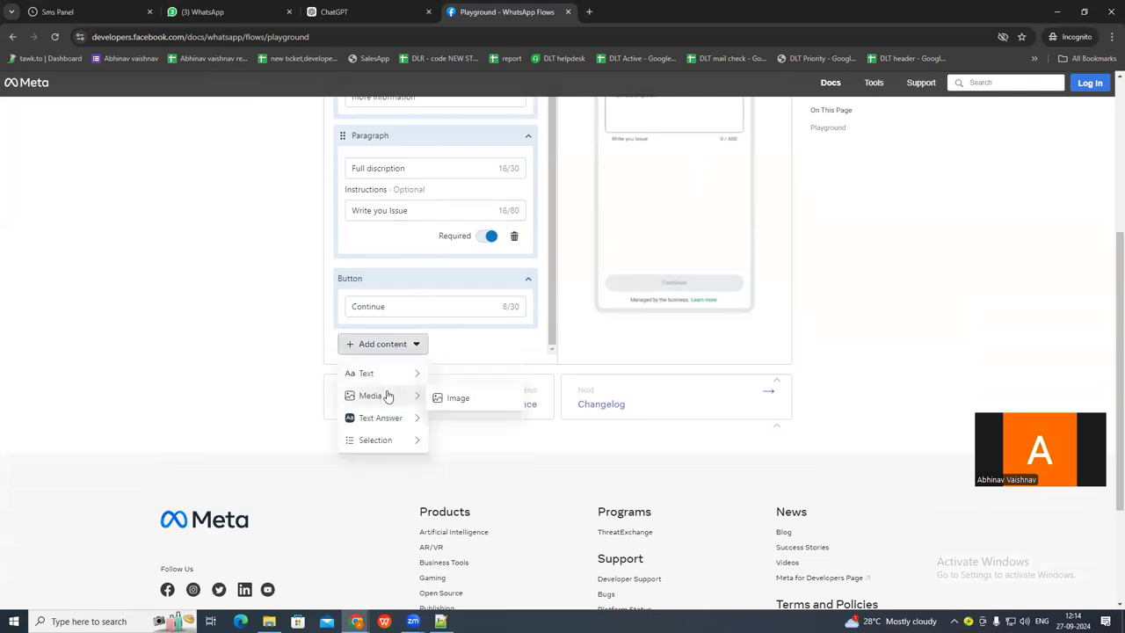
pyautogui.moveTo(386, 375)
pyautogui.click(444, 398)
# Upload the "PUNK YOU!" monkey picture from the jawala folder into the Image component
pyautogui.scroll(1, 401, 361)
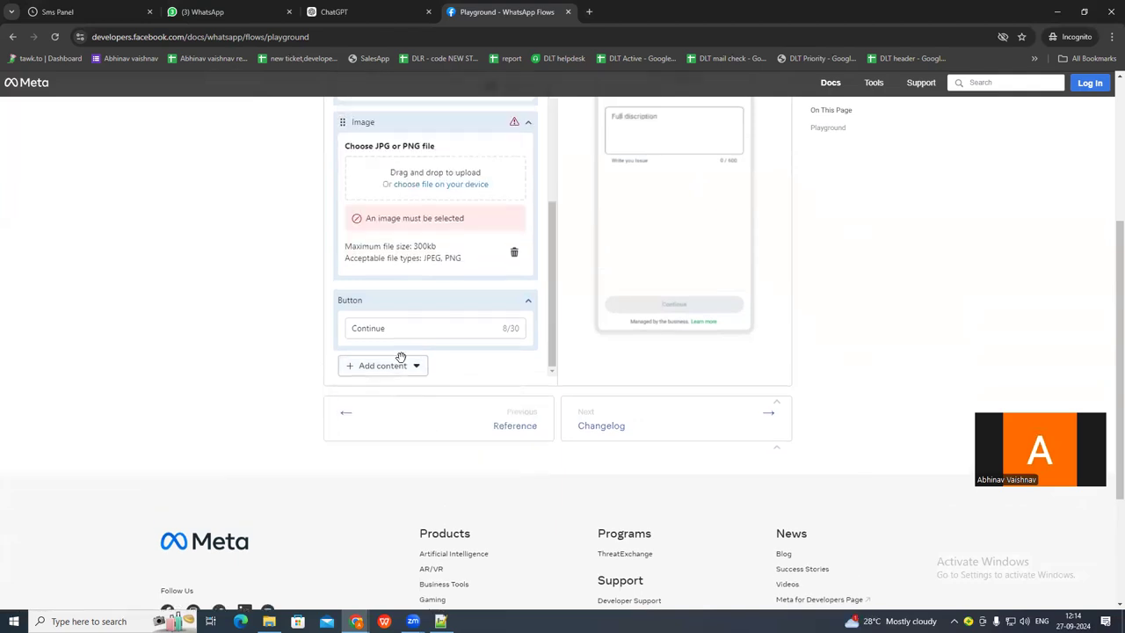
pyautogui.scroll(2, 401, 360)
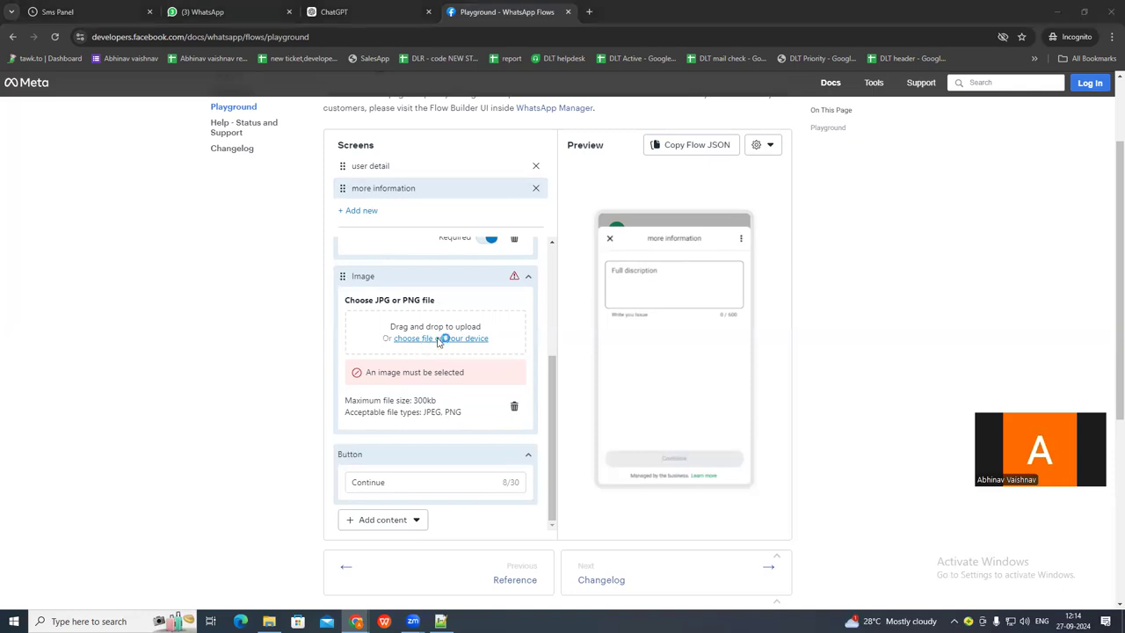
pyautogui.click(439, 339)
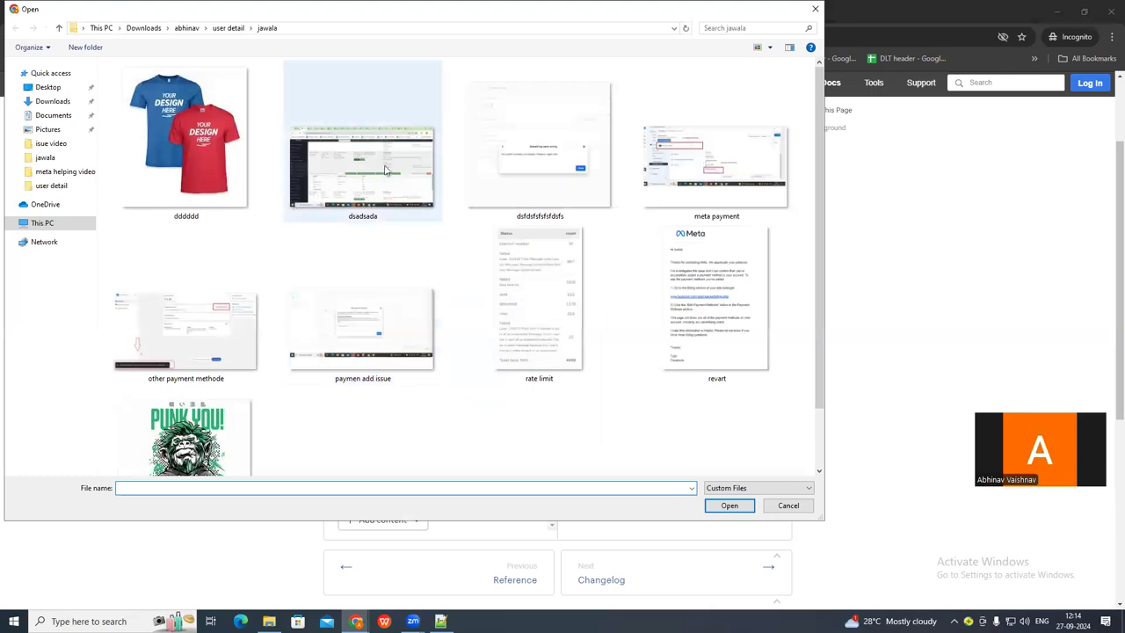
pyautogui.click(202, 439)
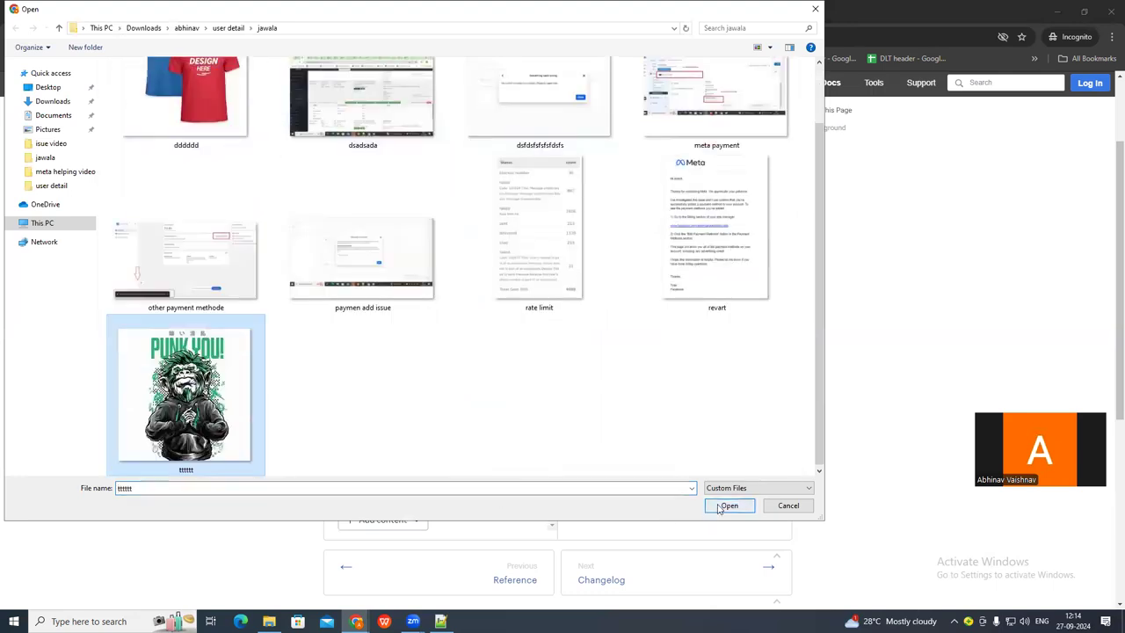
pyautogui.click(726, 505)
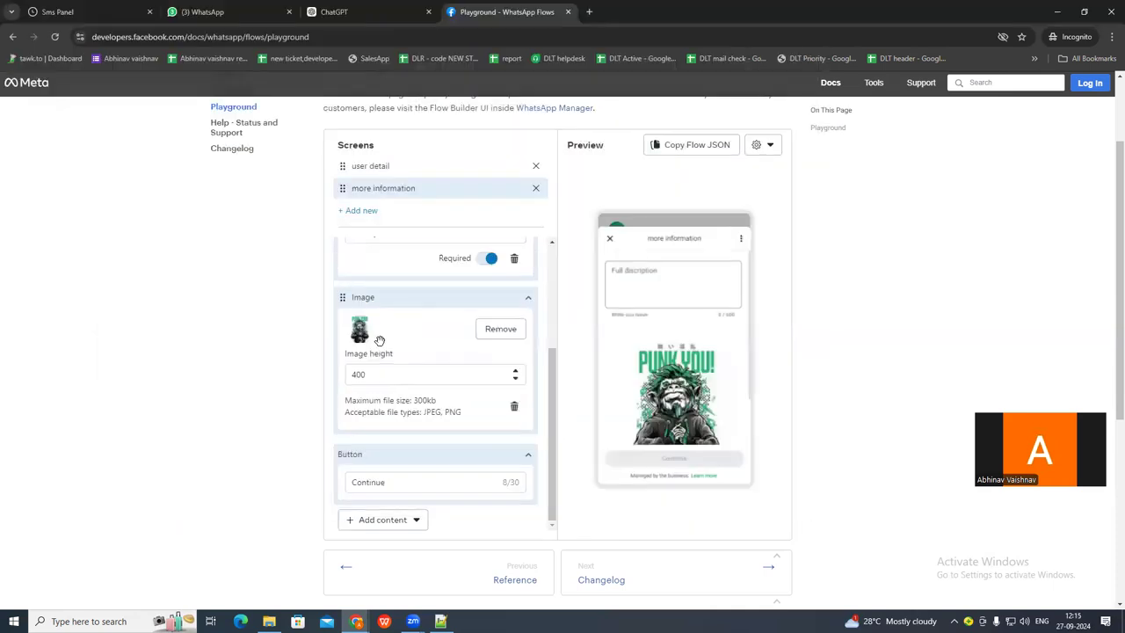
# Review the finished more information screen and copy the Flow JSON
pyautogui.scroll(1, 425, 339)
pyautogui.scroll(-1, 425, 340)
pyautogui.scroll(-1, 421, 352)
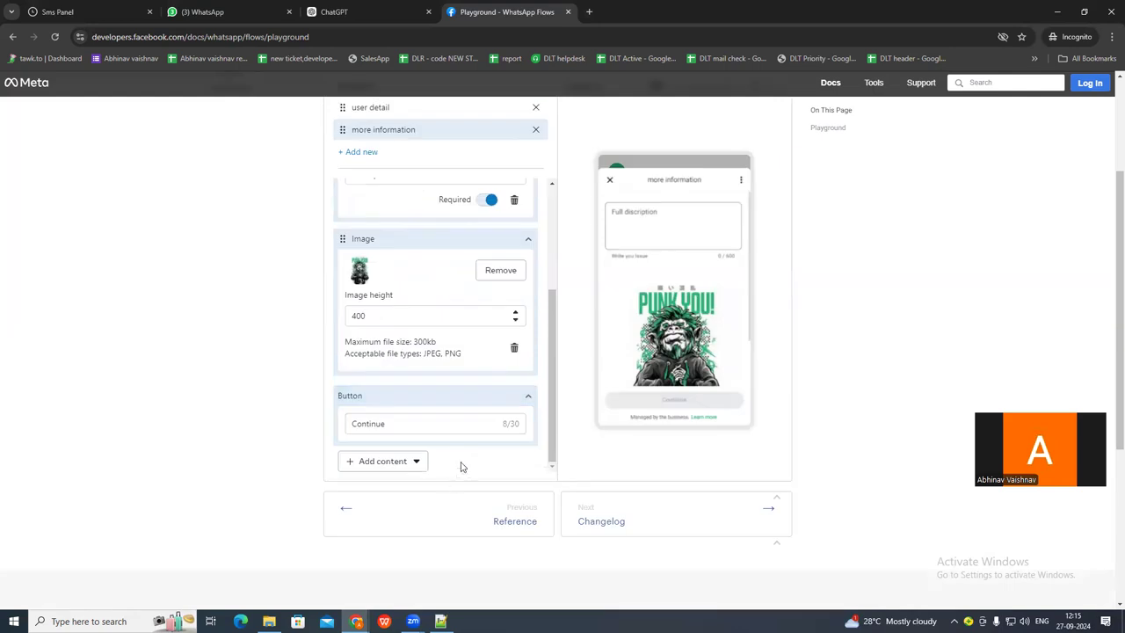
pyautogui.scroll(-1, 475, 464)
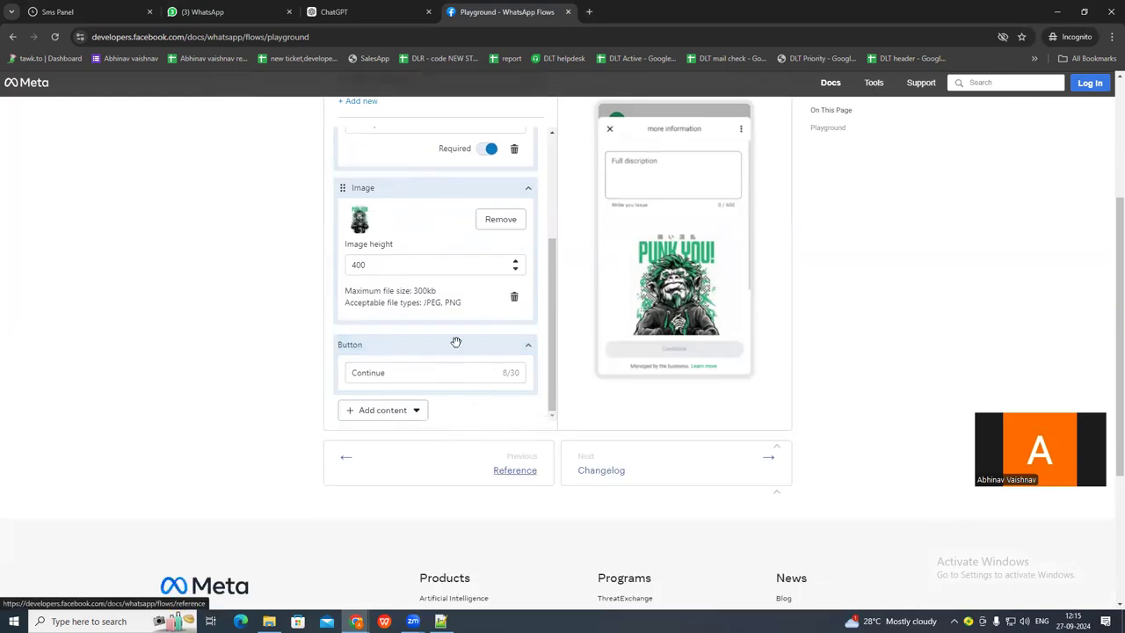
pyautogui.scroll(4, 459, 342)
pyautogui.scroll(2, 463, 340)
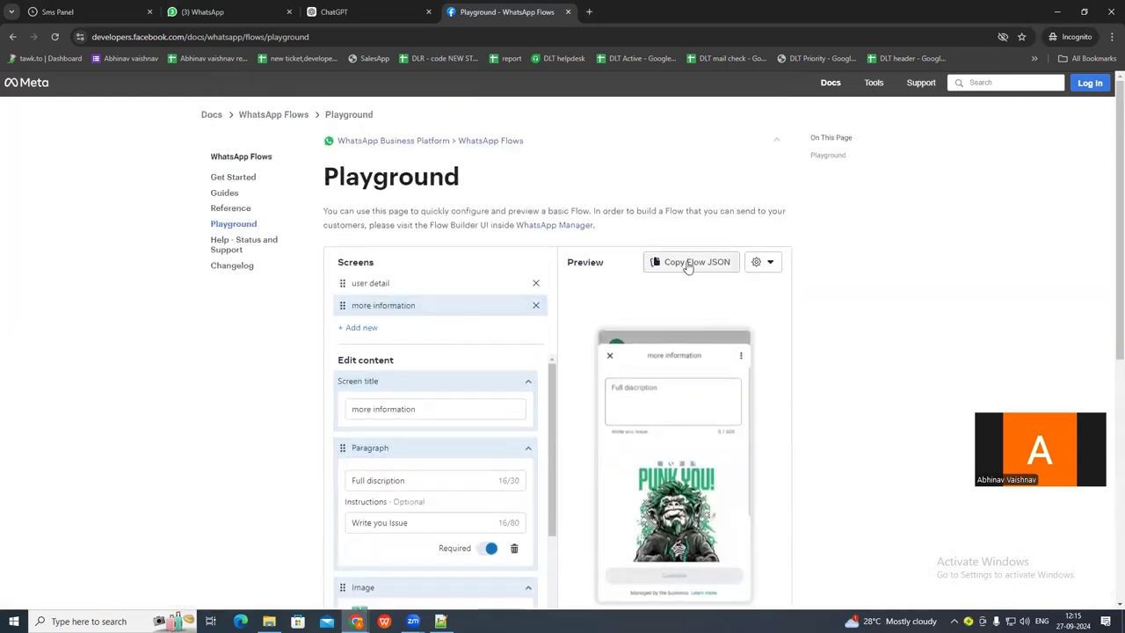
pyautogui.click(690, 264)
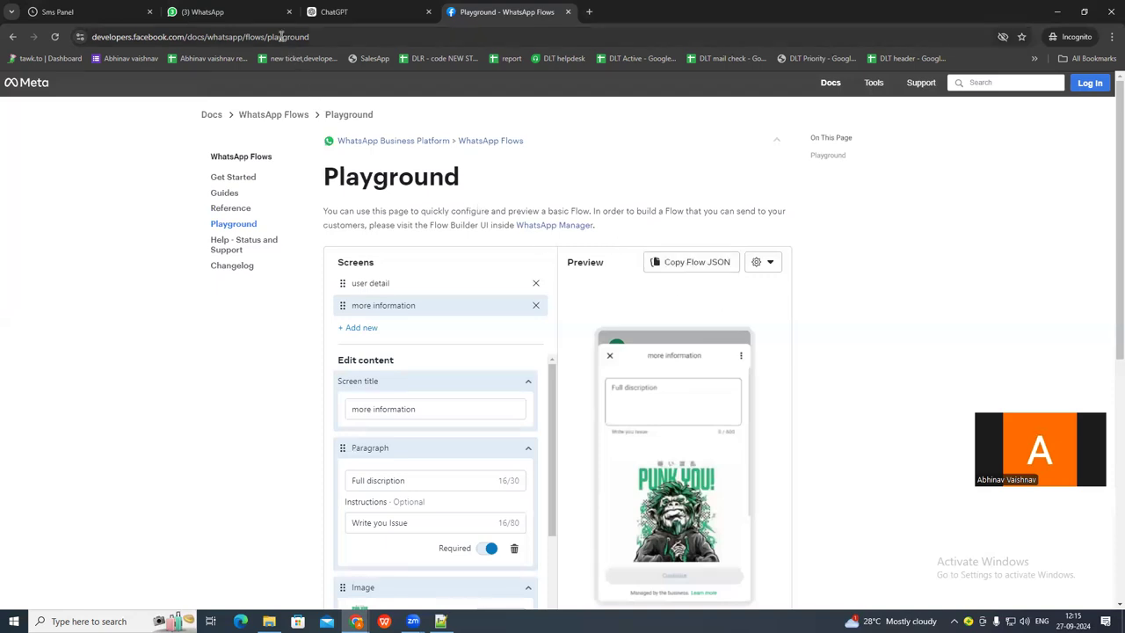
# In the Sms Panel, name the new flow template "issueform" and set its category to OTHER
pyautogui.click(49, 10)
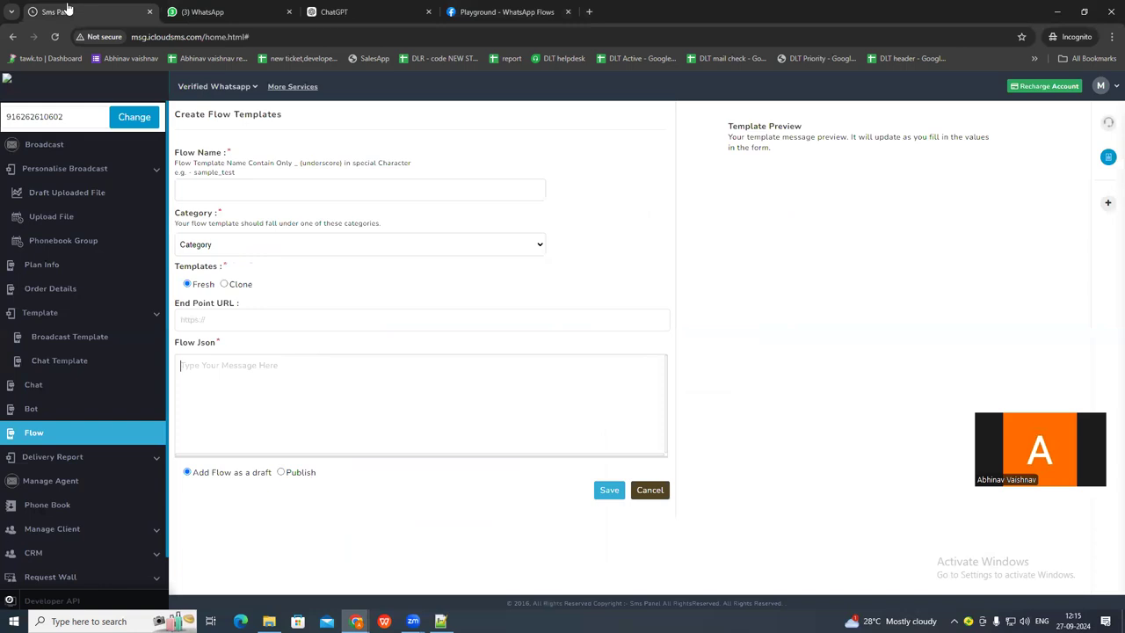
pyautogui.click(234, 188)
pyautogui.write('isue')
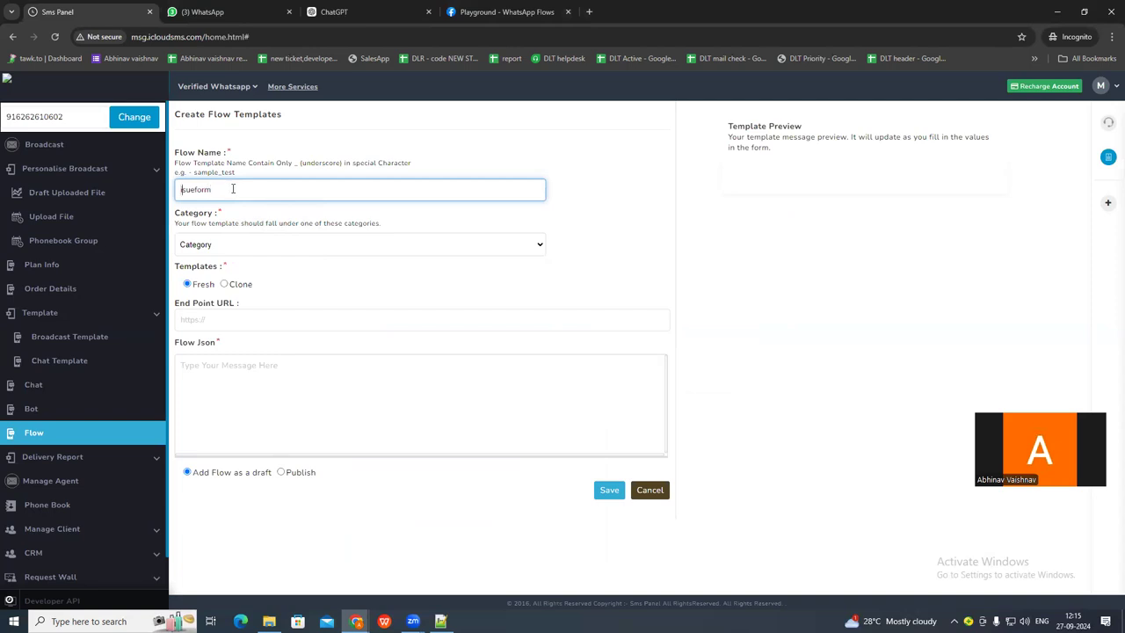
pyautogui.write('s')
pyautogui.click(252, 247)
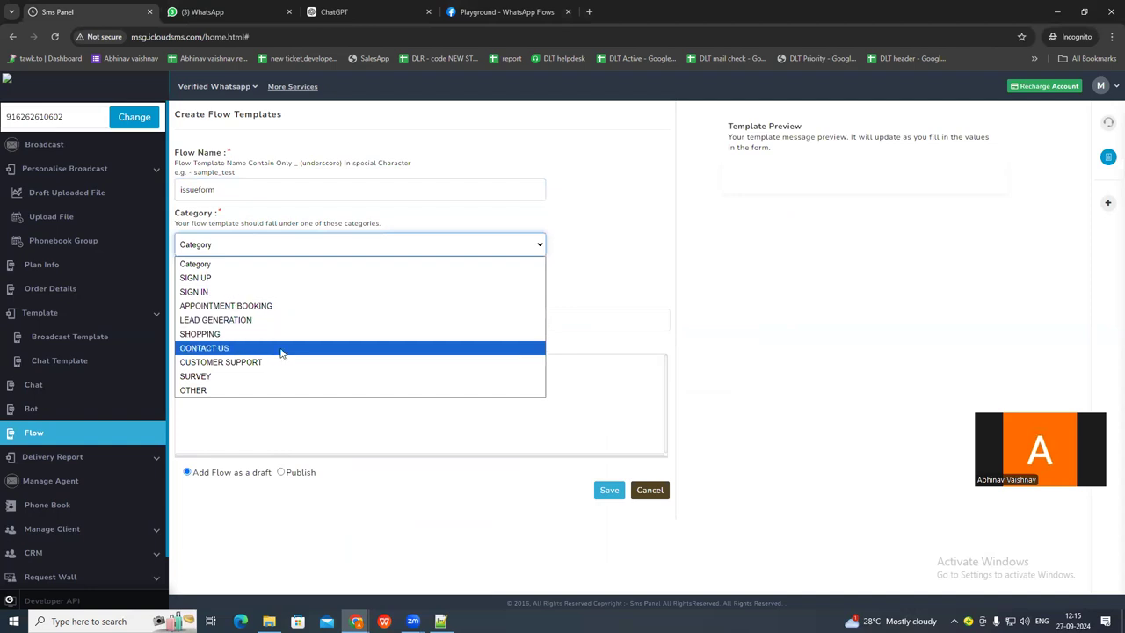
pyautogui.click(271, 392)
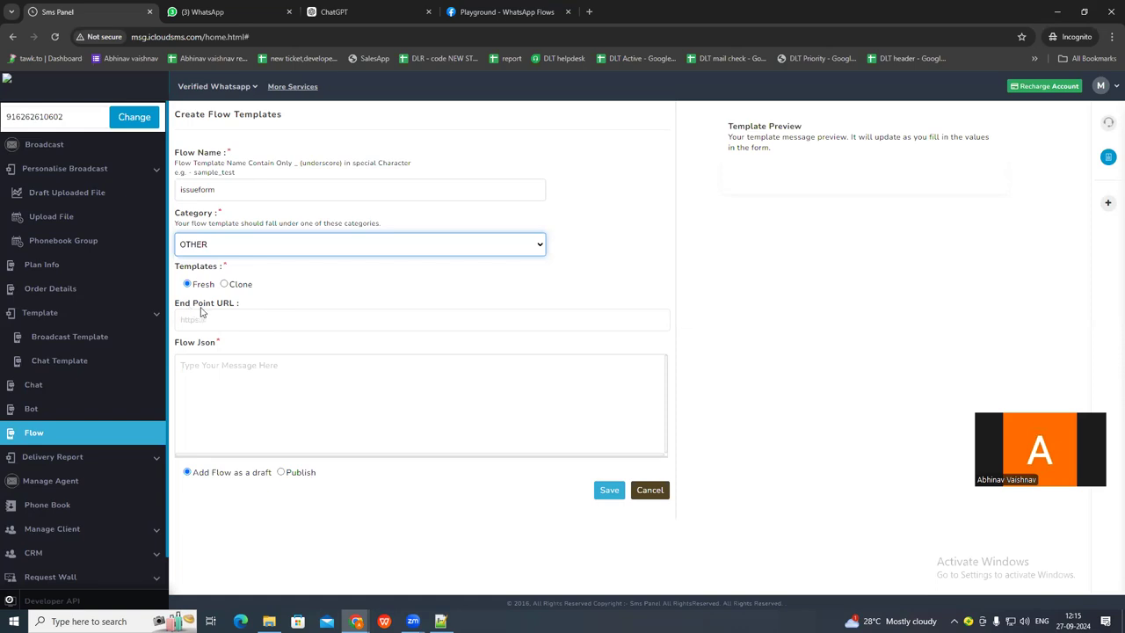
# Paste the copied Flow JSON into the issueform flow template, set it to Publish and save it
pyautogui.click(236, 389)
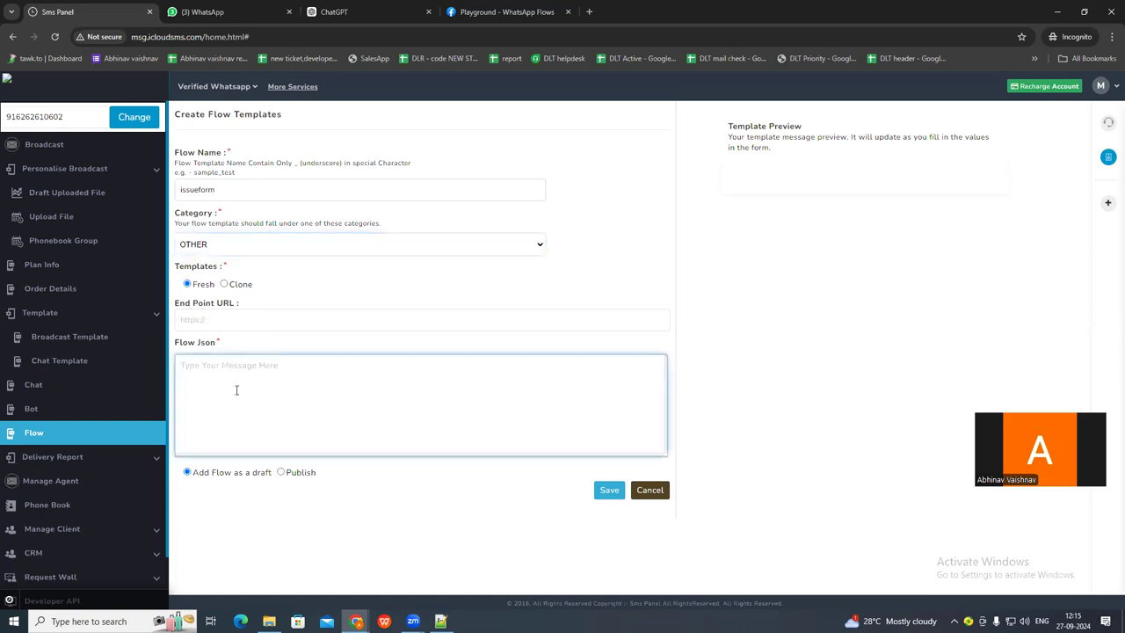
pyautogui.hotkey('ctrl', 'v')
pyautogui.scroll(3, 395, 400)
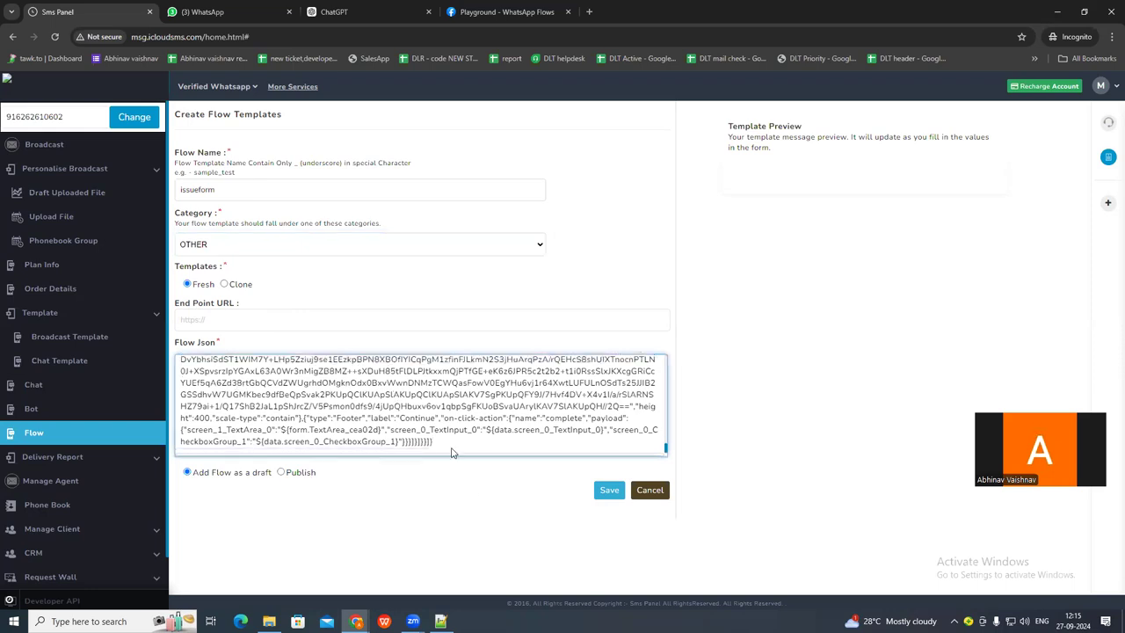
pyautogui.scroll(-4, 395, 401)
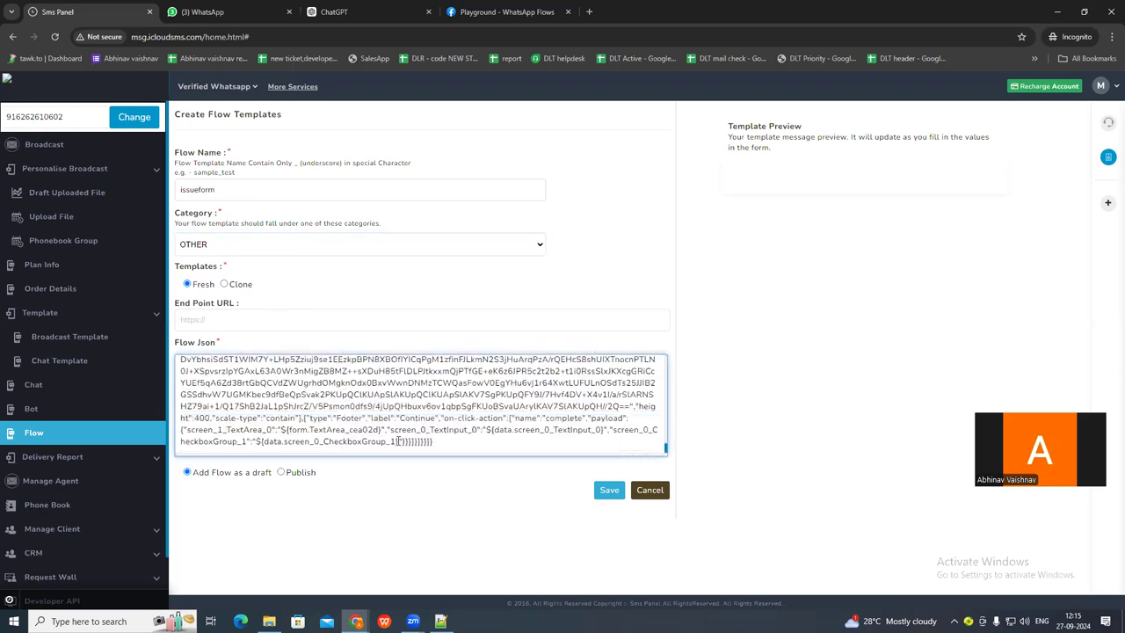
pyautogui.click(280, 472)
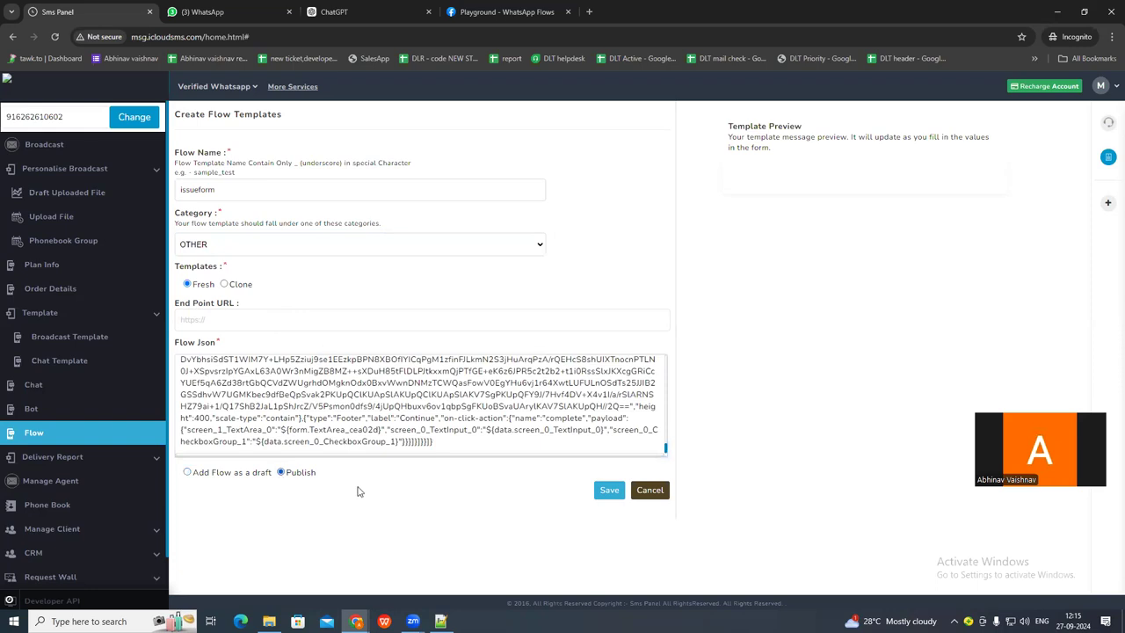
pyautogui.click(610, 492)
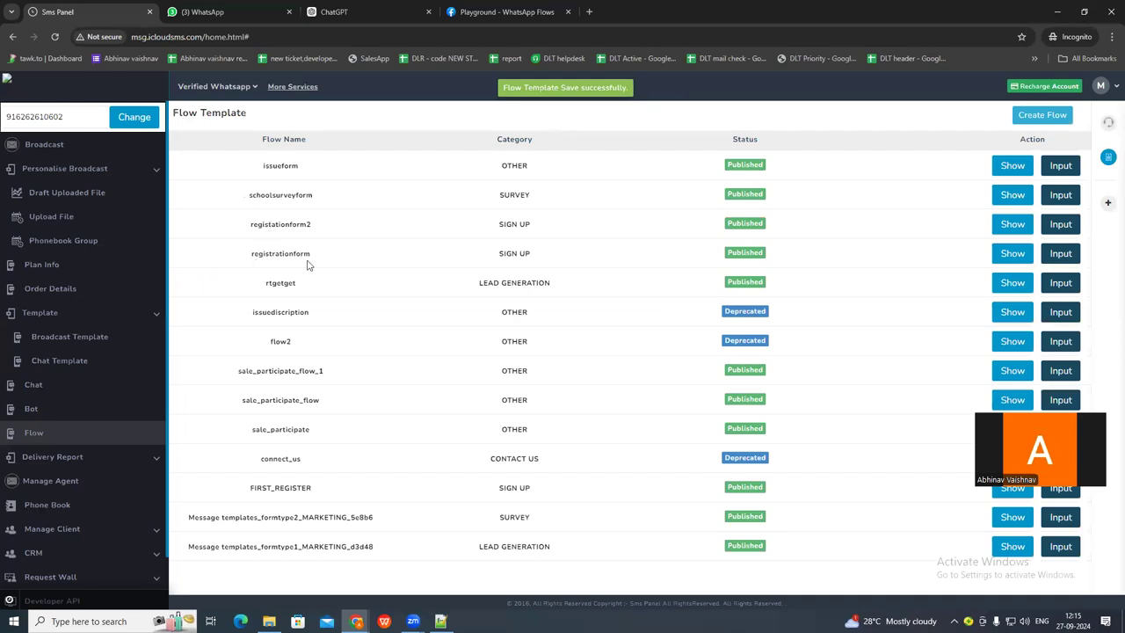
pyautogui.doubleClick(262, 167)
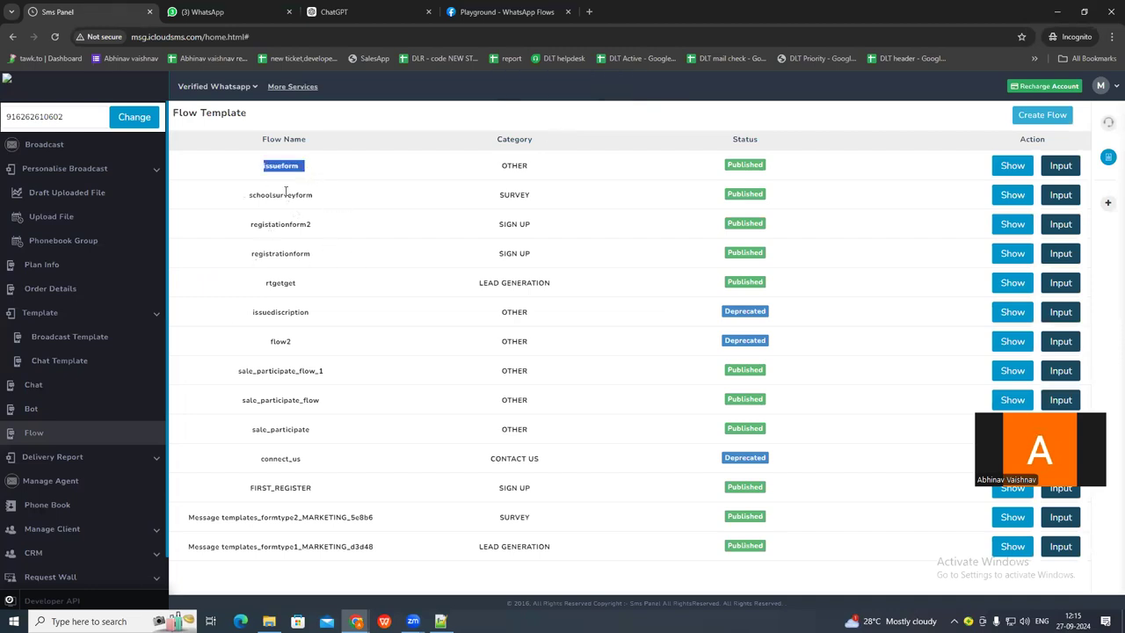
# Start a new broadcast template from scratch
pyautogui.click(72, 145)
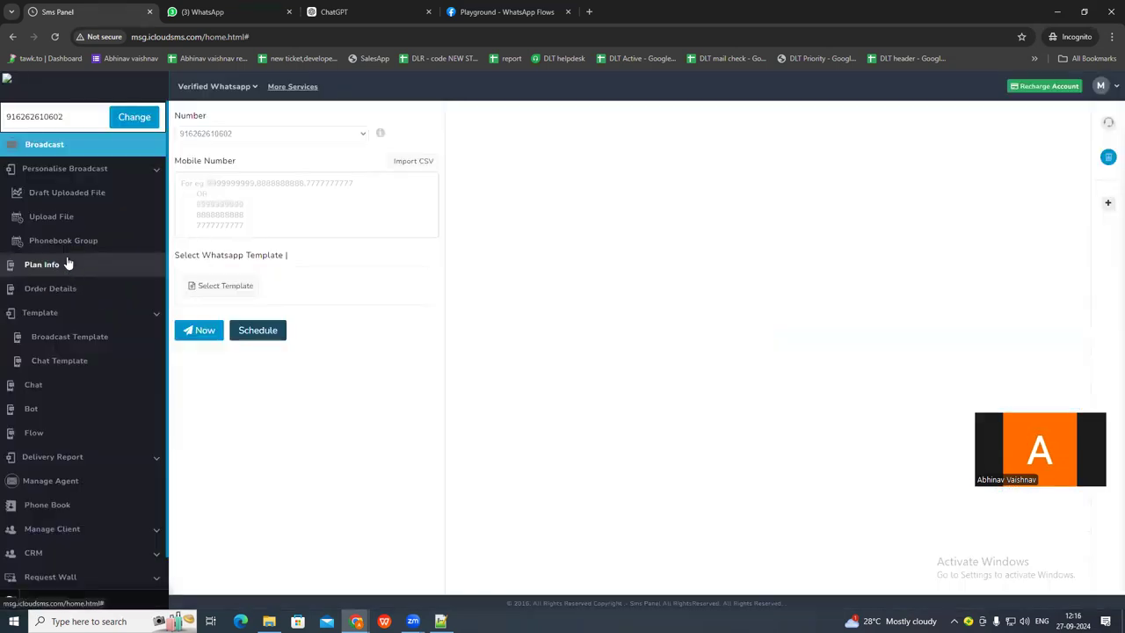
pyautogui.click(73, 312)
pyautogui.click(69, 340)
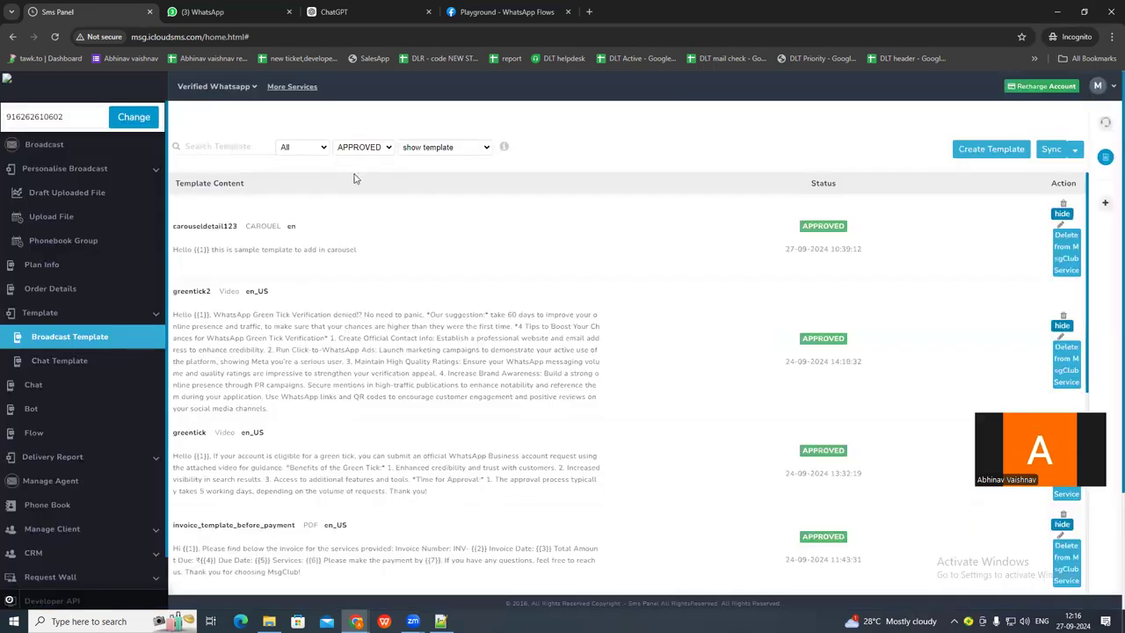
pyautogui.click(1001, 153)
pyautogui.click(514, 211)
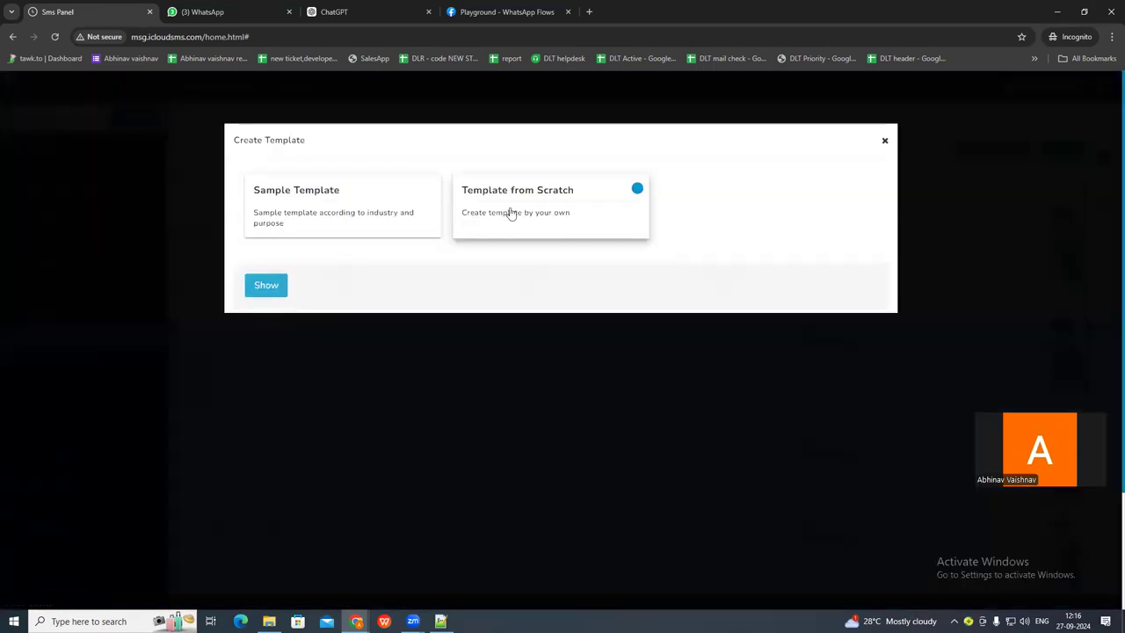
pyautogui.click(266, 286)
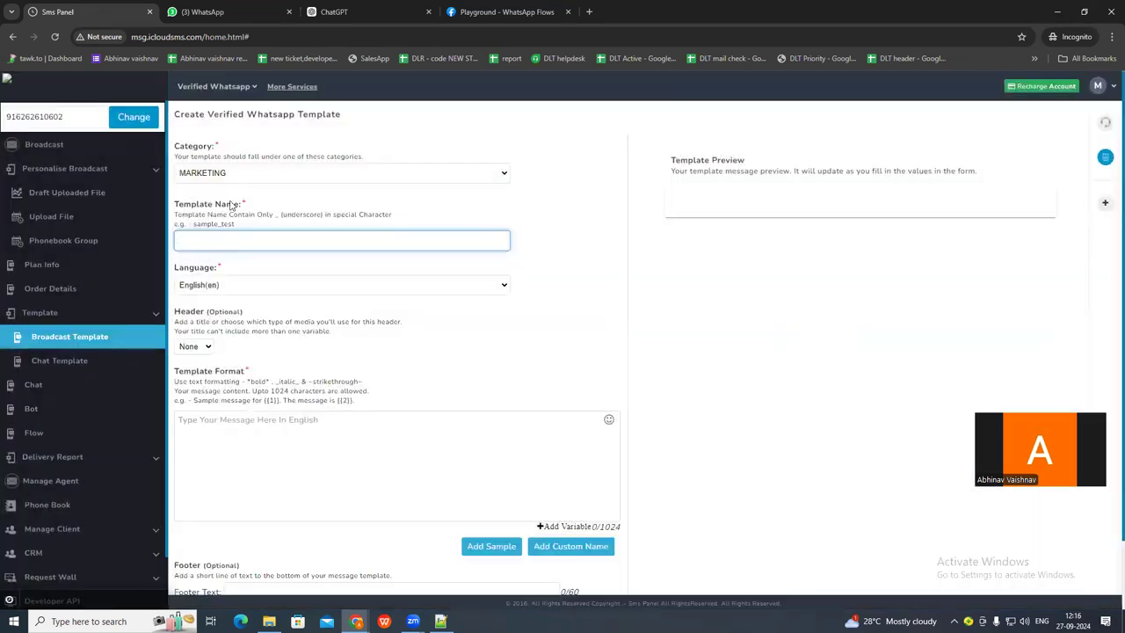
# Name the broadcast template "issueinformationuserflow" and leave its header as None
pyautogui.click(197, 237)
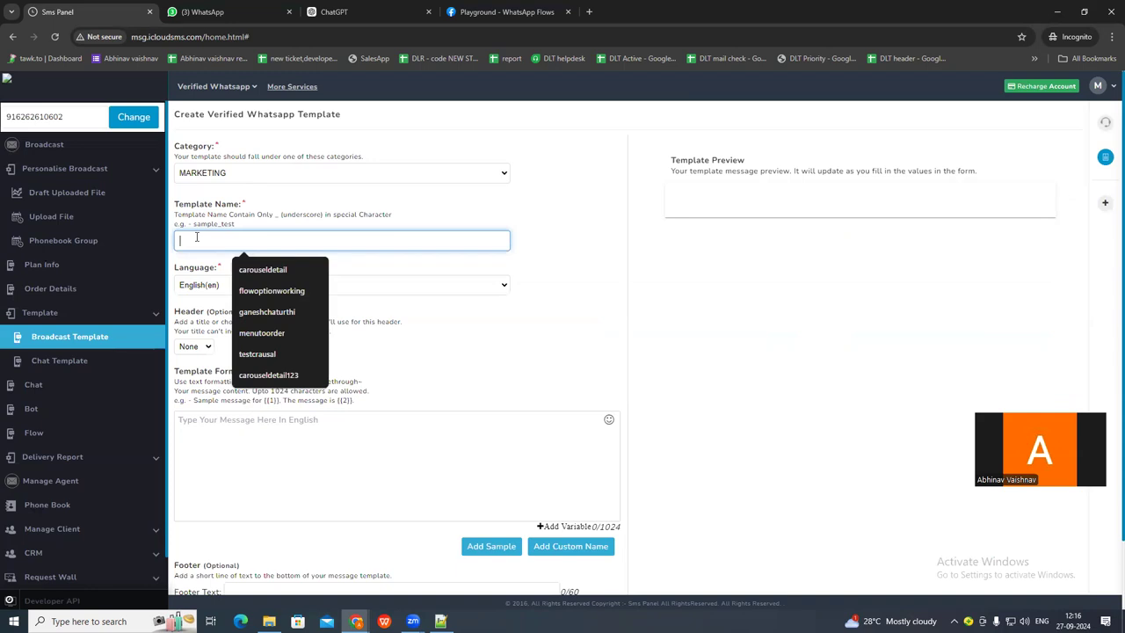
pyautogui.write('issu')
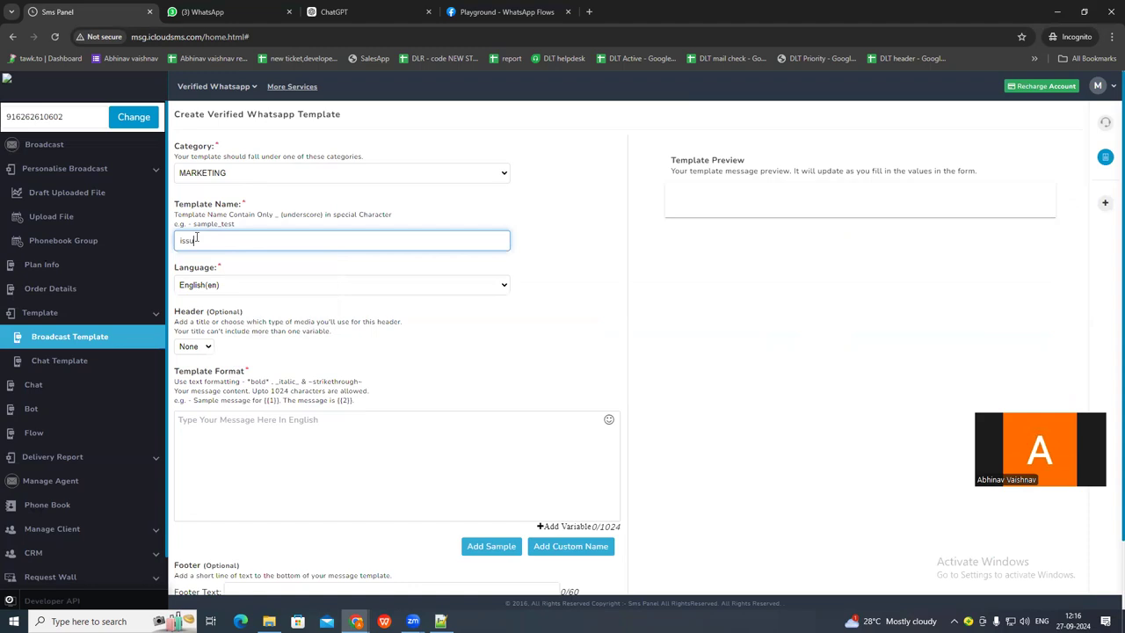
pyautogui.write('einformationuser')
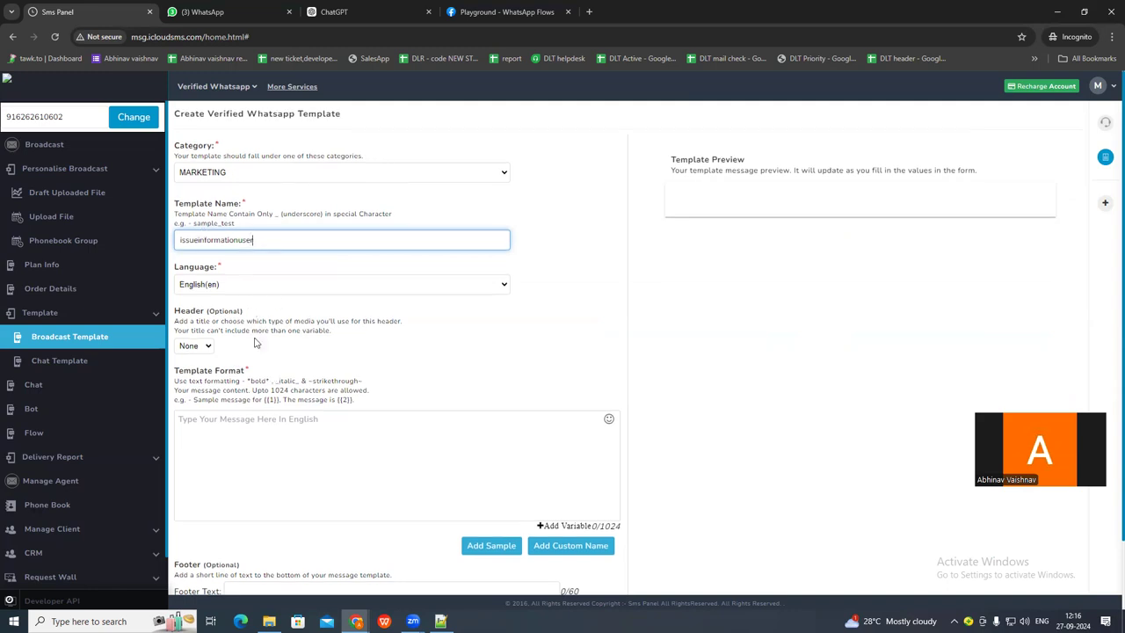
pyautogui.scroll(-1, 268, 360)
pyautogui.write('tionuserflow')
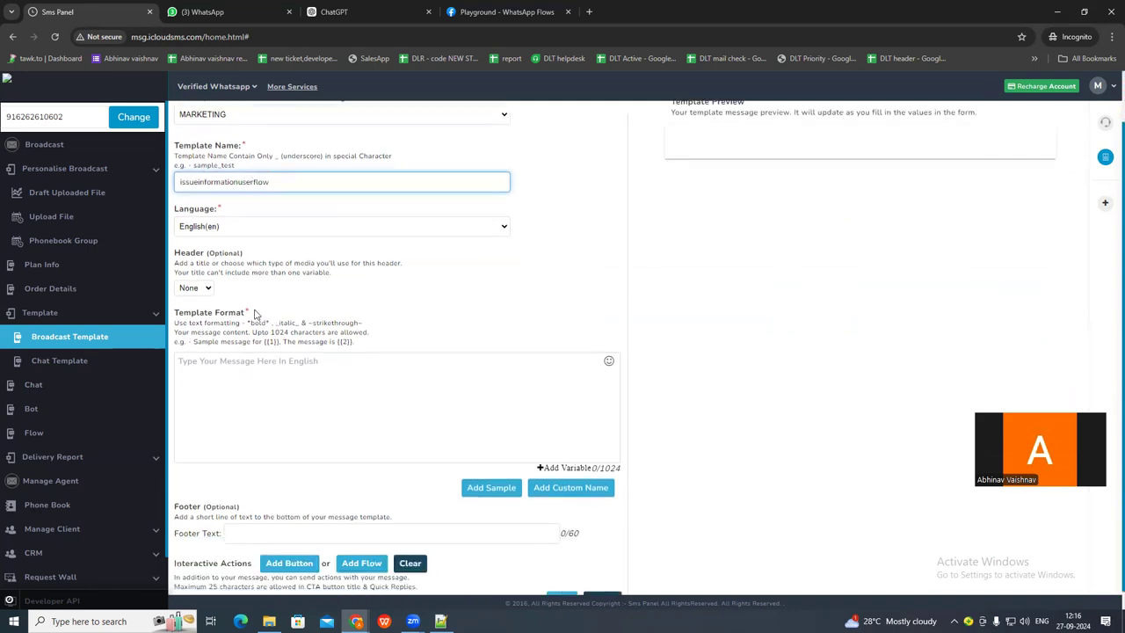
pyautogui.click(195, 288)
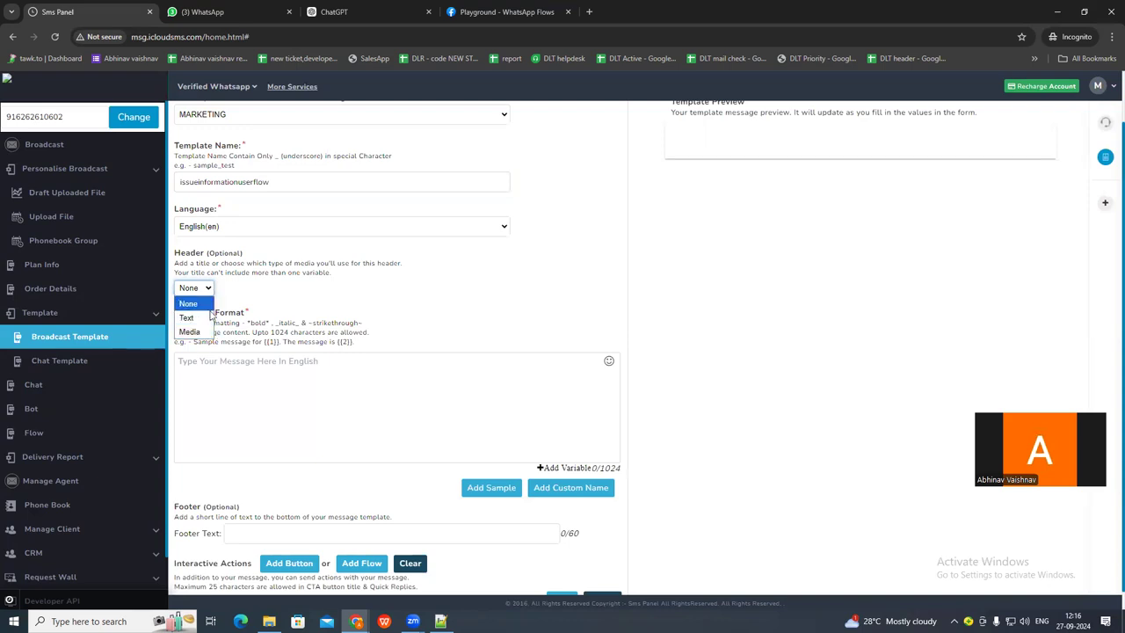
pyautogui.click(263, 303)
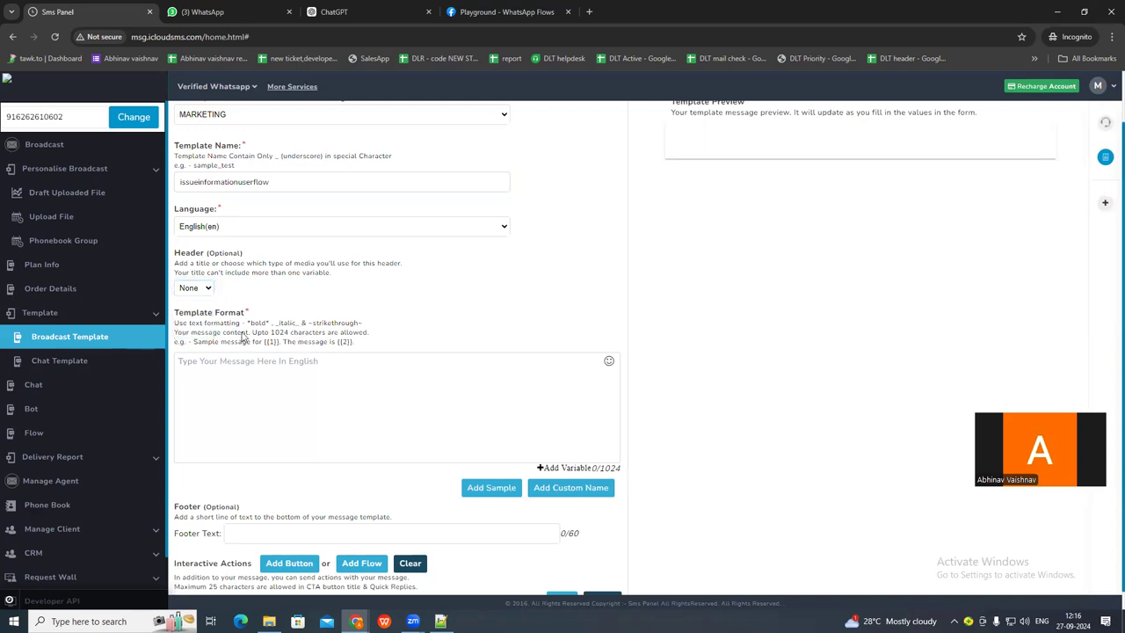
# Enter "Inssue information from user" as the template's message text
pyautogui.click(224, 387)
pyautogui.write('Inssue inform')
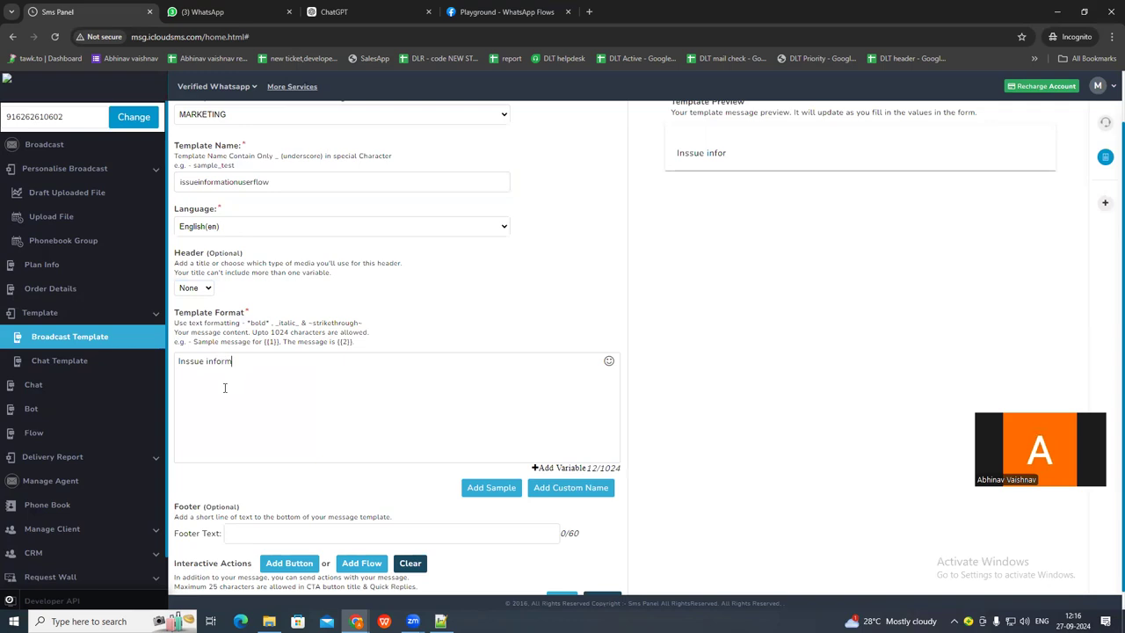
pyautogui.write('ation from user')
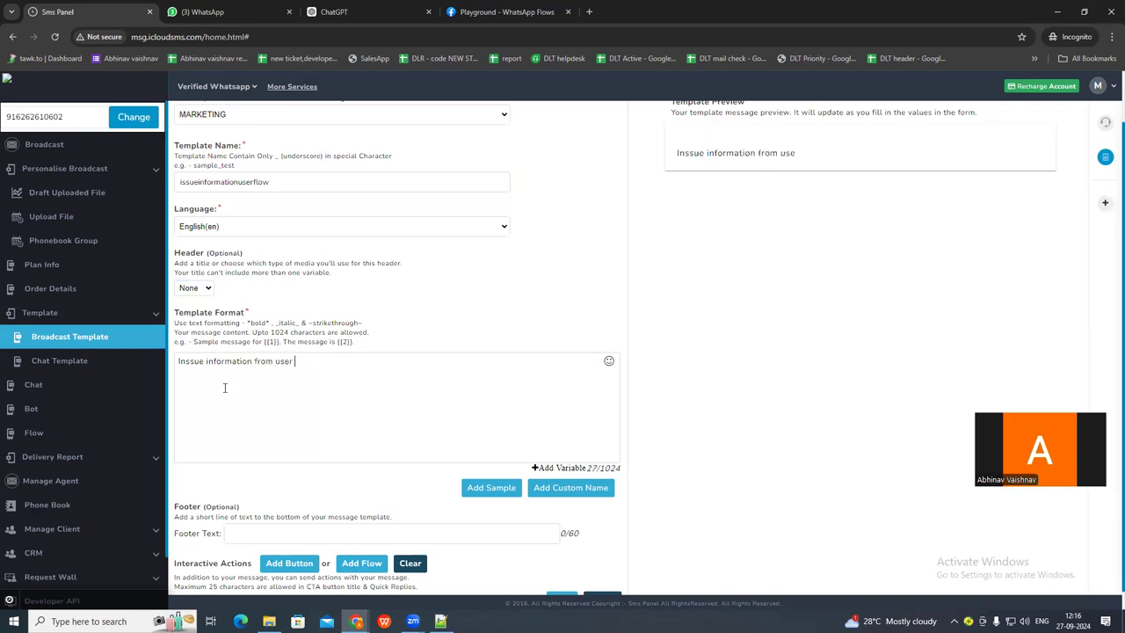
# Add a flow button named "issueinformation" linked to the issueform flow and save the broadcast template
pyautogui.scroll(-1, 312, 398)
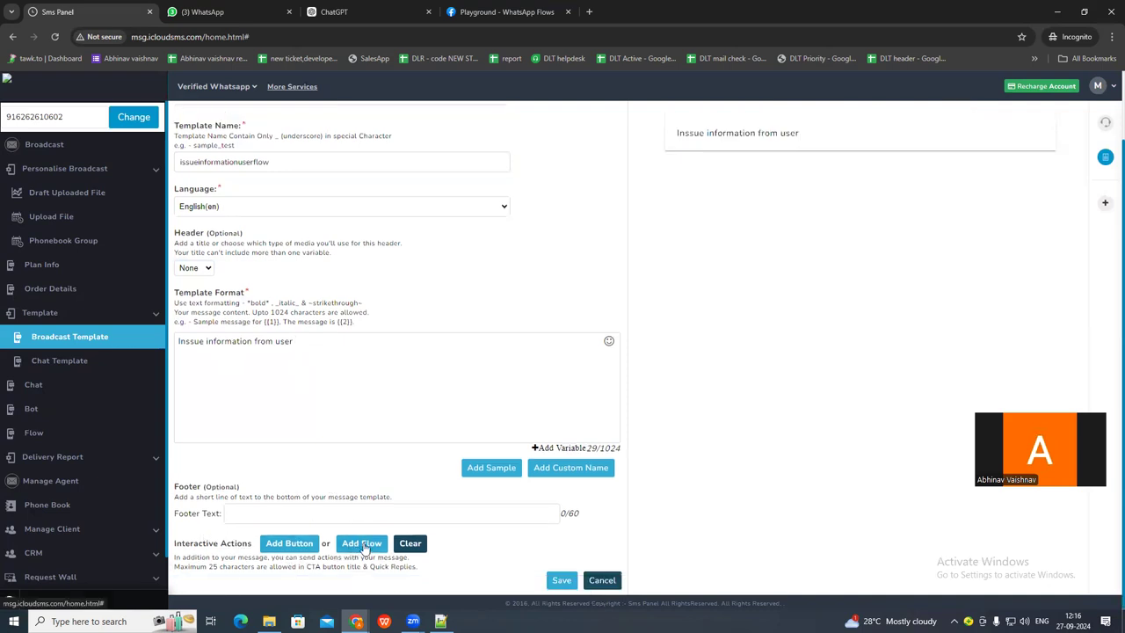
pyautogui.scroll(1, 360, 544)
pyautogui.scroll(-1, 395, 411)
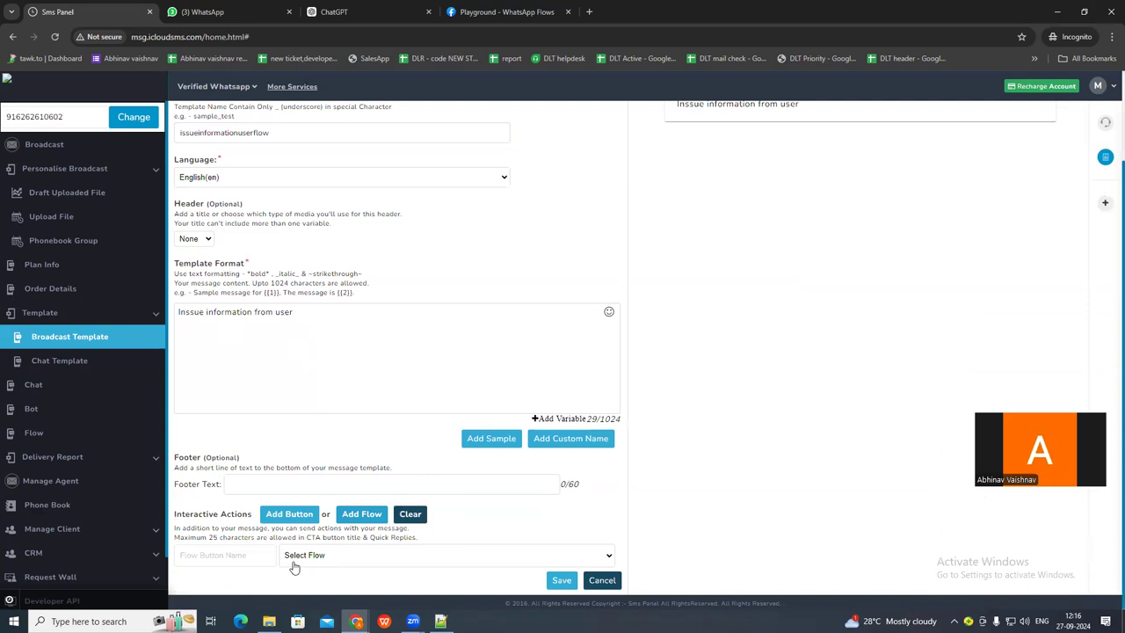
pyautogui.click(198, 556)
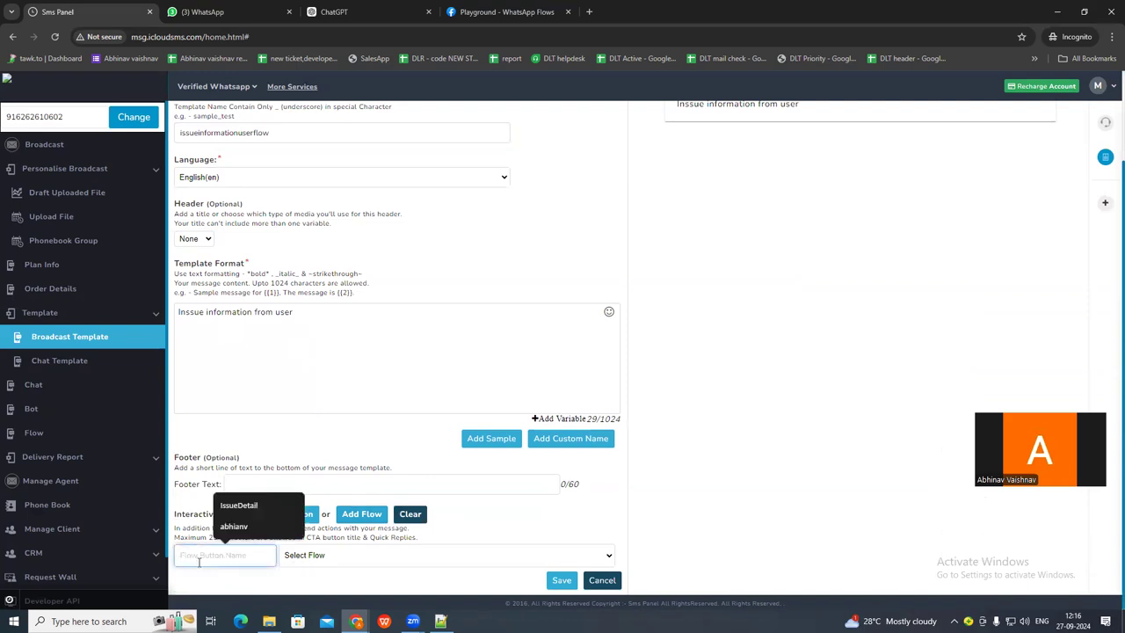
pyautogui.write('issue')
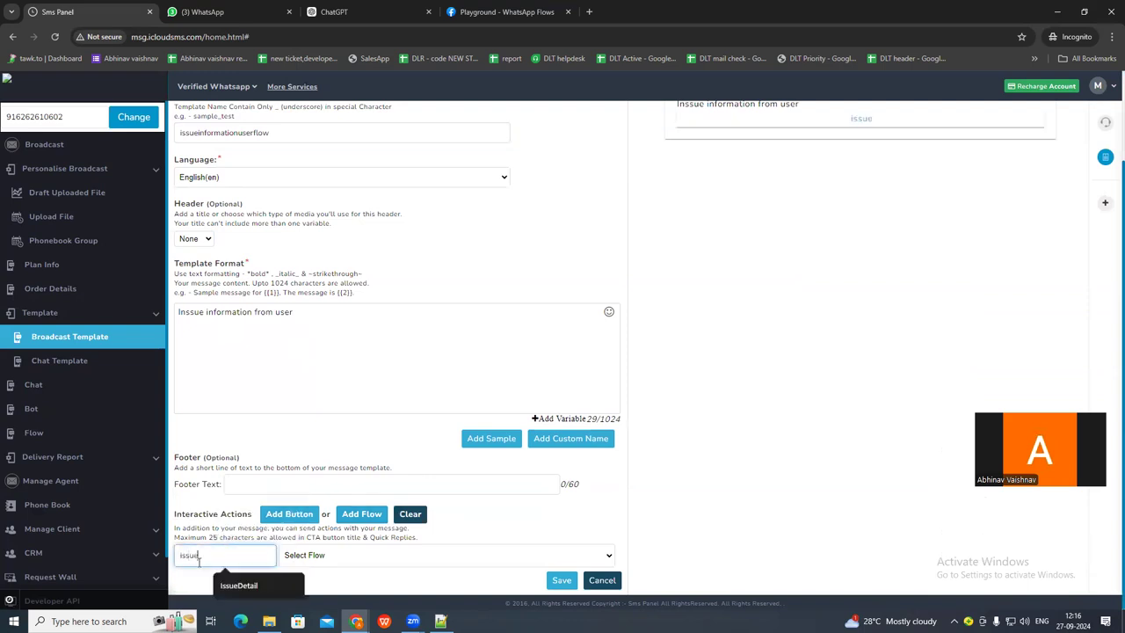
pyautogui.write('rmation')
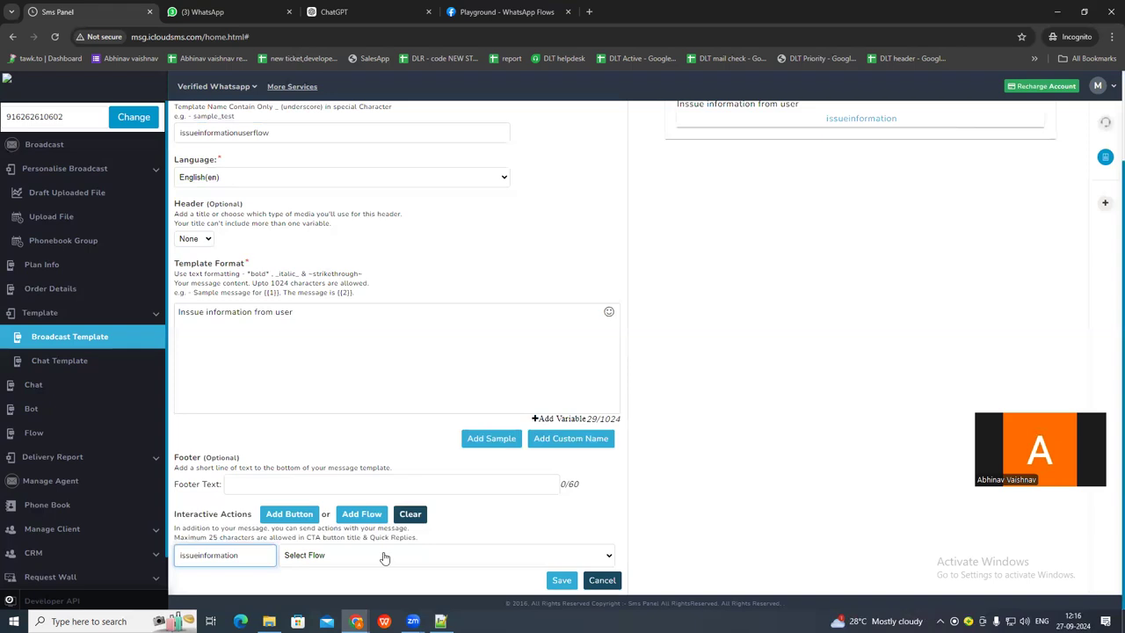
pyautogui.click(384, 555)
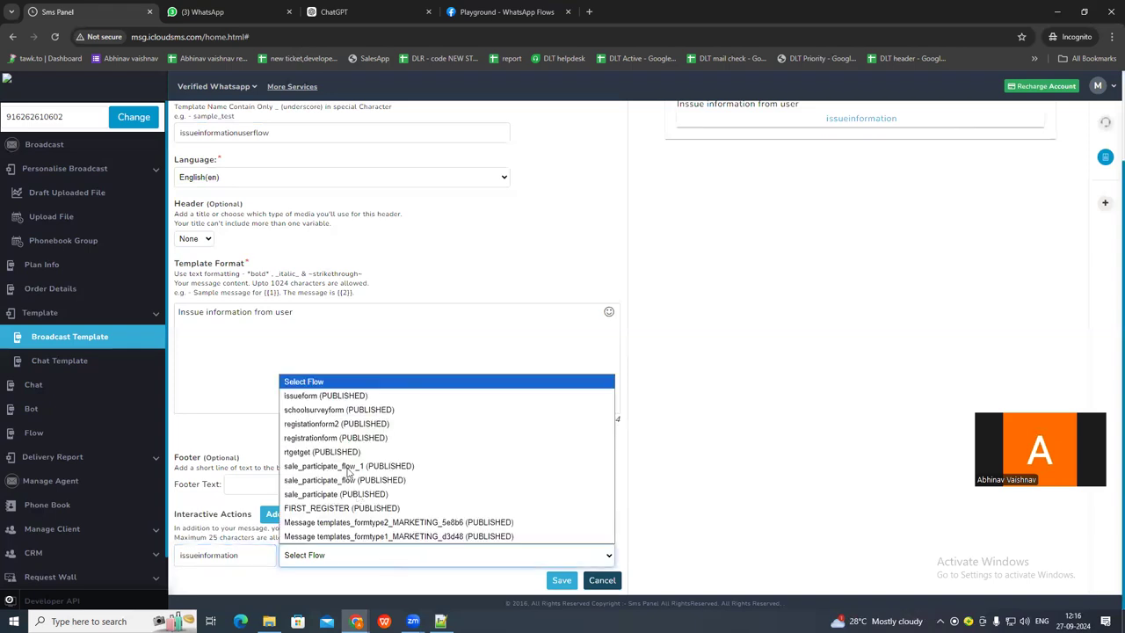
pyautogui.click(351, 397)
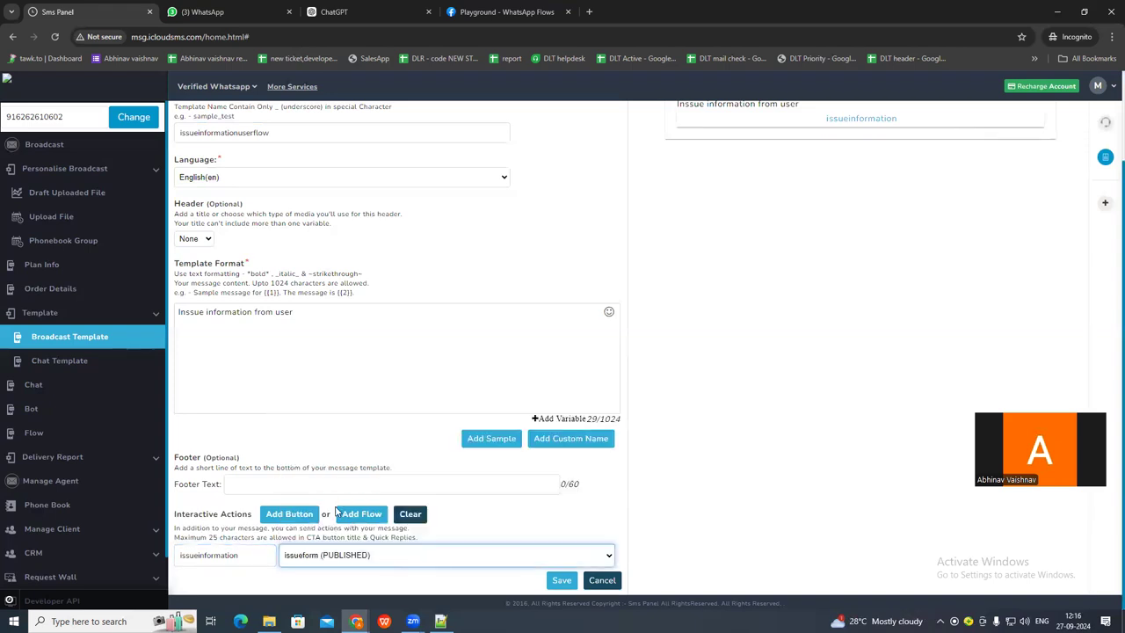
pyautogui.click(560, 581)
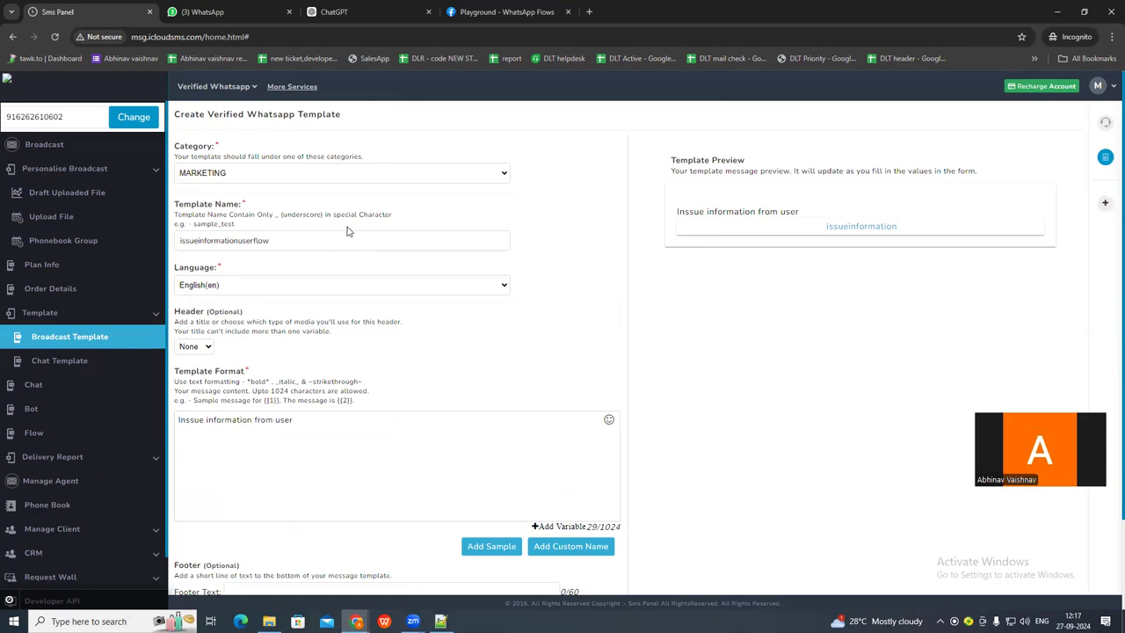
pyautogui.scroll(-1, 360, 421)
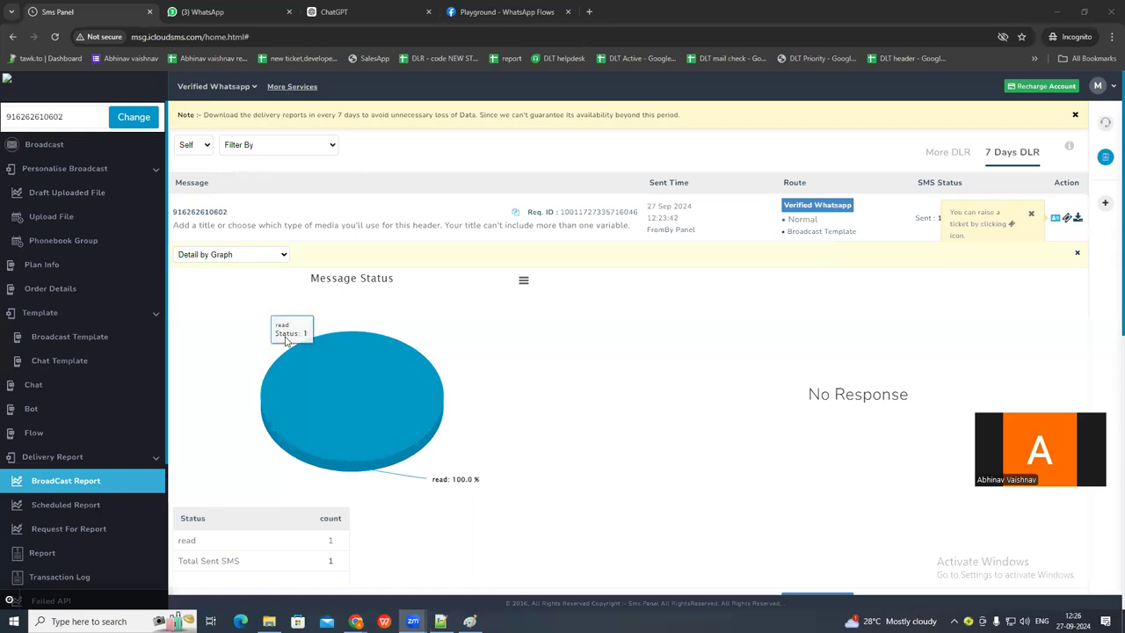
# Set up a broadcast with the flowoptionworking template and enter the recipient's mobile number
pyautogui.click(53, 155)
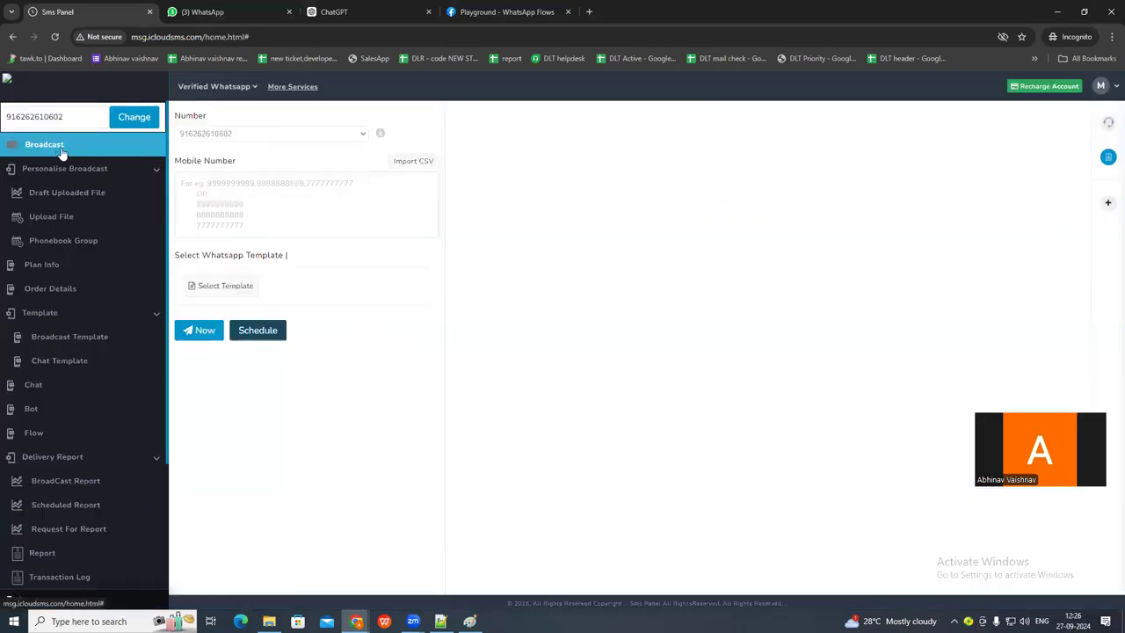
pyautogui.click(205, 284)
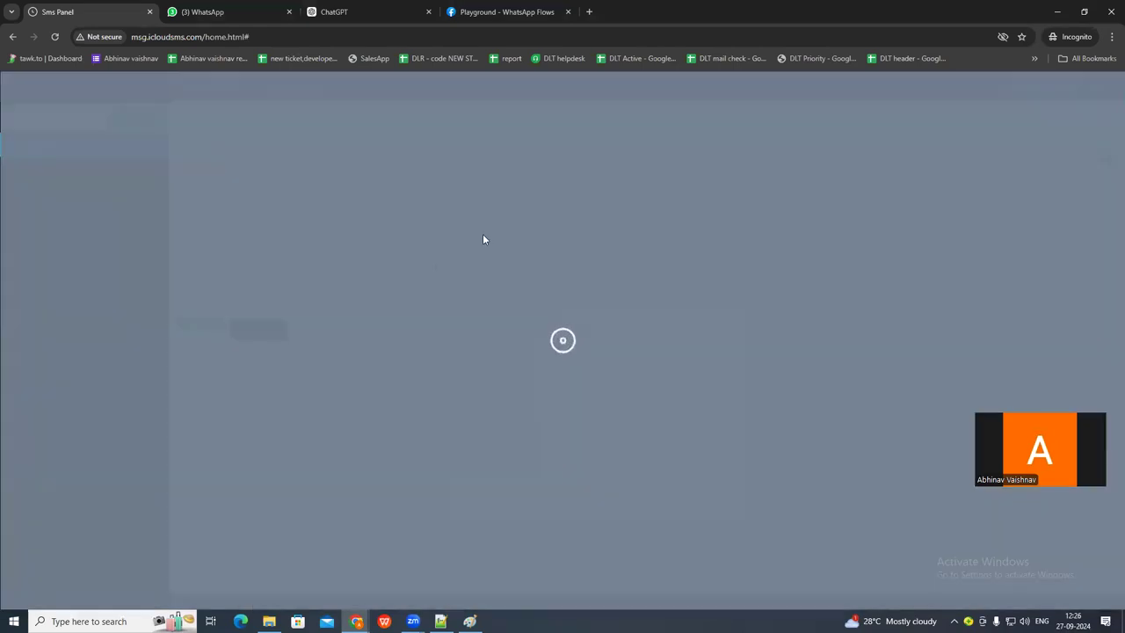
pyautogui.scroll(-1, 547, 343)
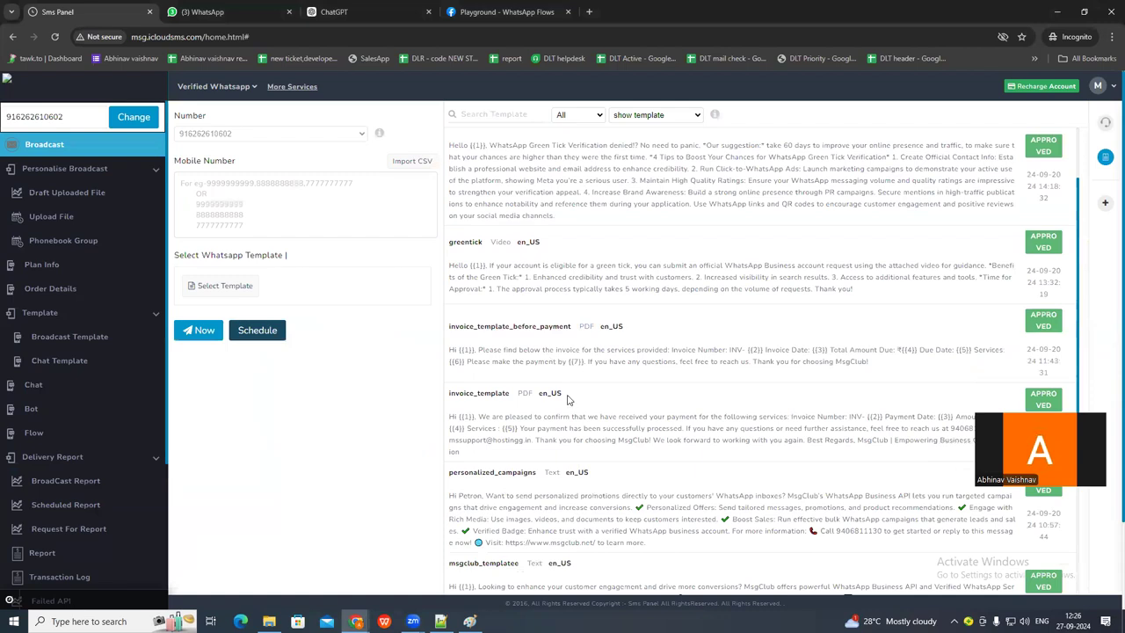
pyautogui.scroll(-3, 576, 418)
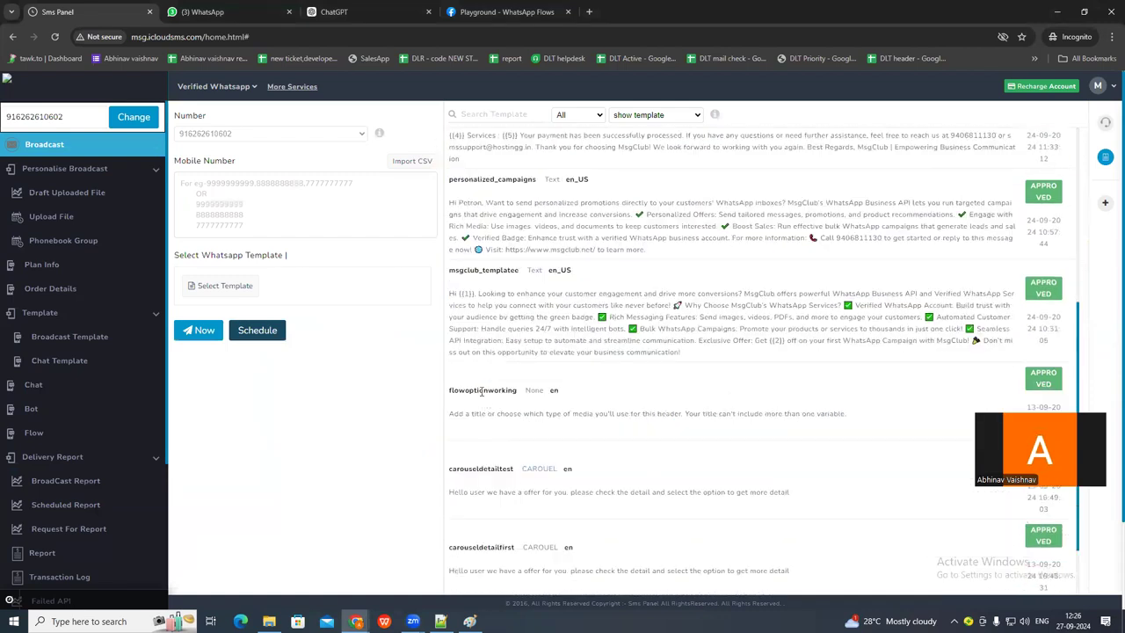
pyautogui.click(482, 390)
pyautogui.click(215, 218)
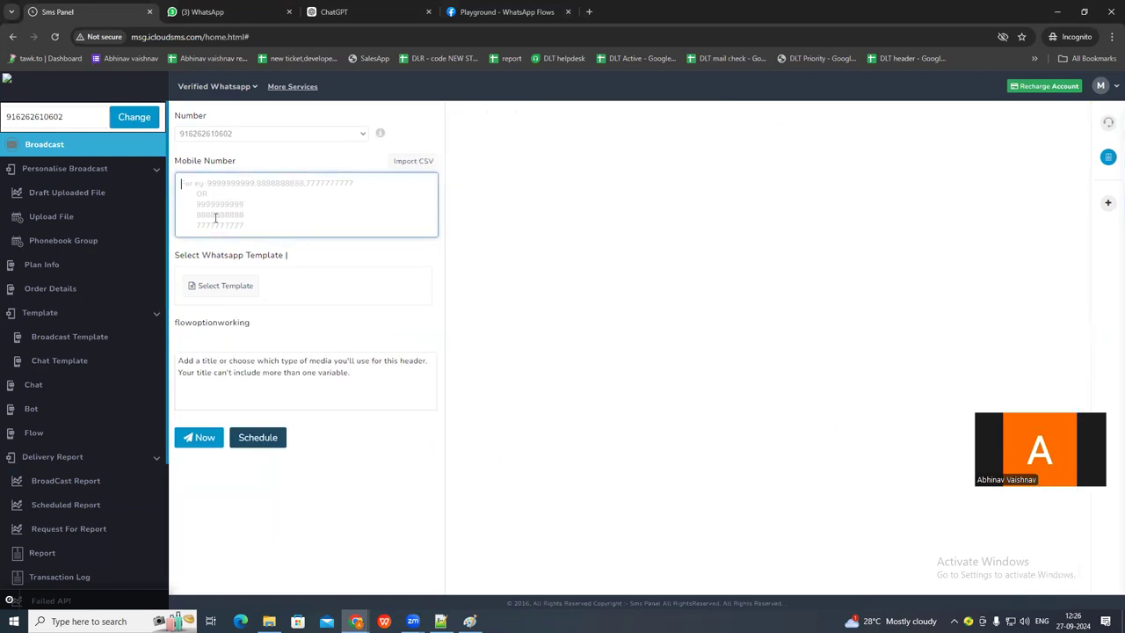
pyautogui.hotkey('ctrl', 'v')
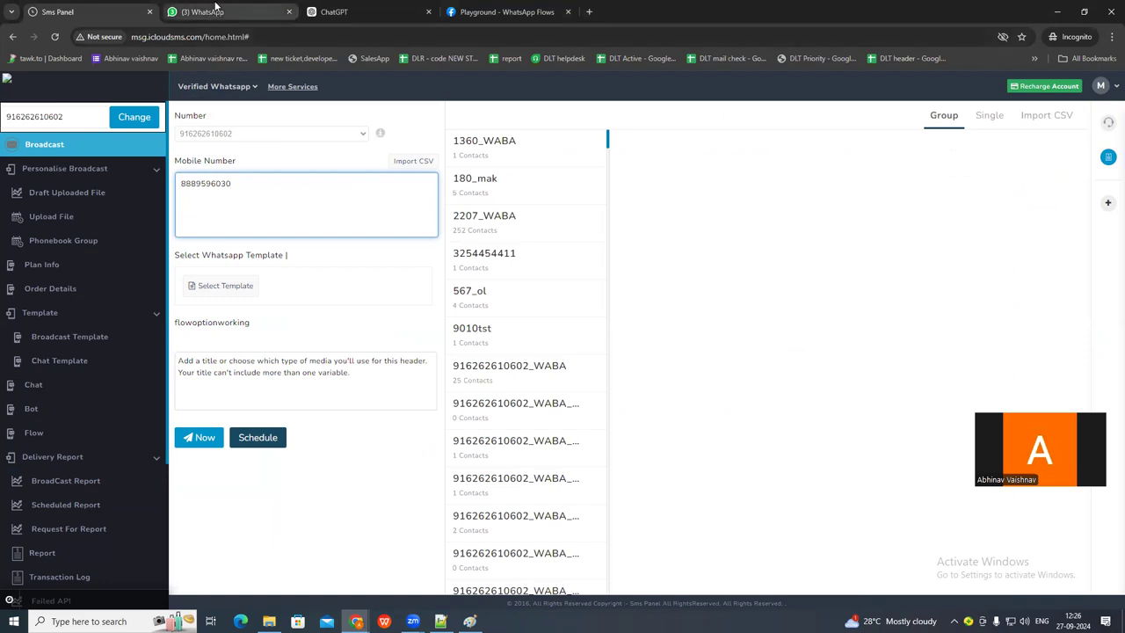
# Switch to WhatsApp, examine the phone screenshot of the received flow form, and return to the Sms Panel
pyautogui.moveTo(215, 7)
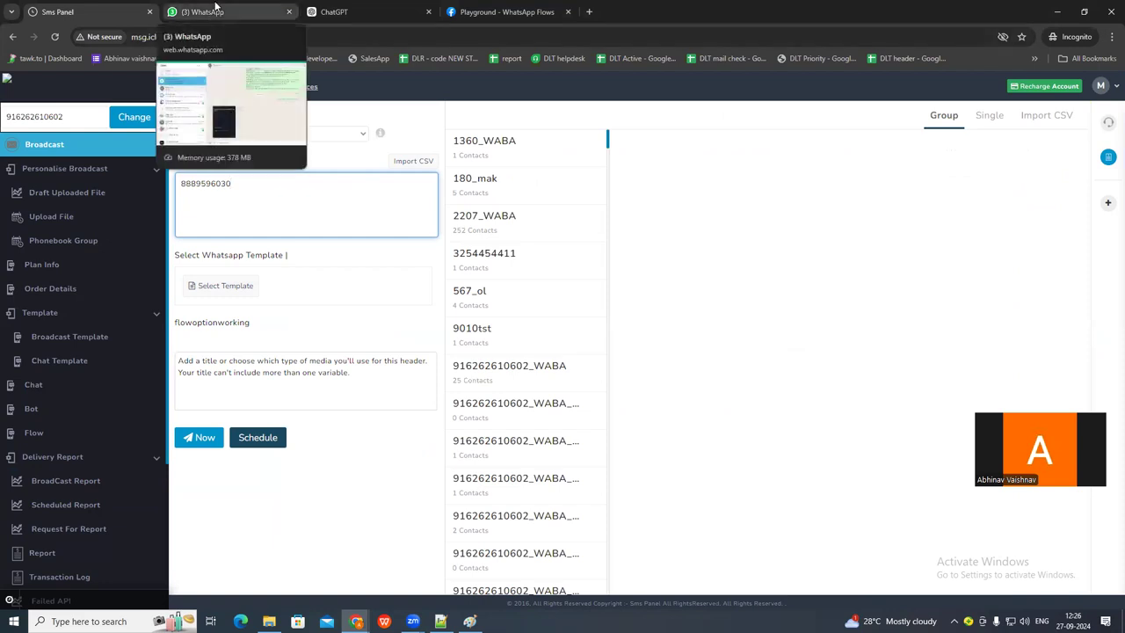
pyautogui.click(215, 7)
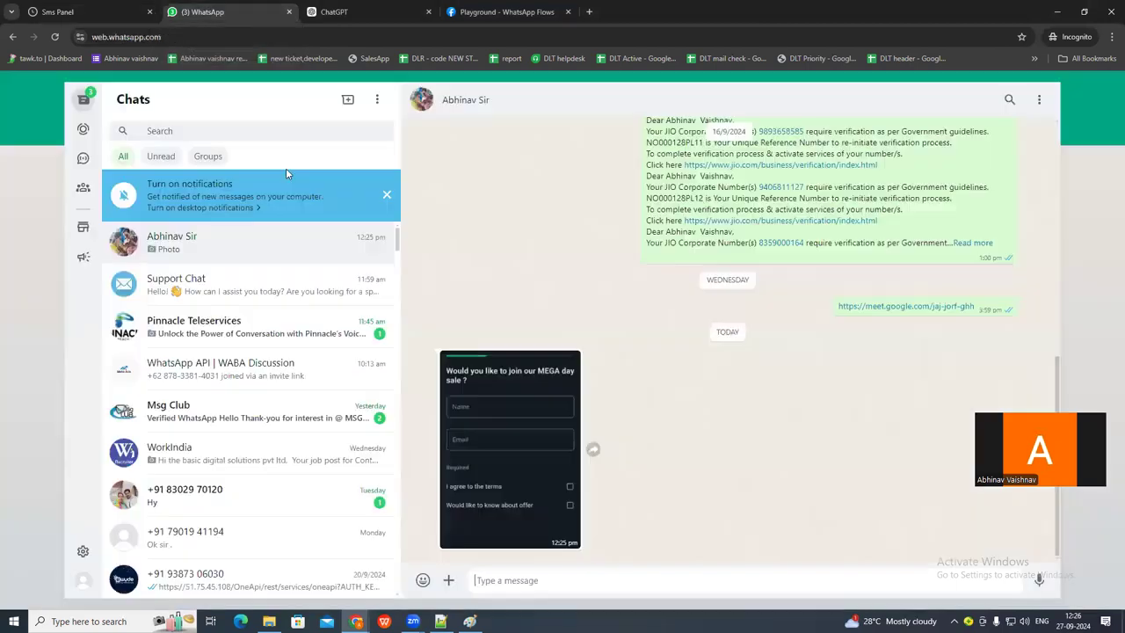
pyautogui.click(513, 450)
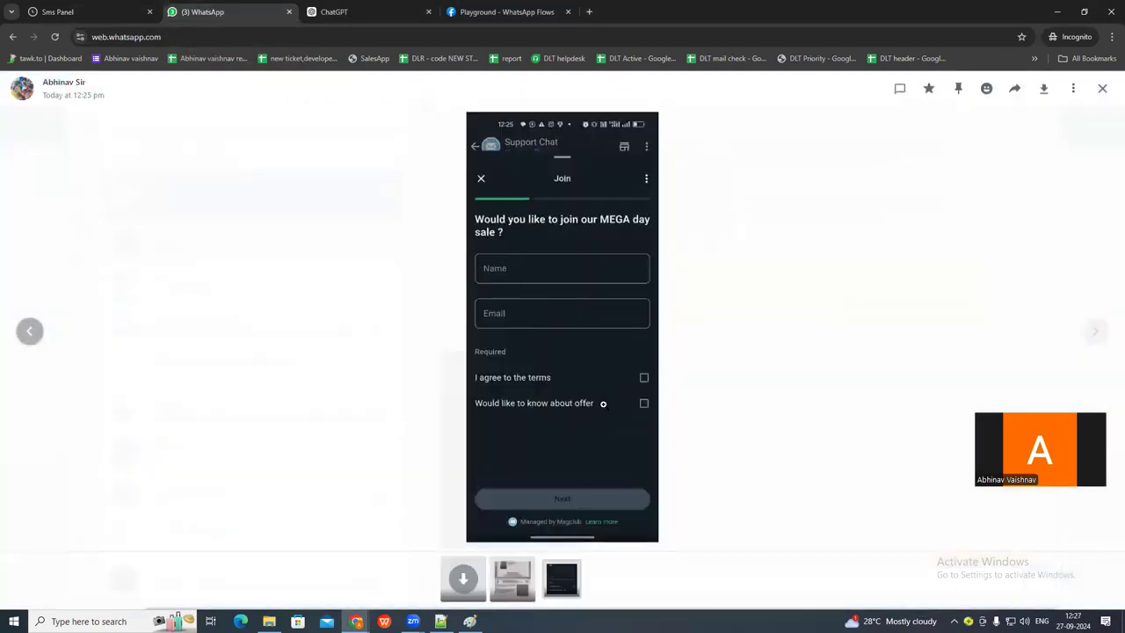
pyautogui.click(1102, 90)
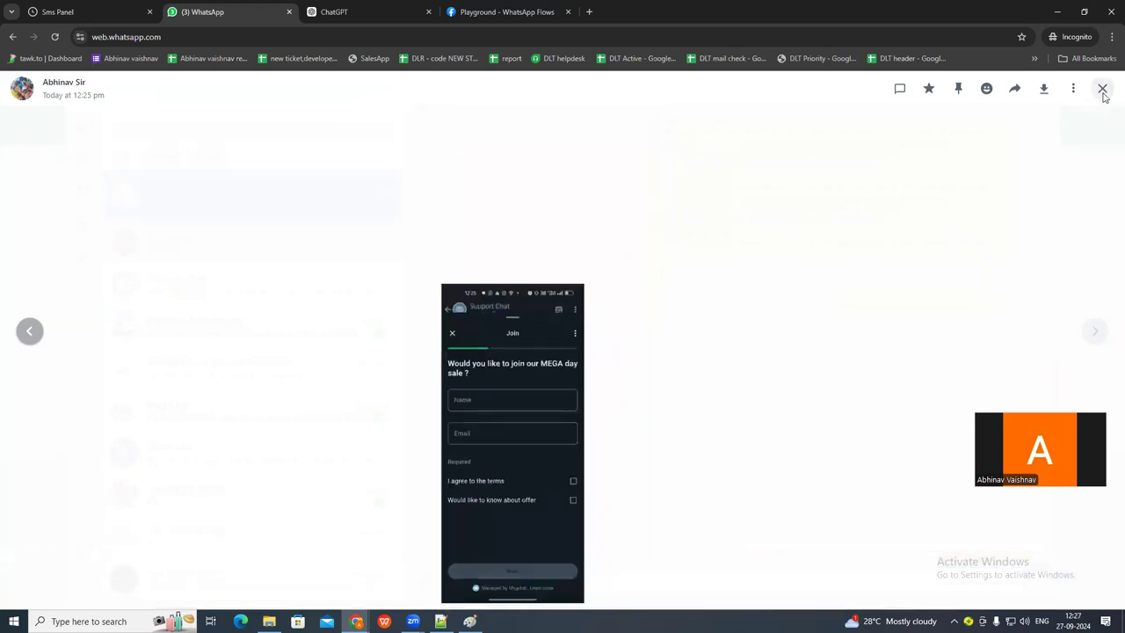
pyautogui.click(72, 12)
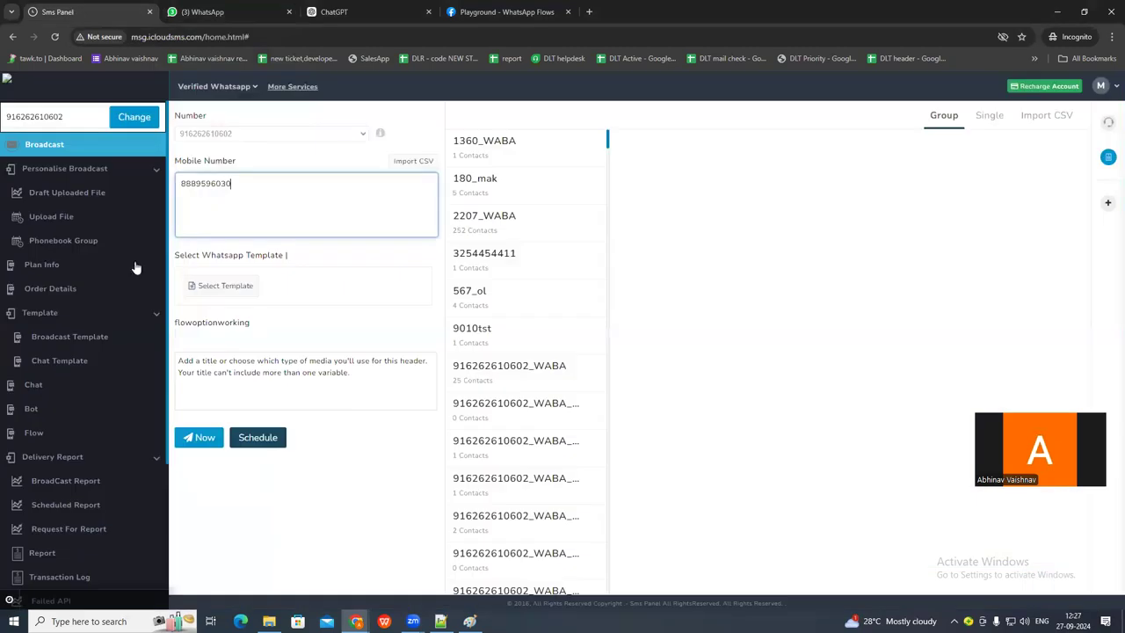